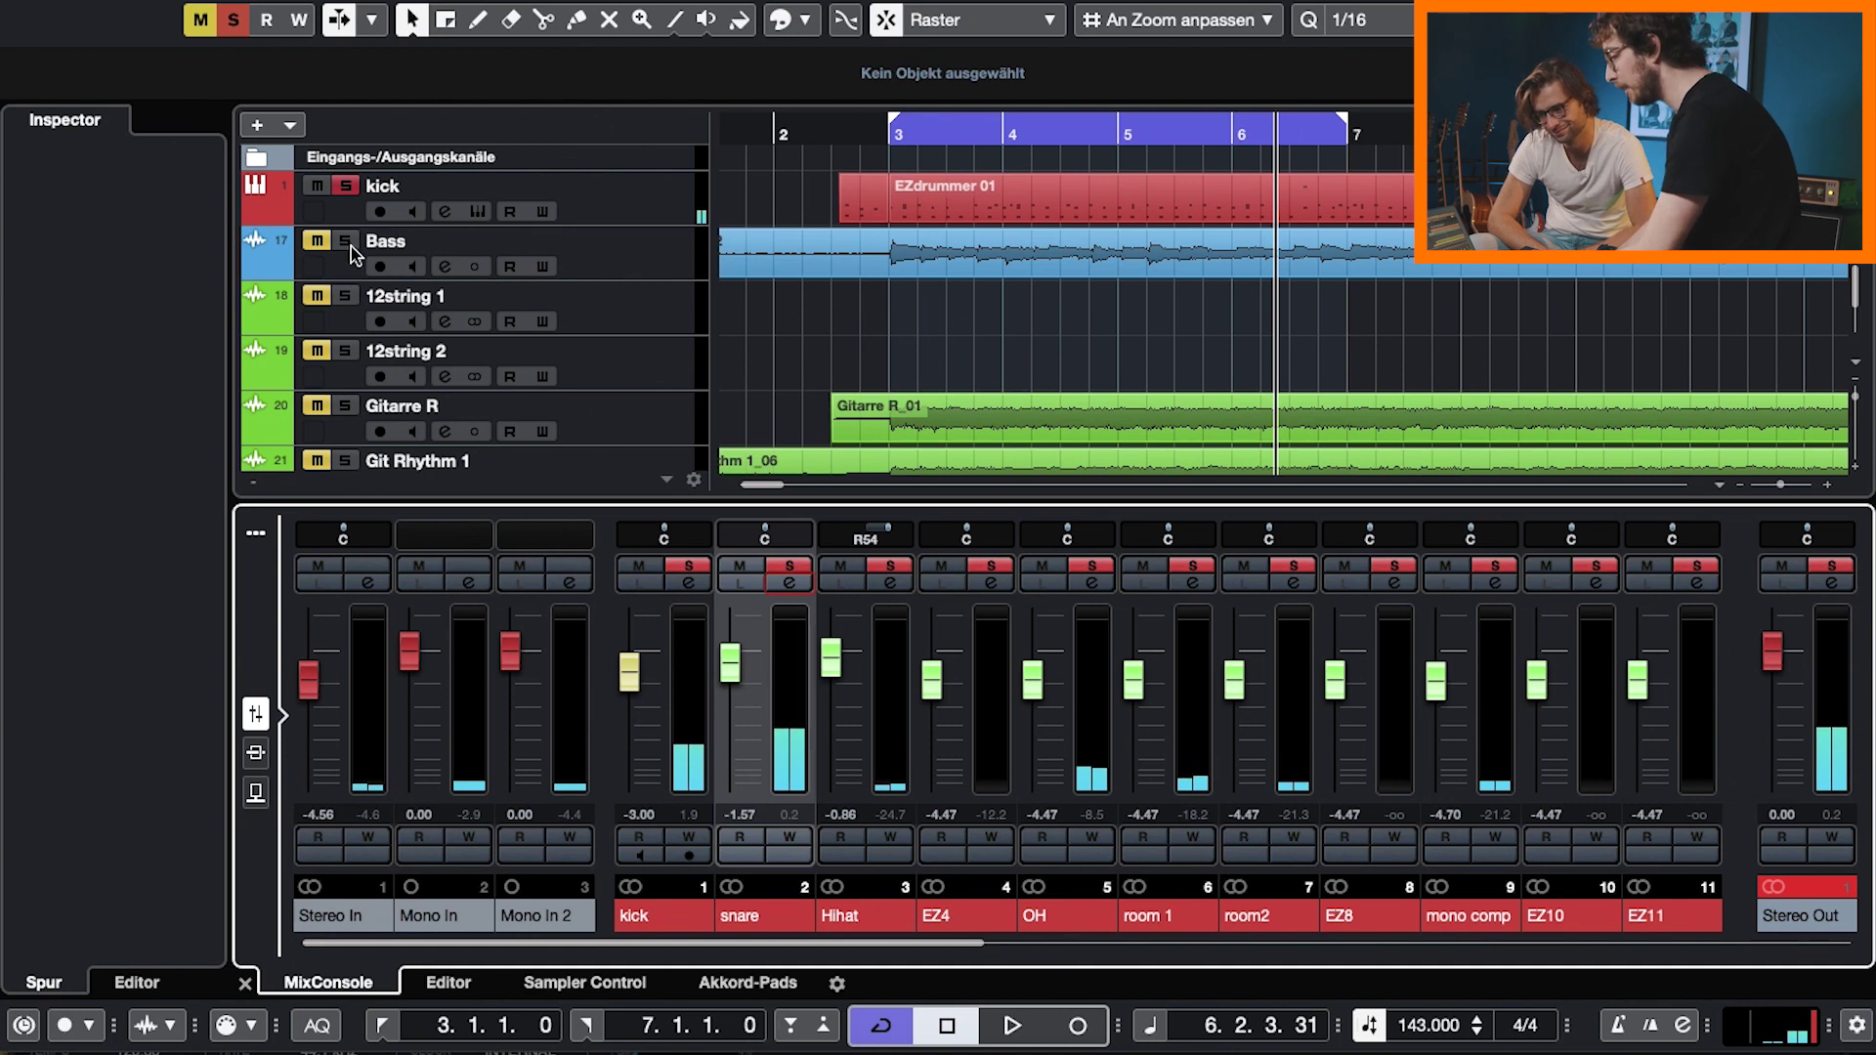
Unmute and select the Bass track, then scroll the MixConsole to channel 17
click(346, 242)
click(660, 271)
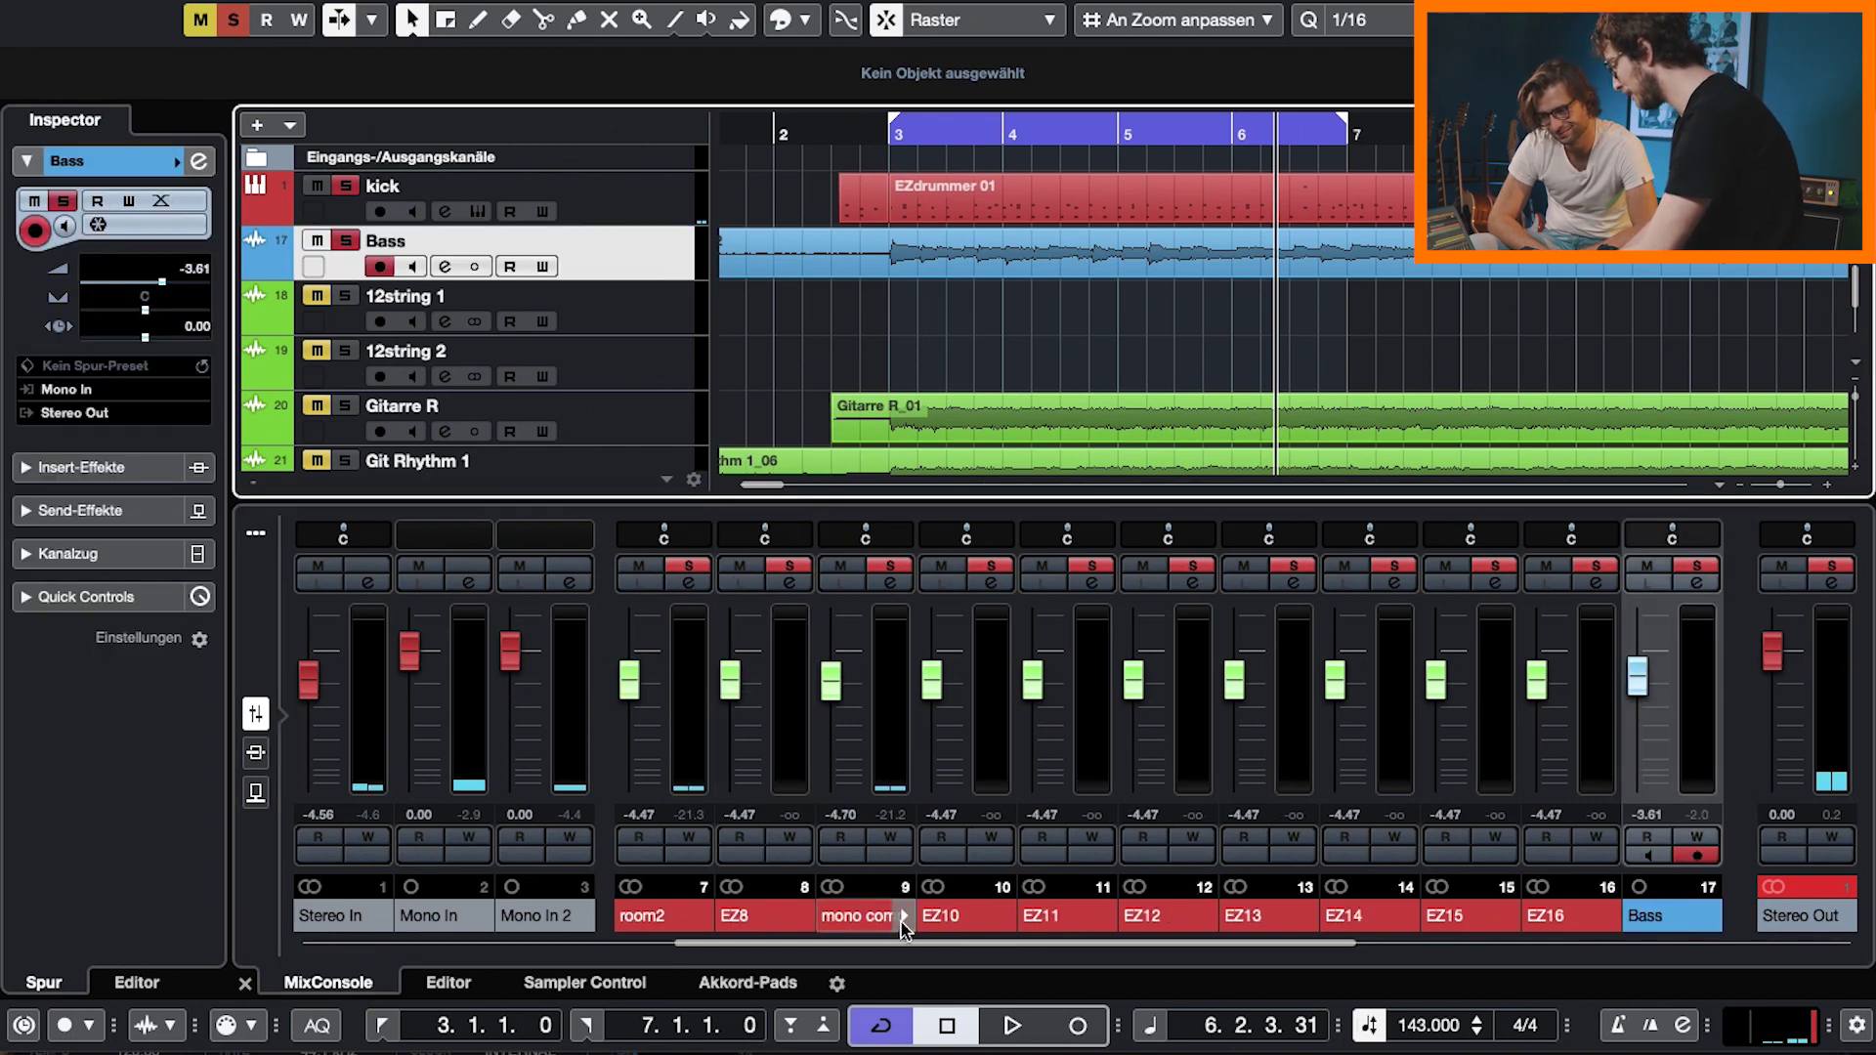
drag(917, 943, 1232, 964)
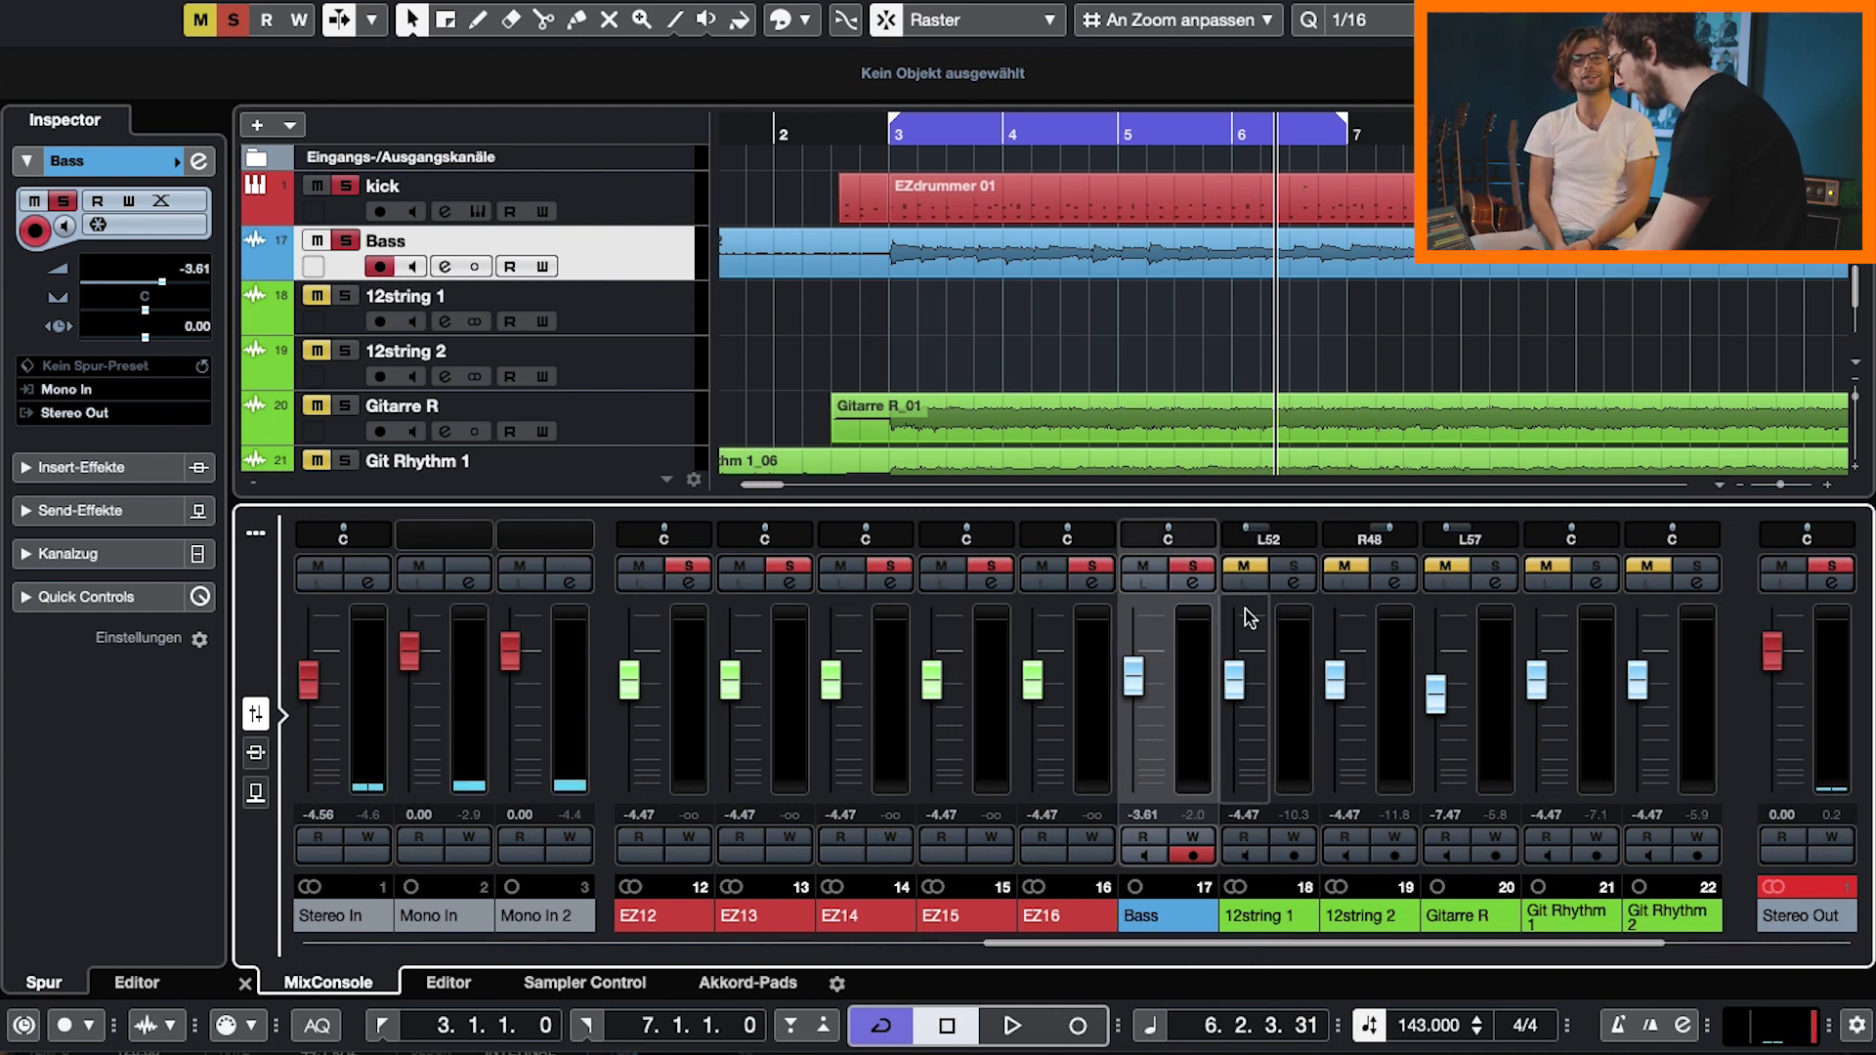
click(1191, 585)
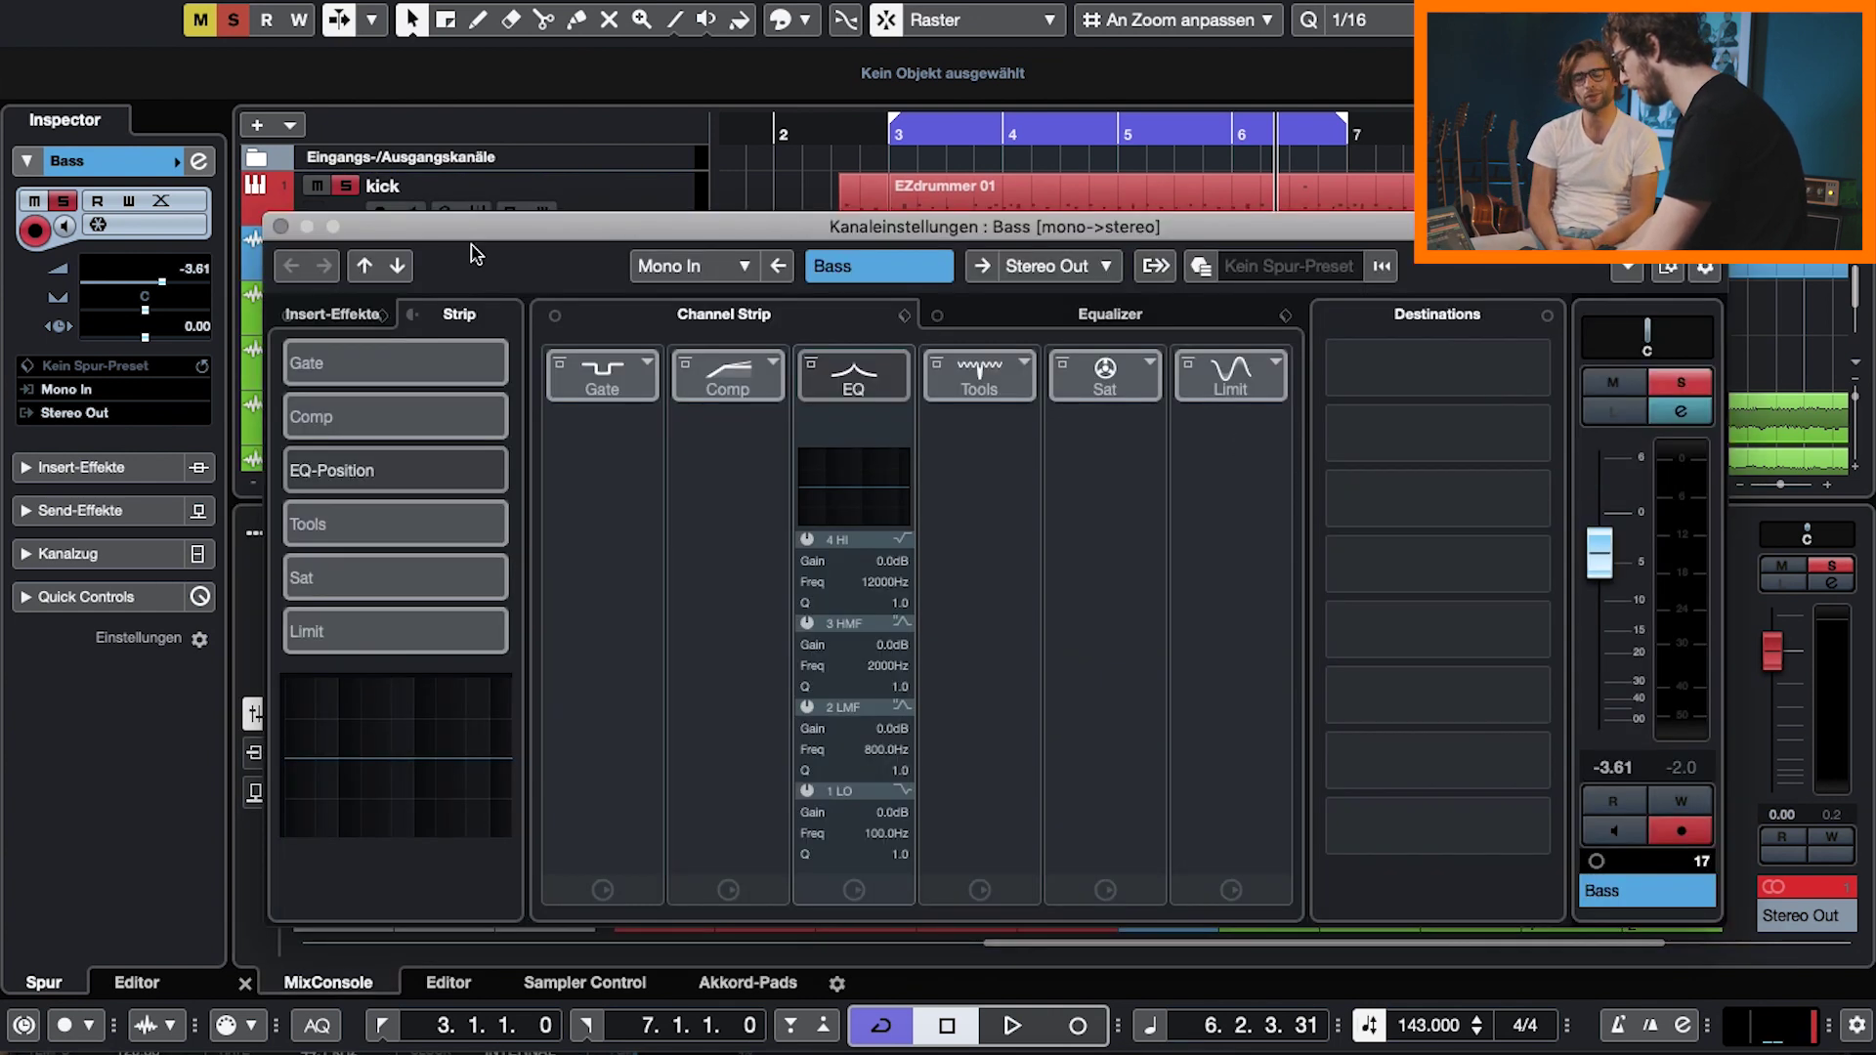
click(279, 227)
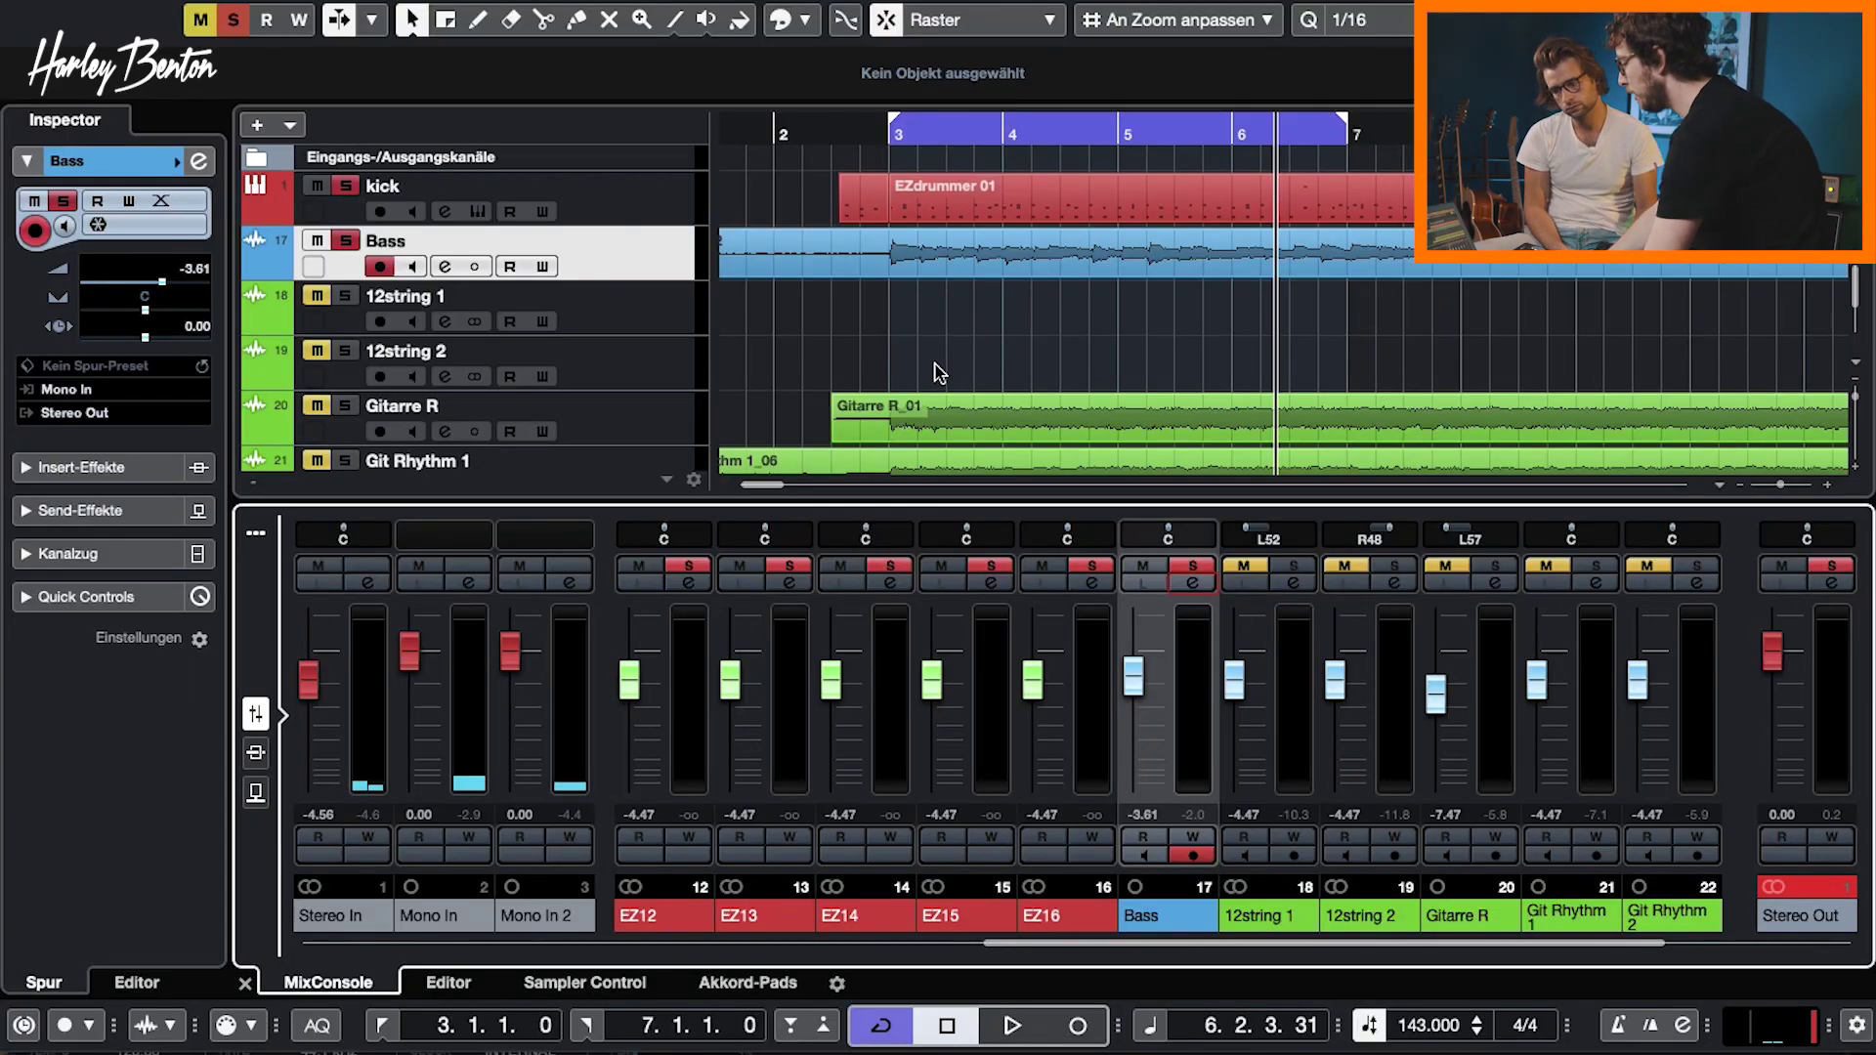
Open Bass Channel Settings, check the Comp module types, and open insert slot 1's effect list
click(1199, 586)
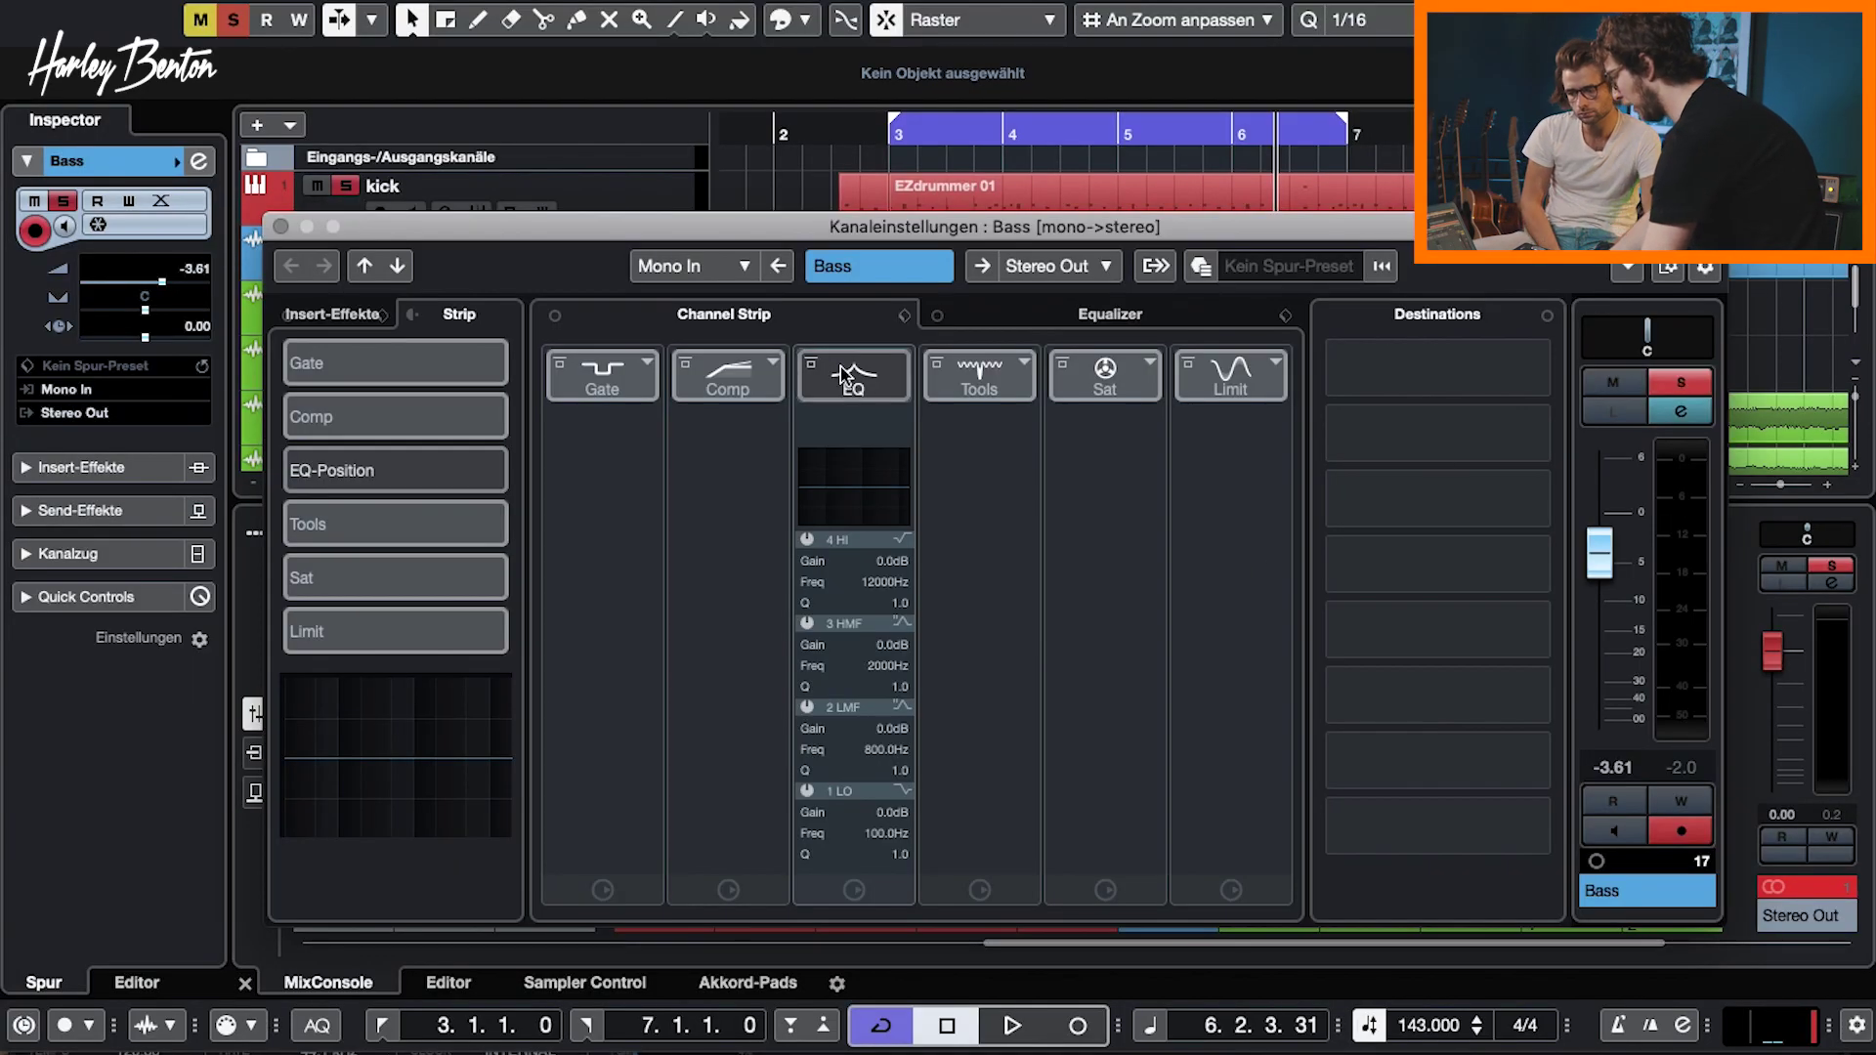
click(774, 363)
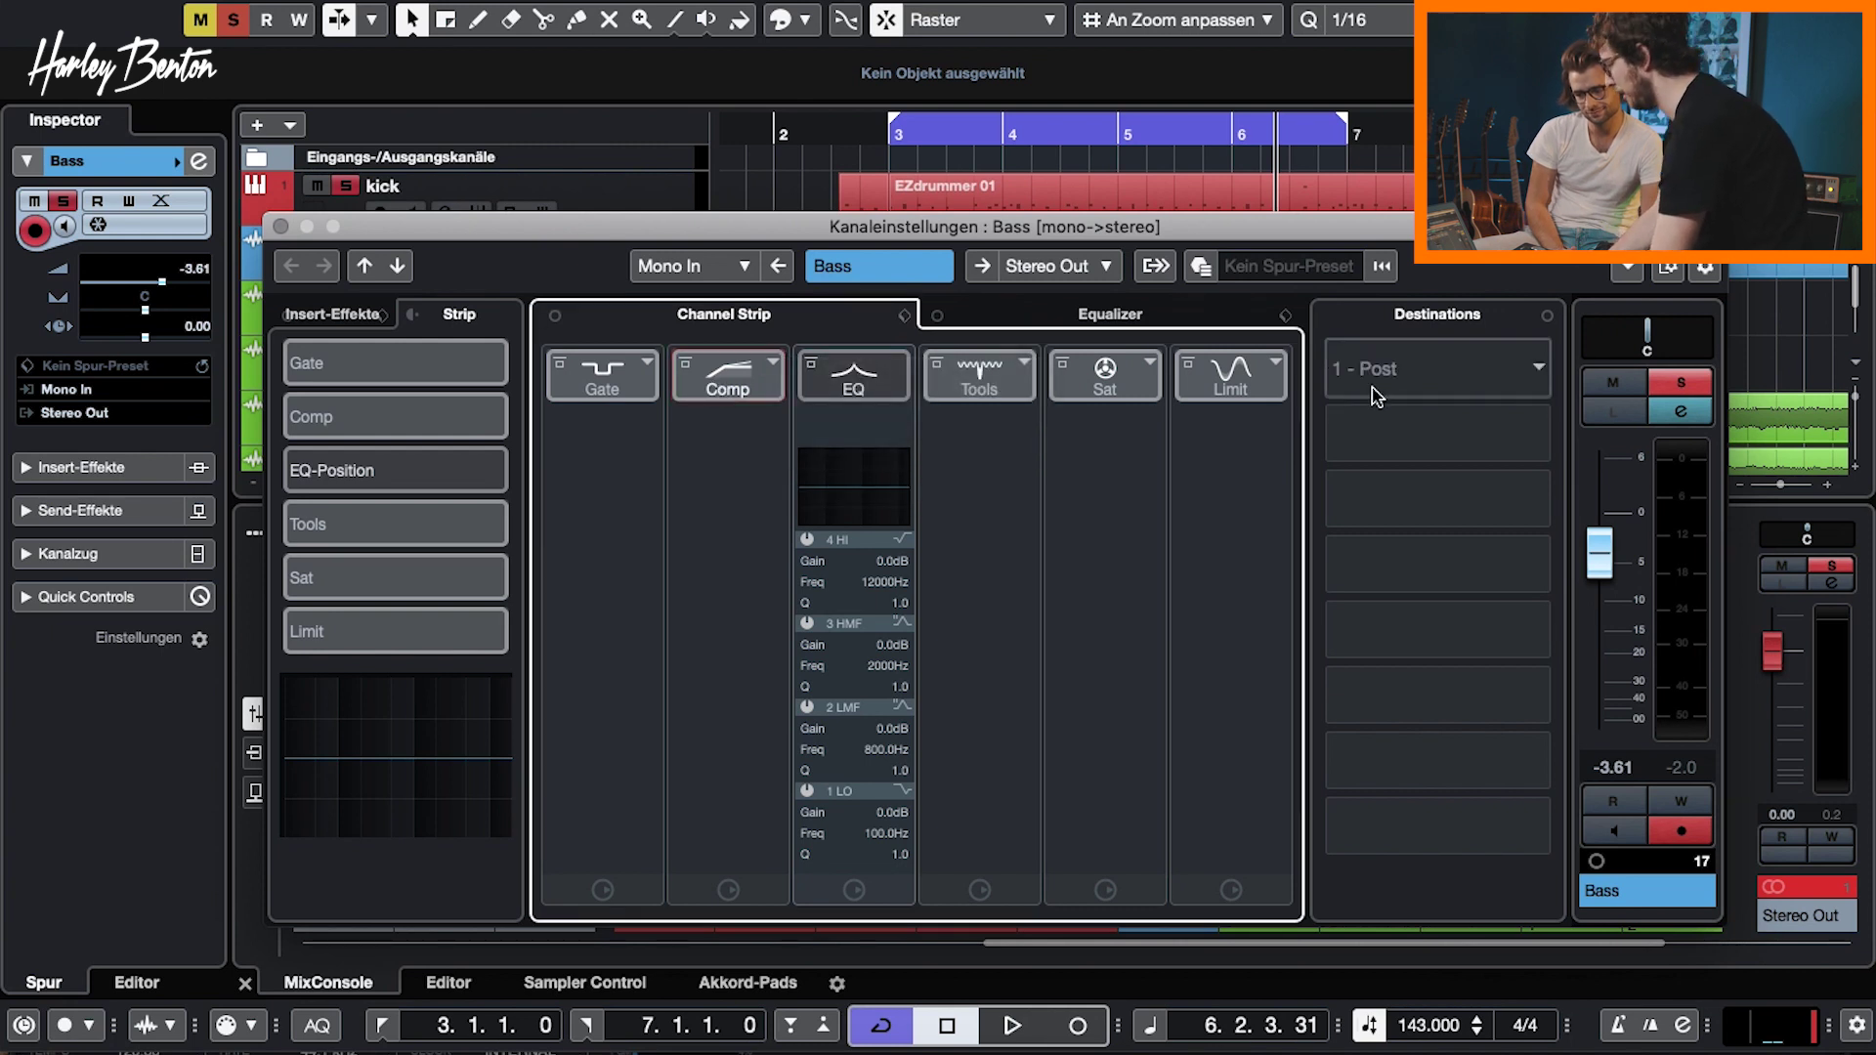
click(325, 315)
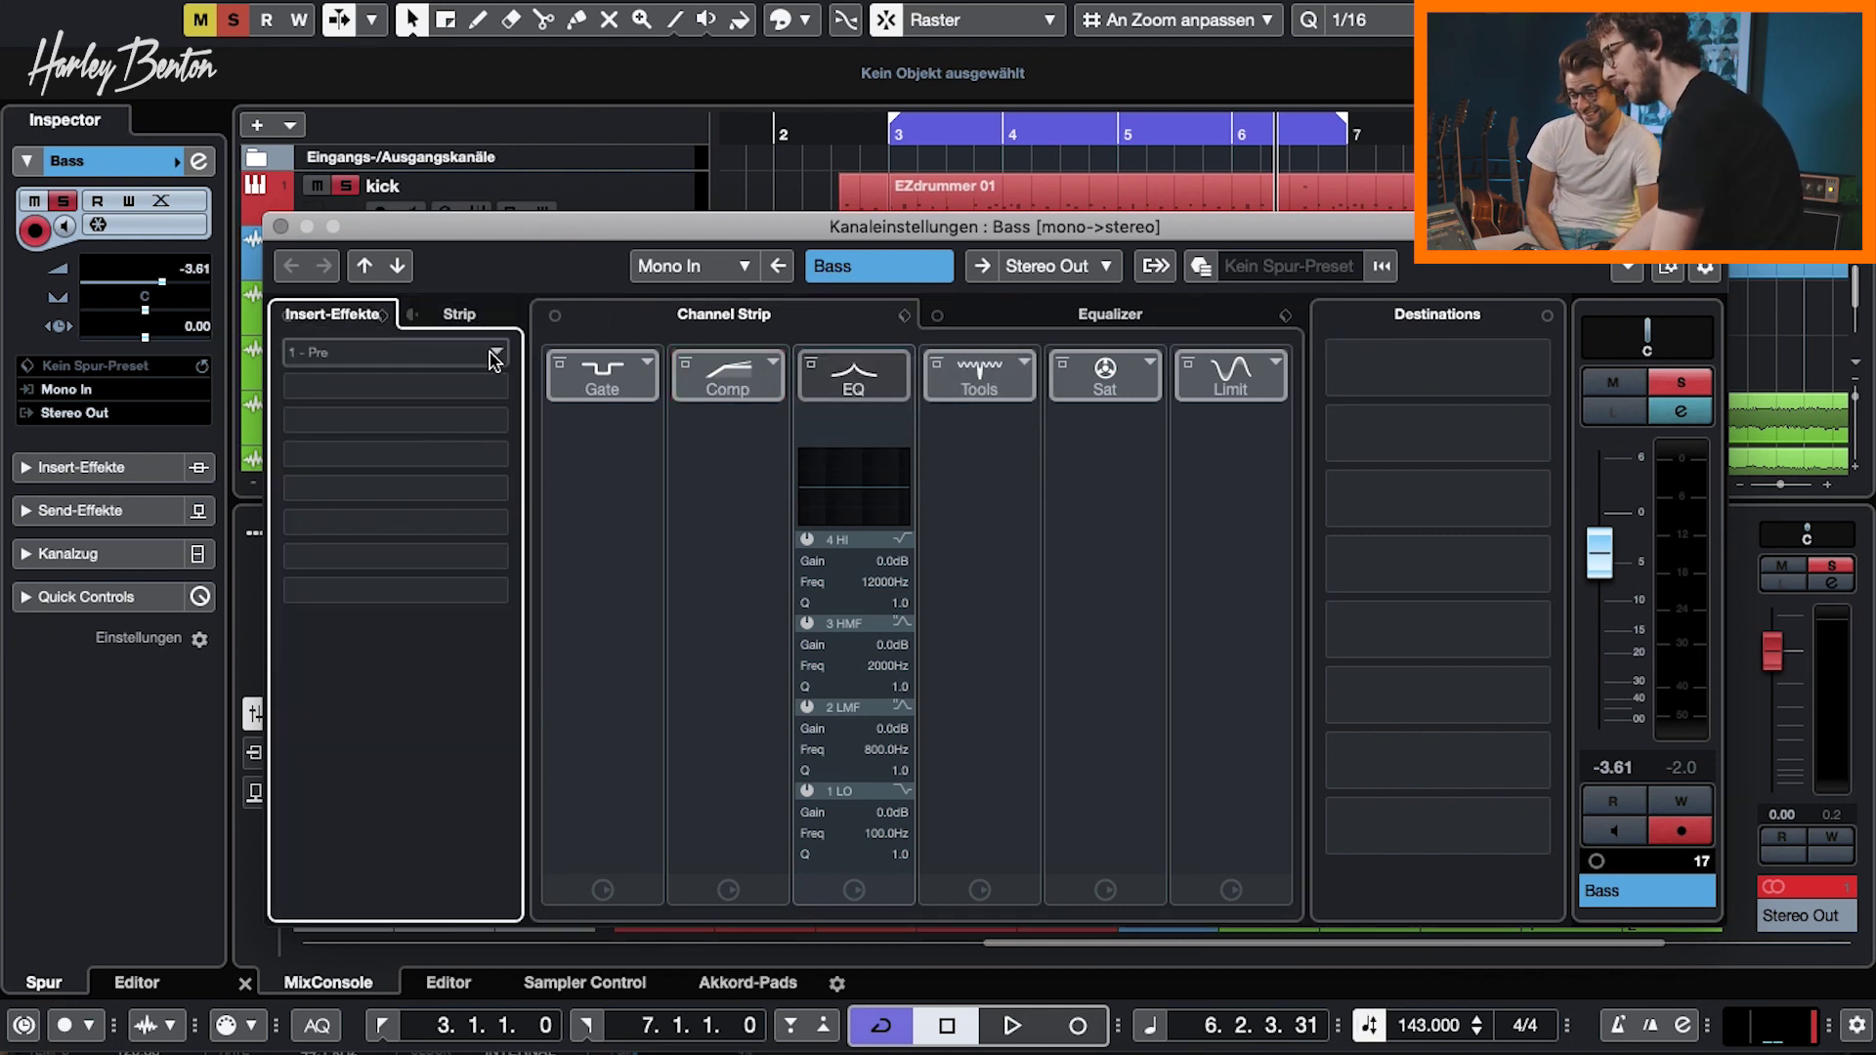
click(495, 358)
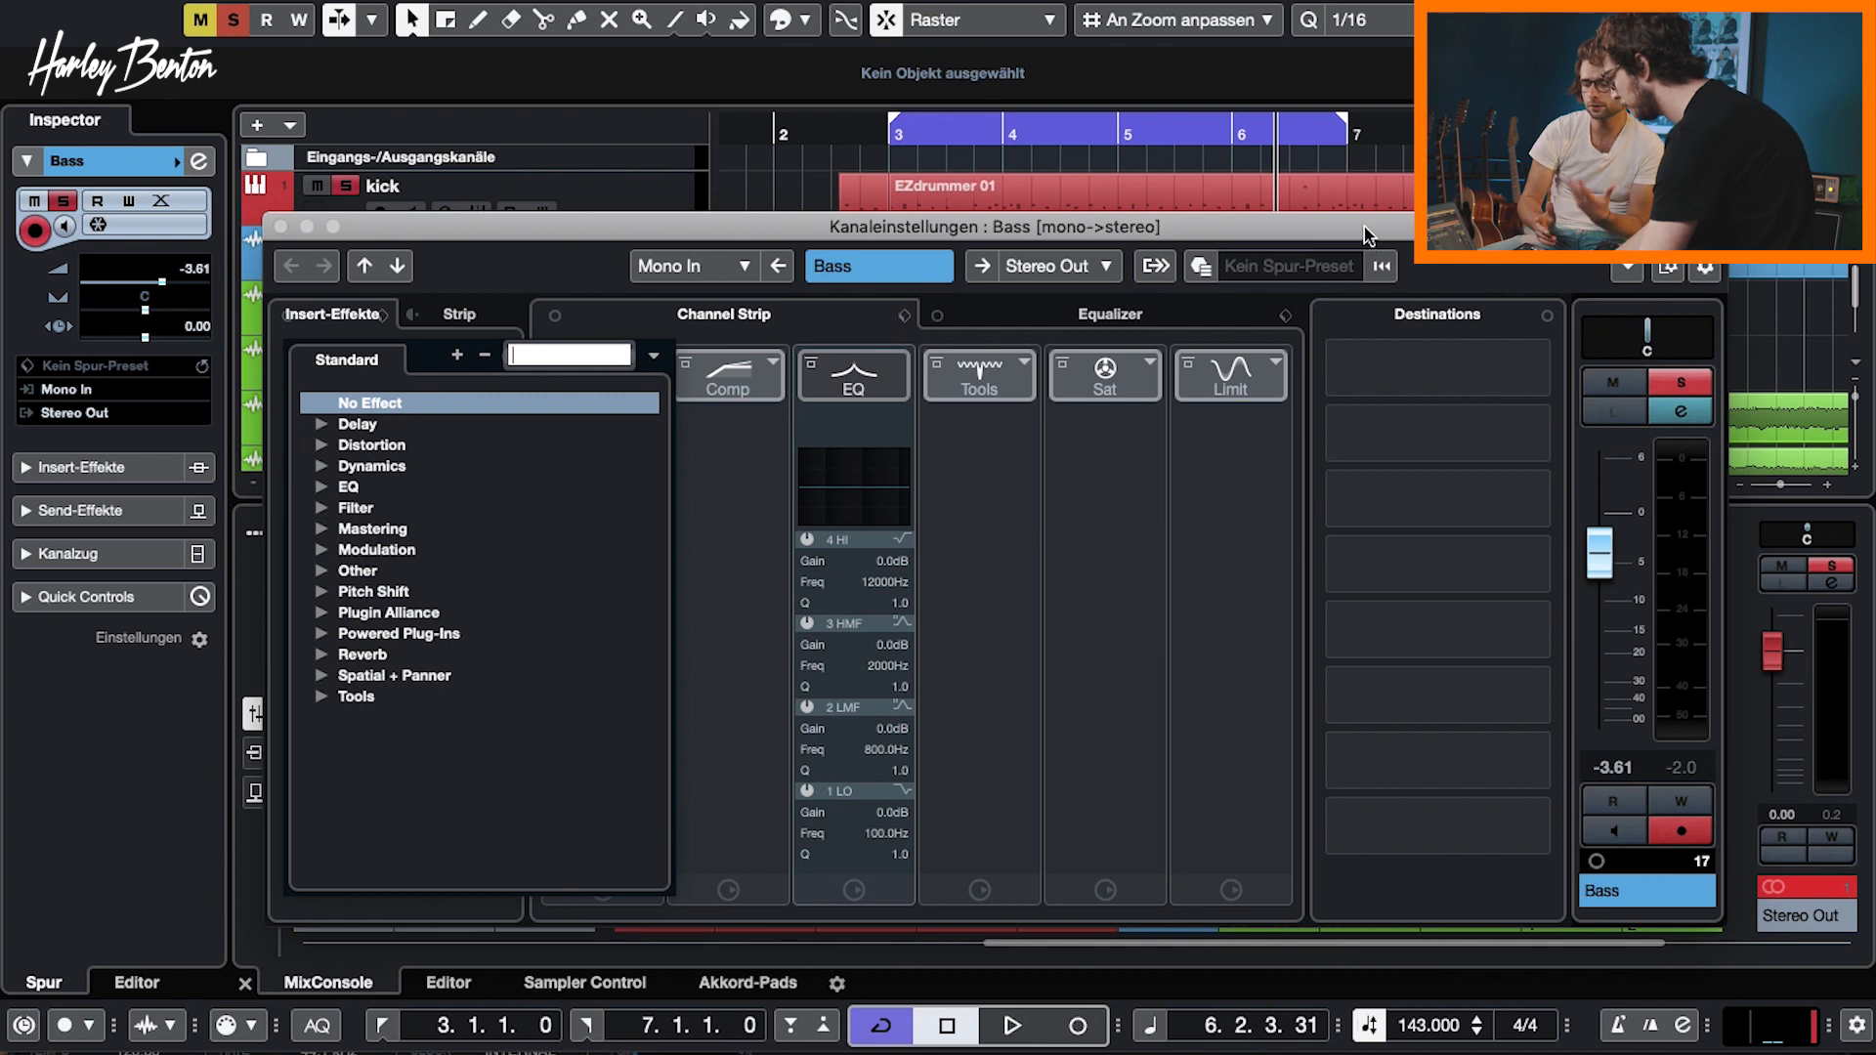
Close the effect list, bring the arrangement forward, and zoom out with the playhead at cycle start
drag(642, 231, 691, 418)
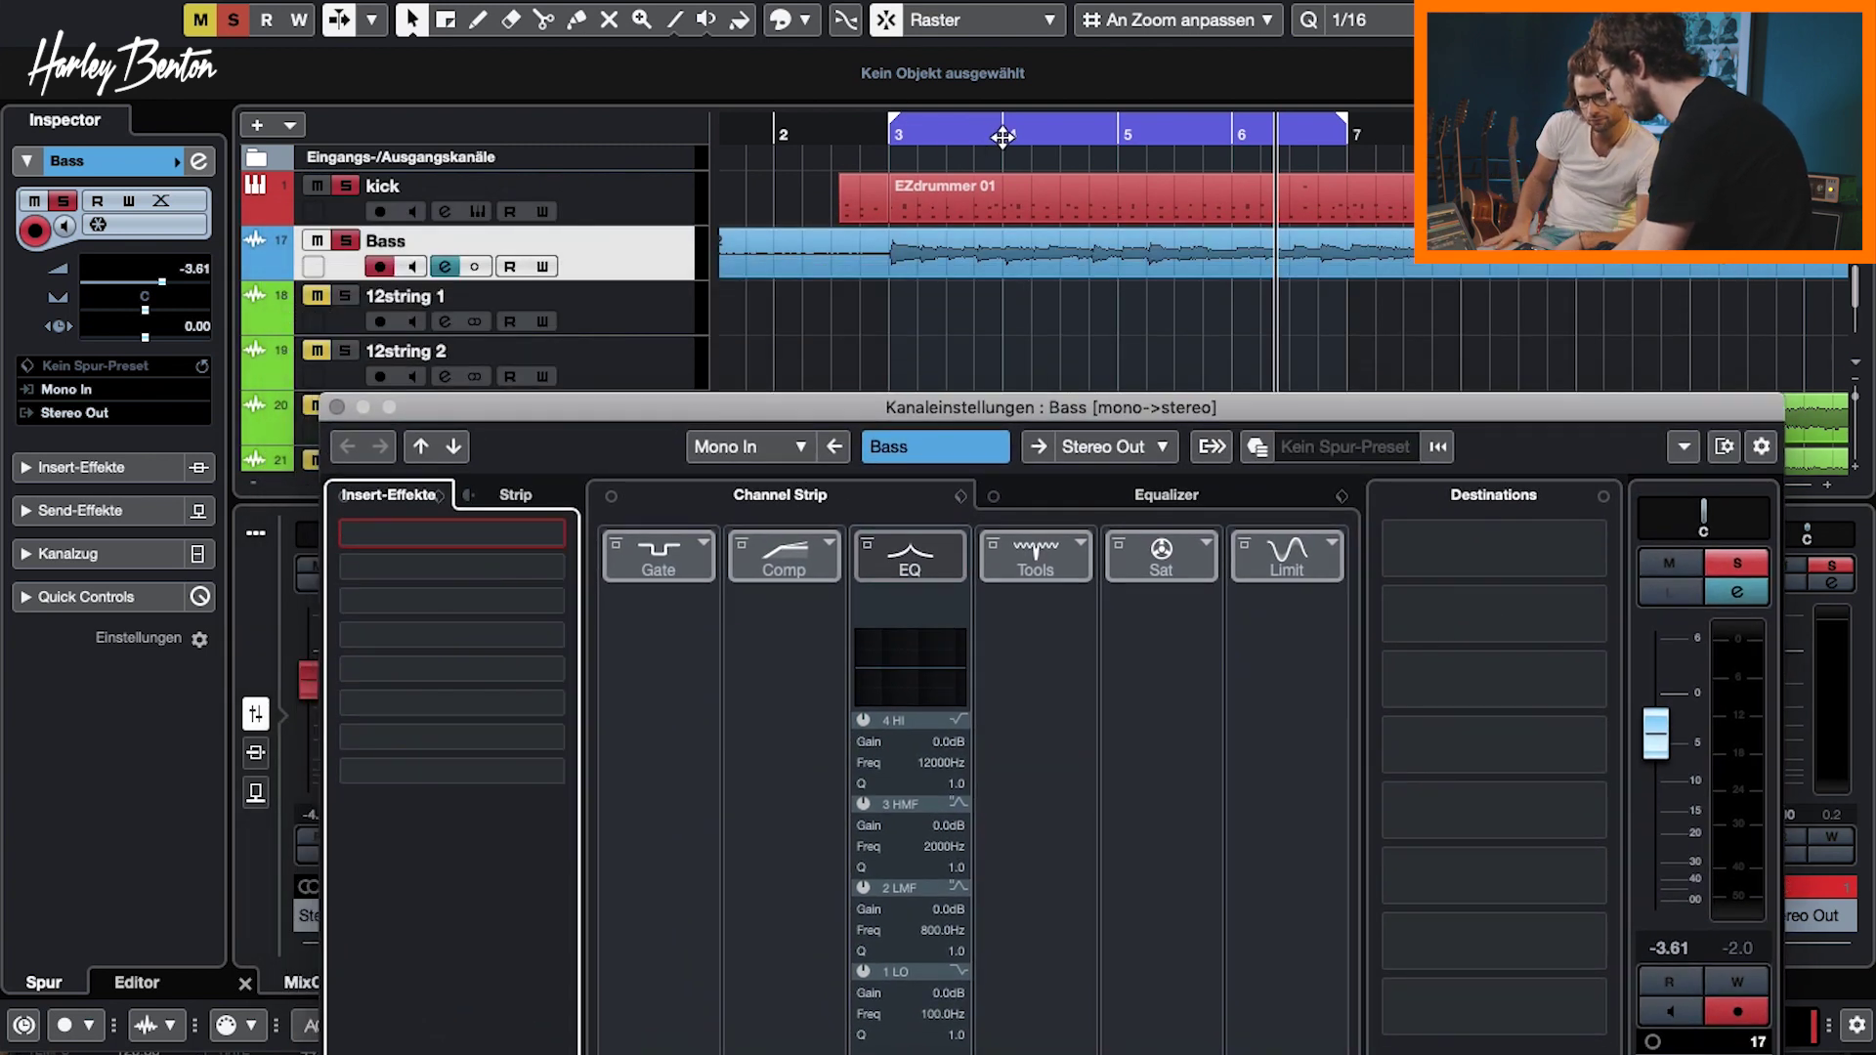
drag(1002, 137, 688, 438)
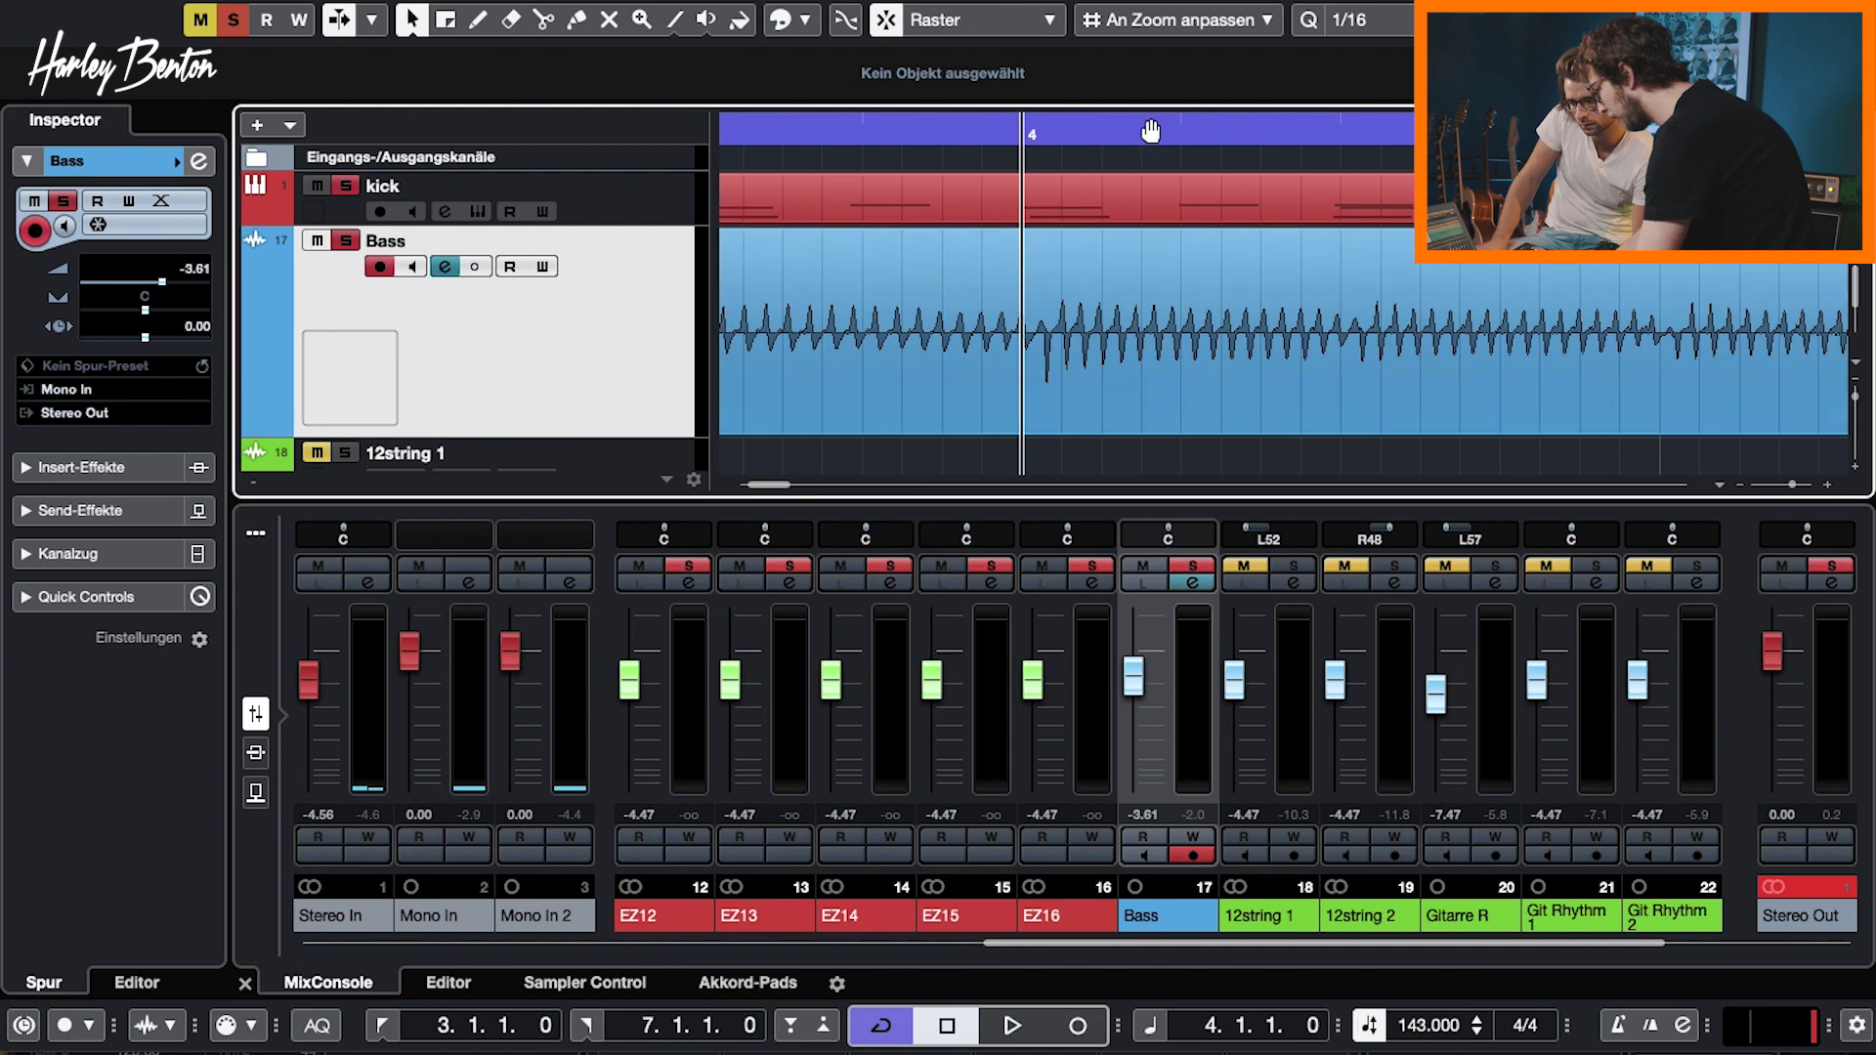
drag(1112, 138, 942, 147)
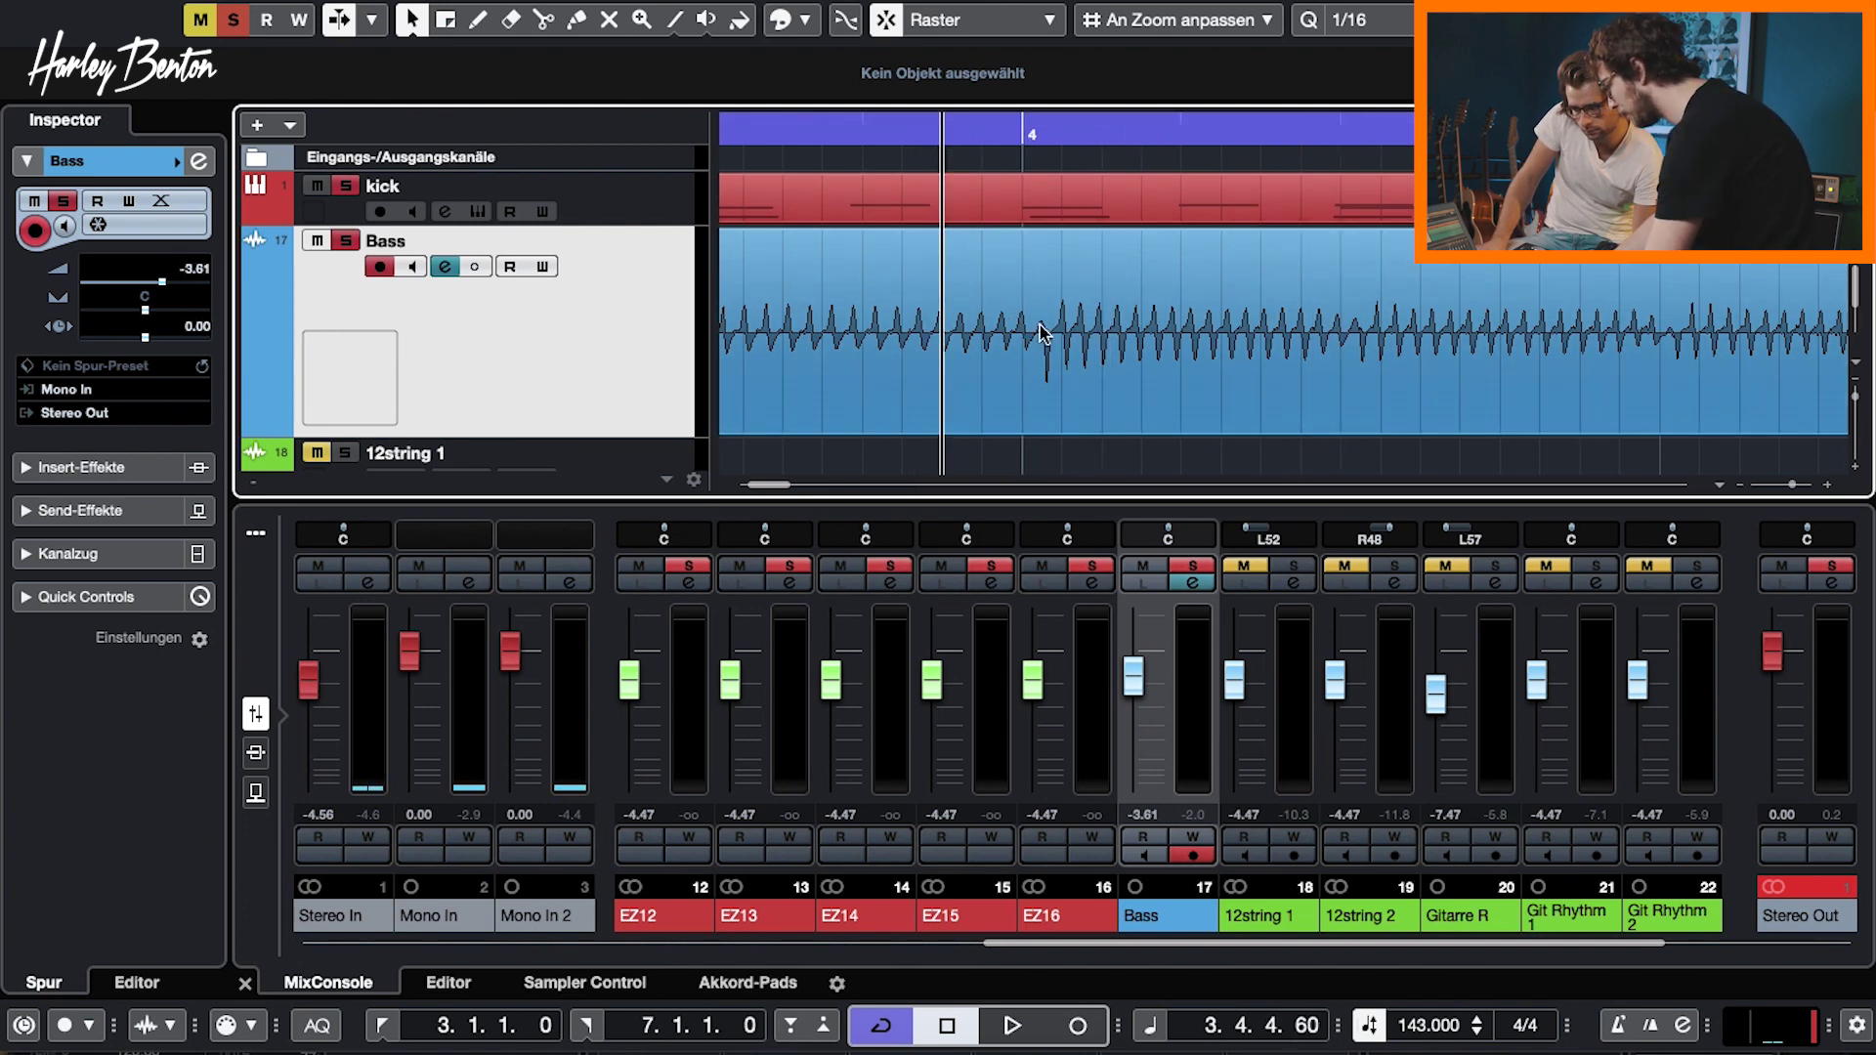
key(g)
key(g)
key(g)
key(g)
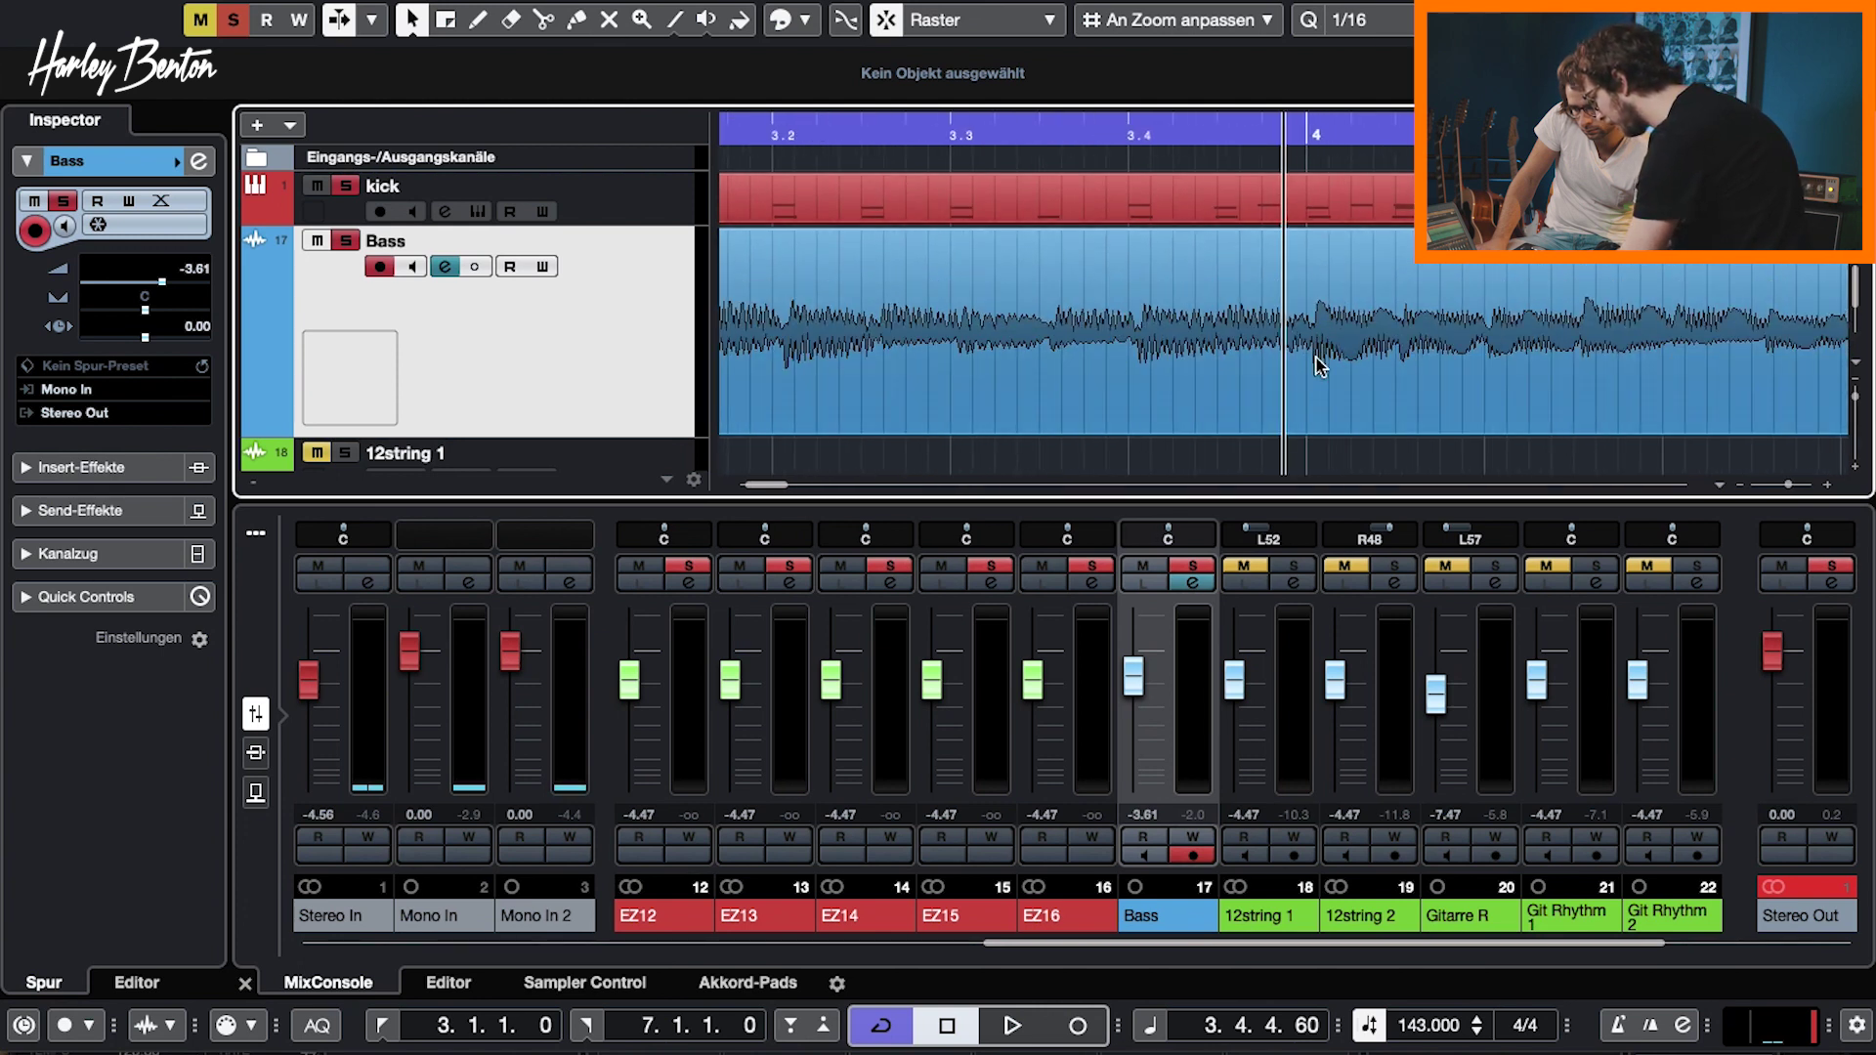
key(g)
key(g)
key(g)
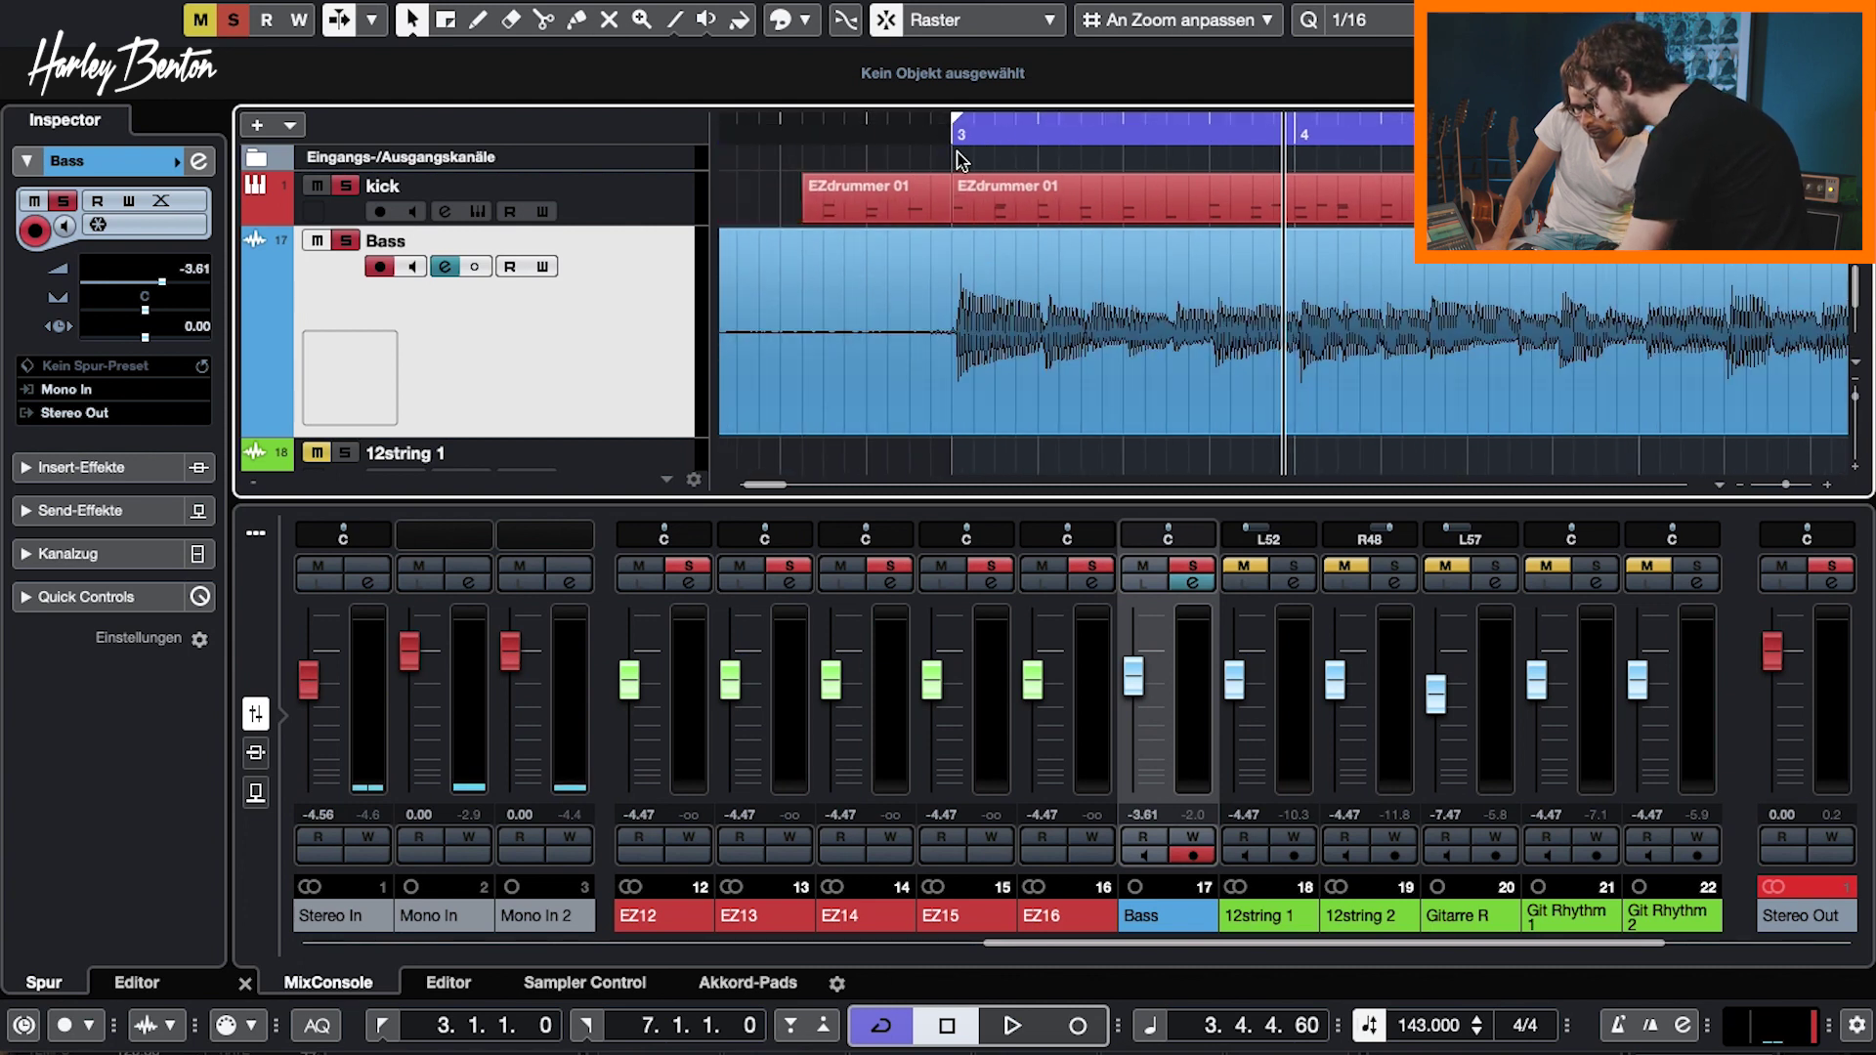
key(KP_1)
key(h)
key(h)
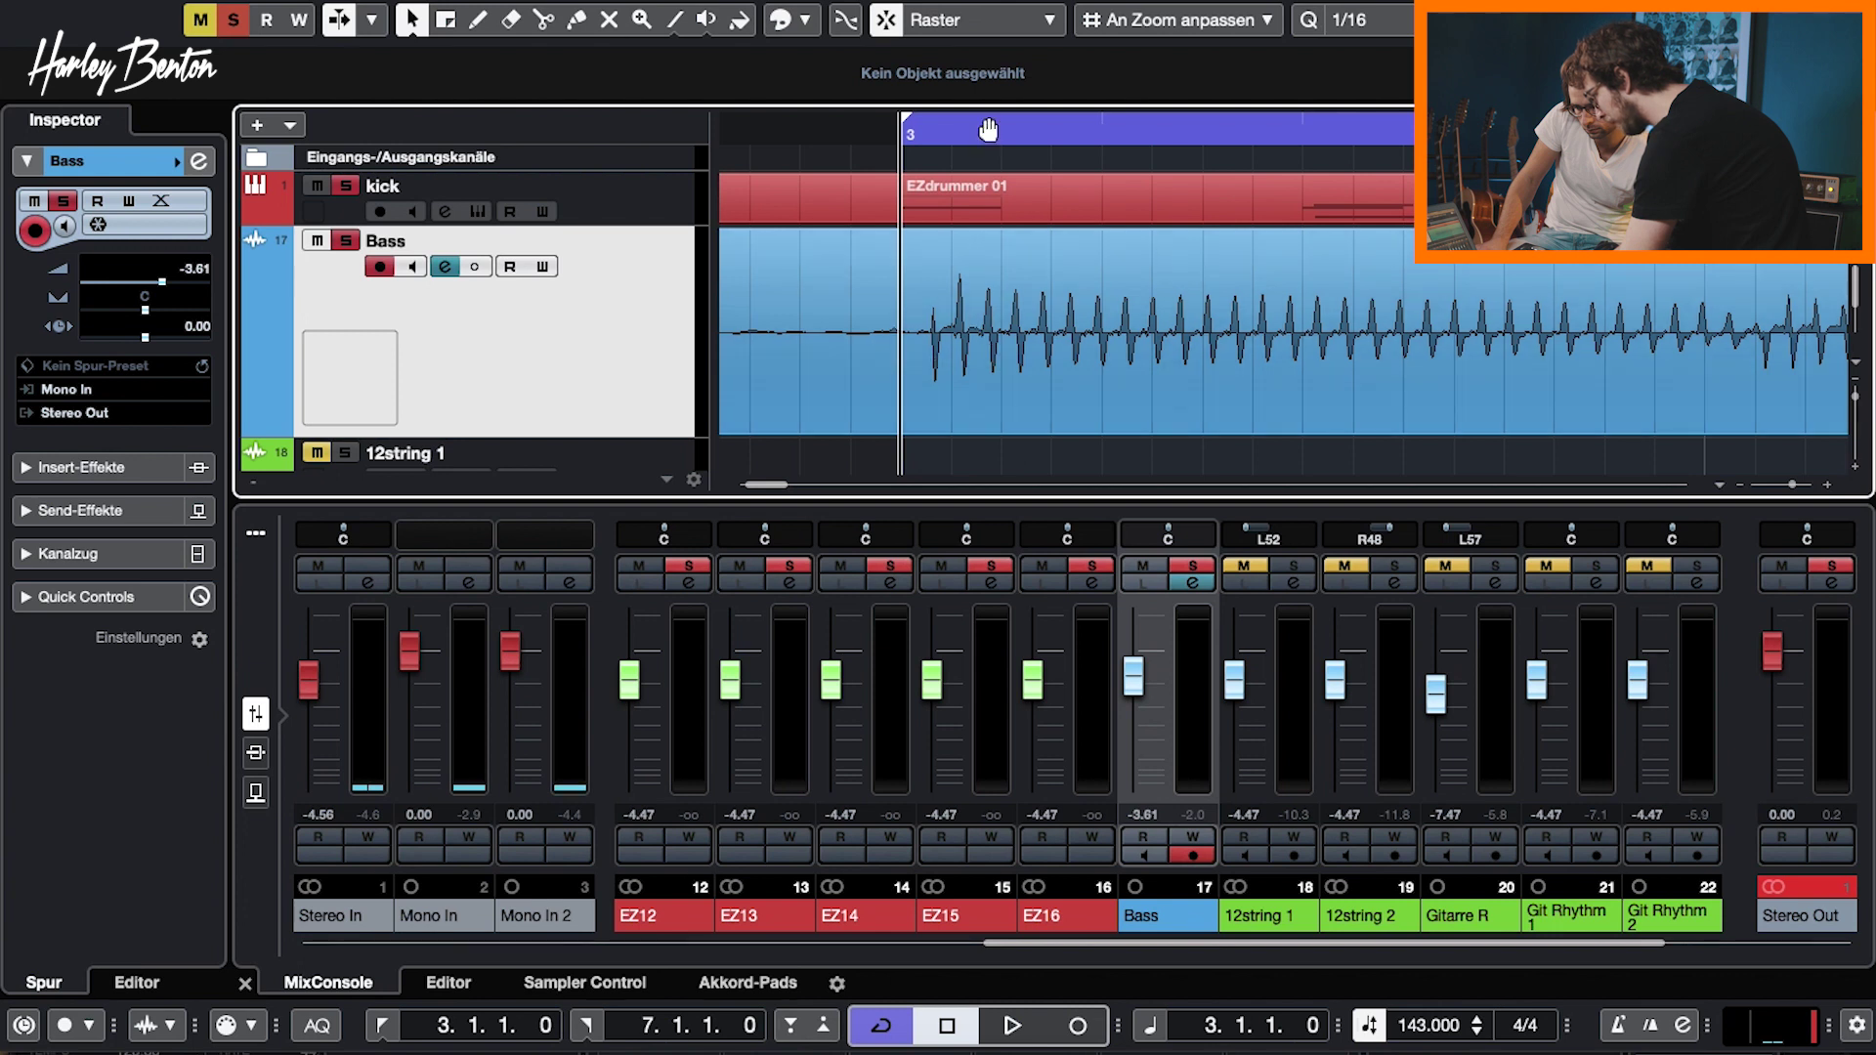
Zoom out to show bars 1–21 and place the playback position at bar 19
drag(976, 138, 1646, 298)
key(g)
key(g)
key(g)
key(g)
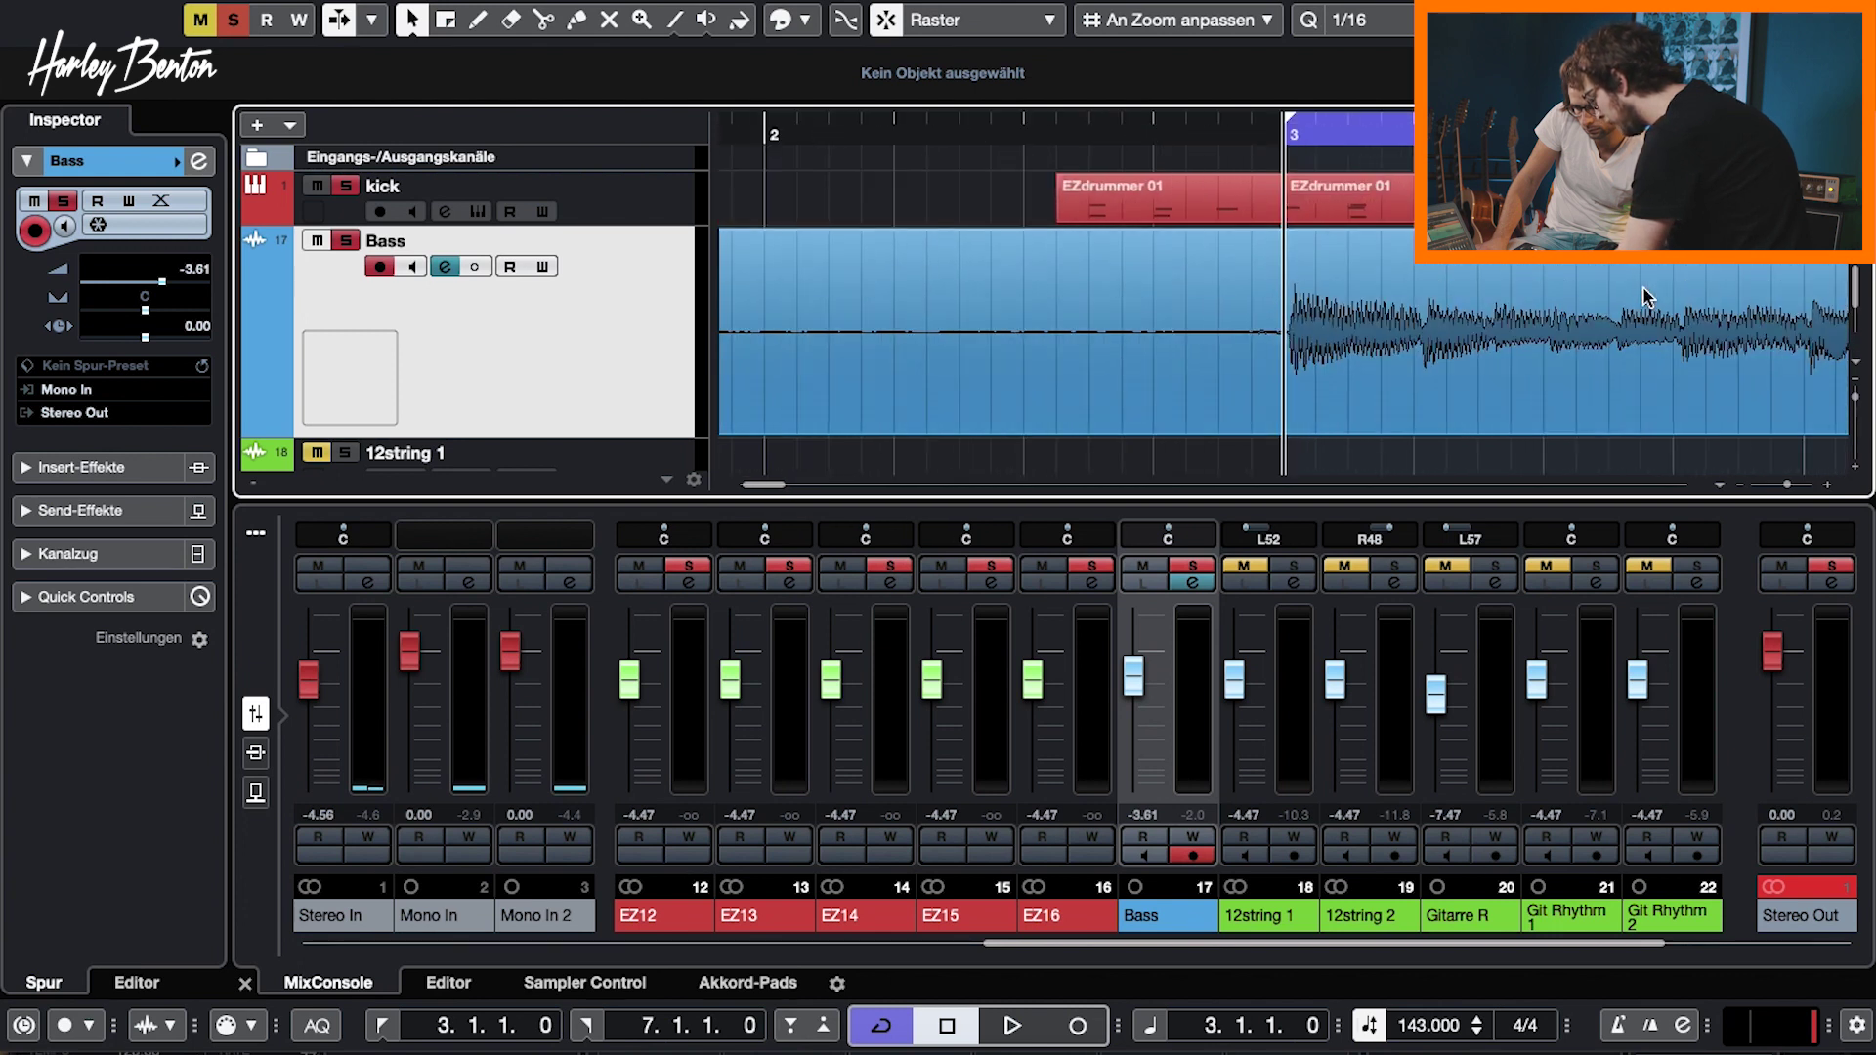
key(g)
key(g)
key(g)
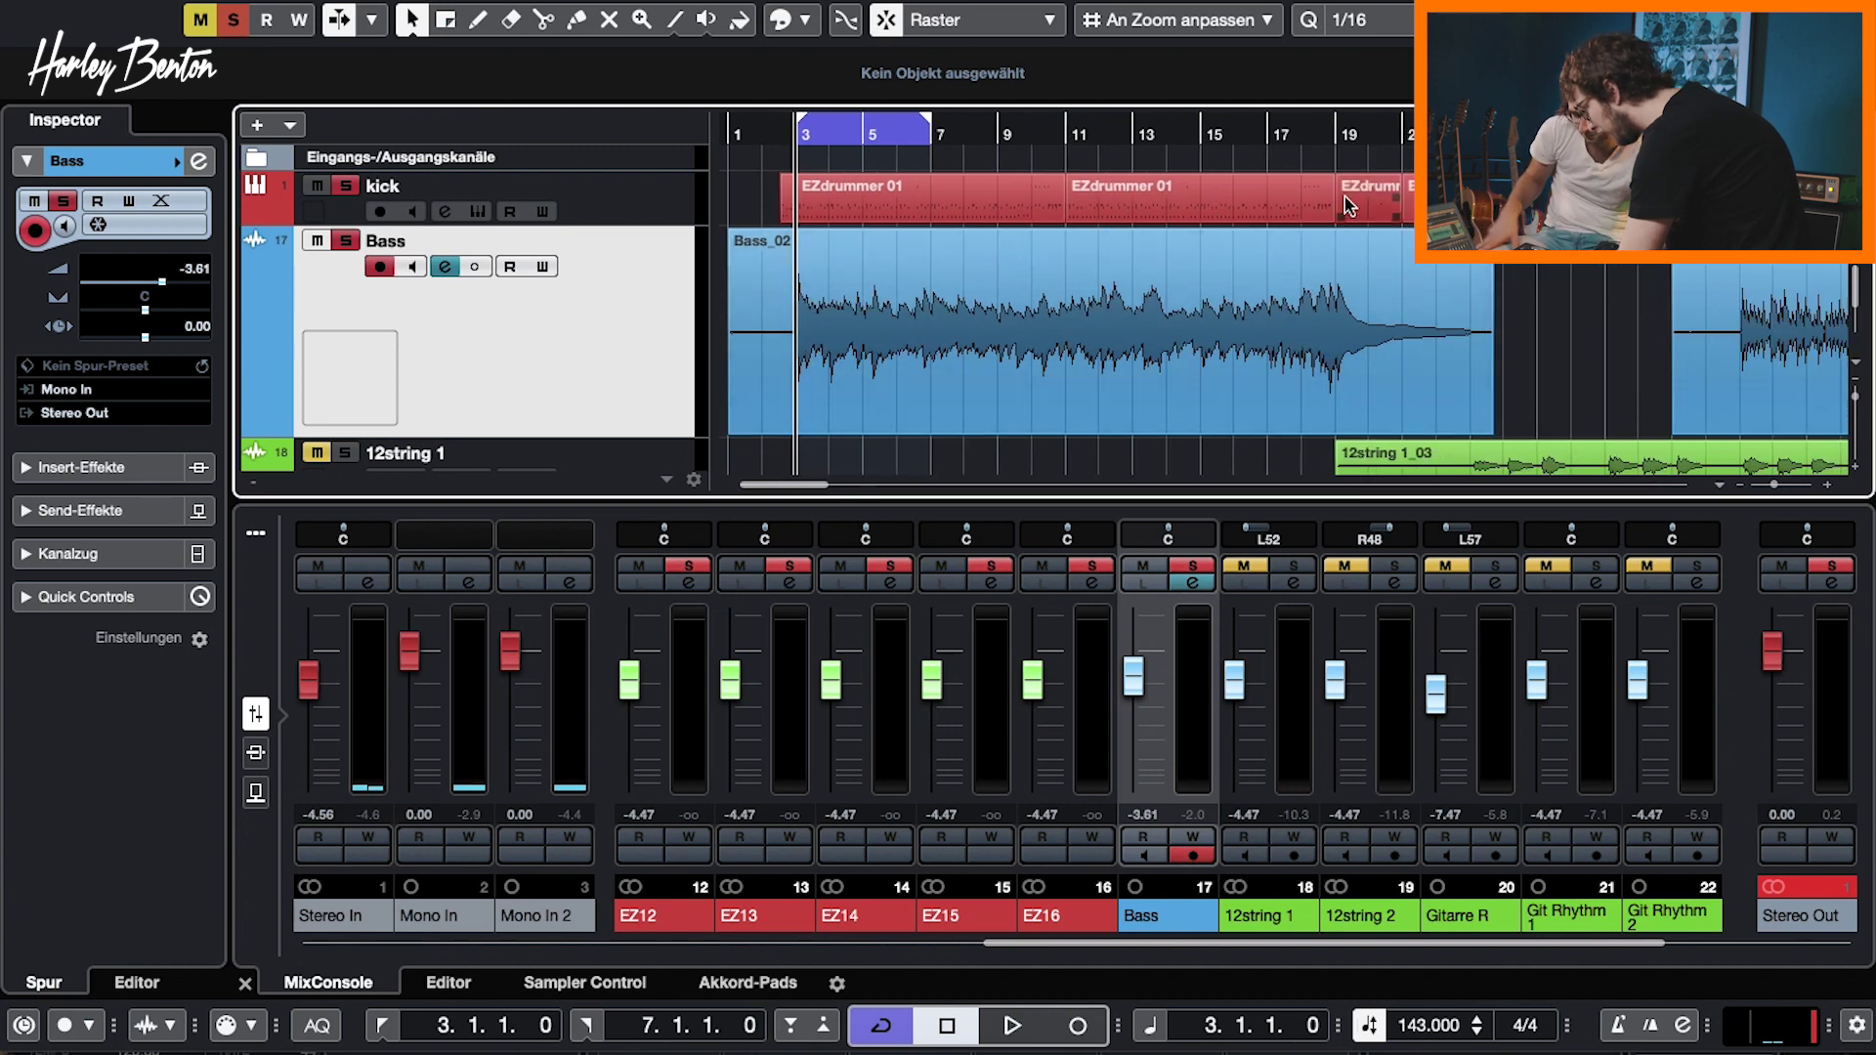
drag(1338, 137, 1290, 325)
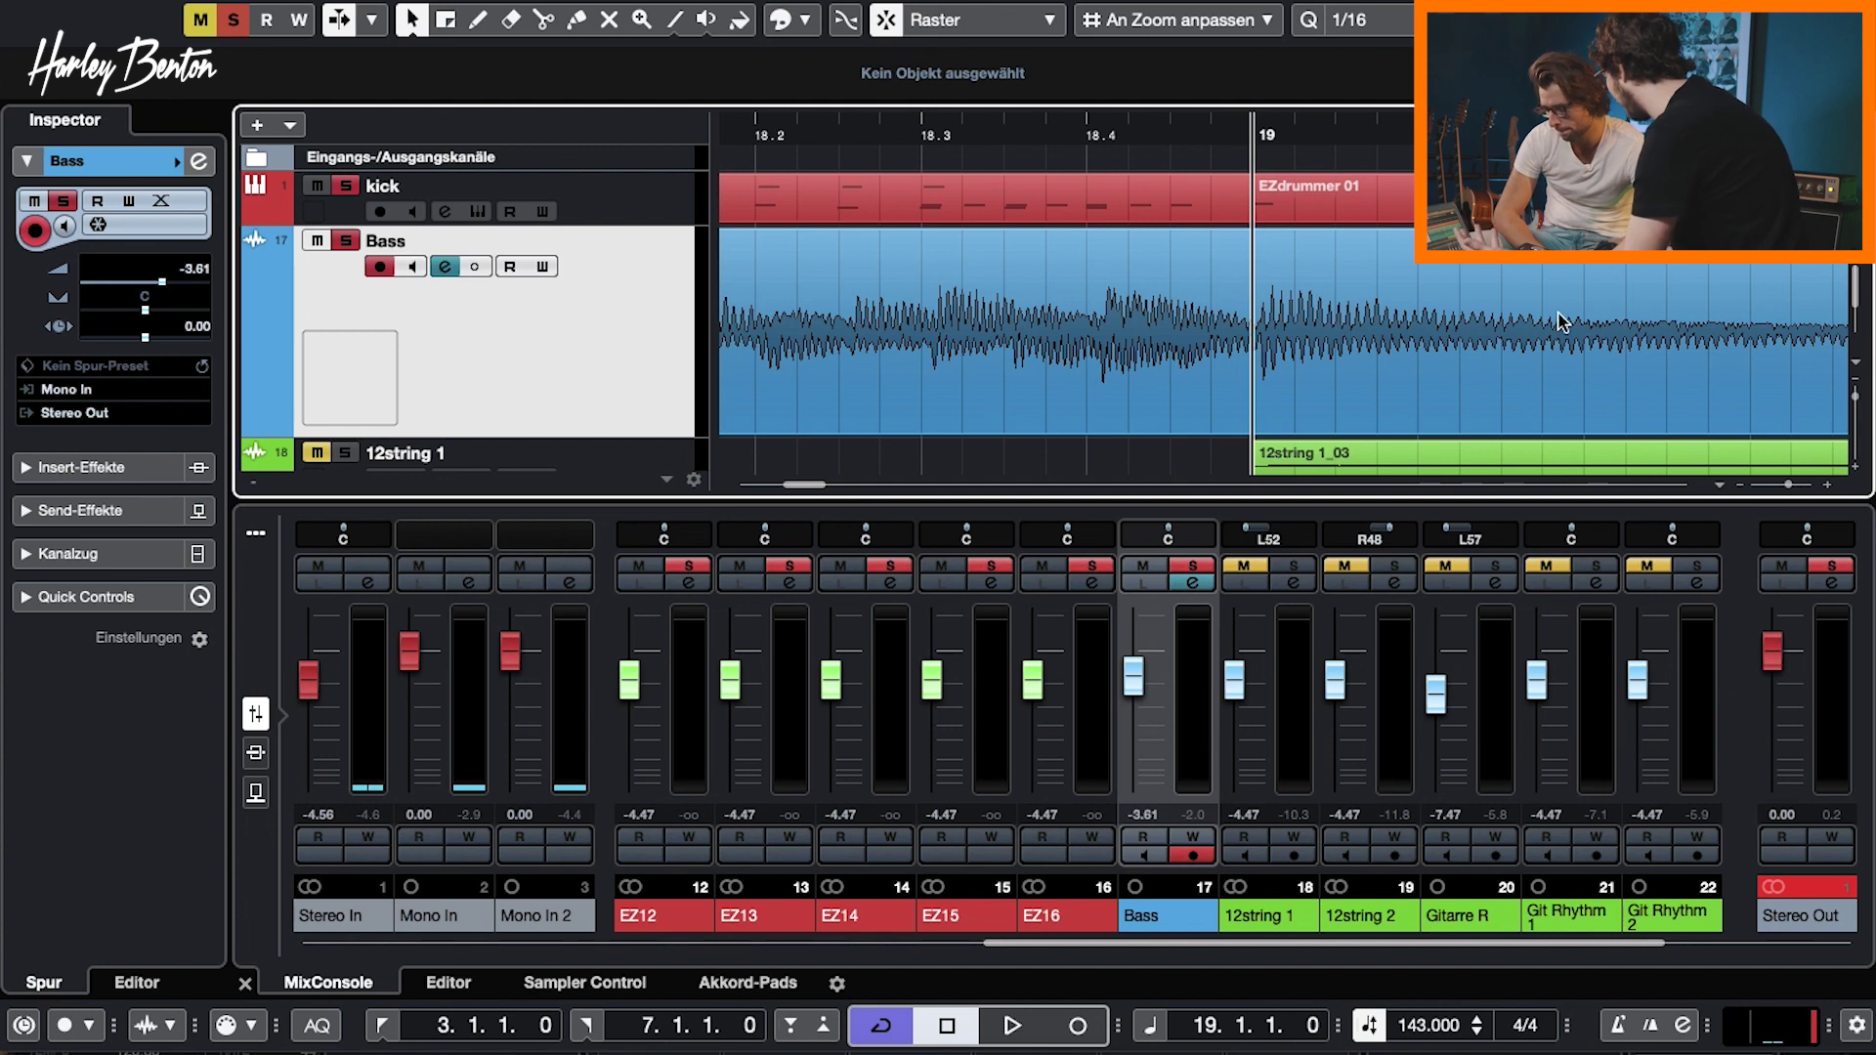
key(g)
key(g)
key(g)
key(g)
key(g)
key(g)
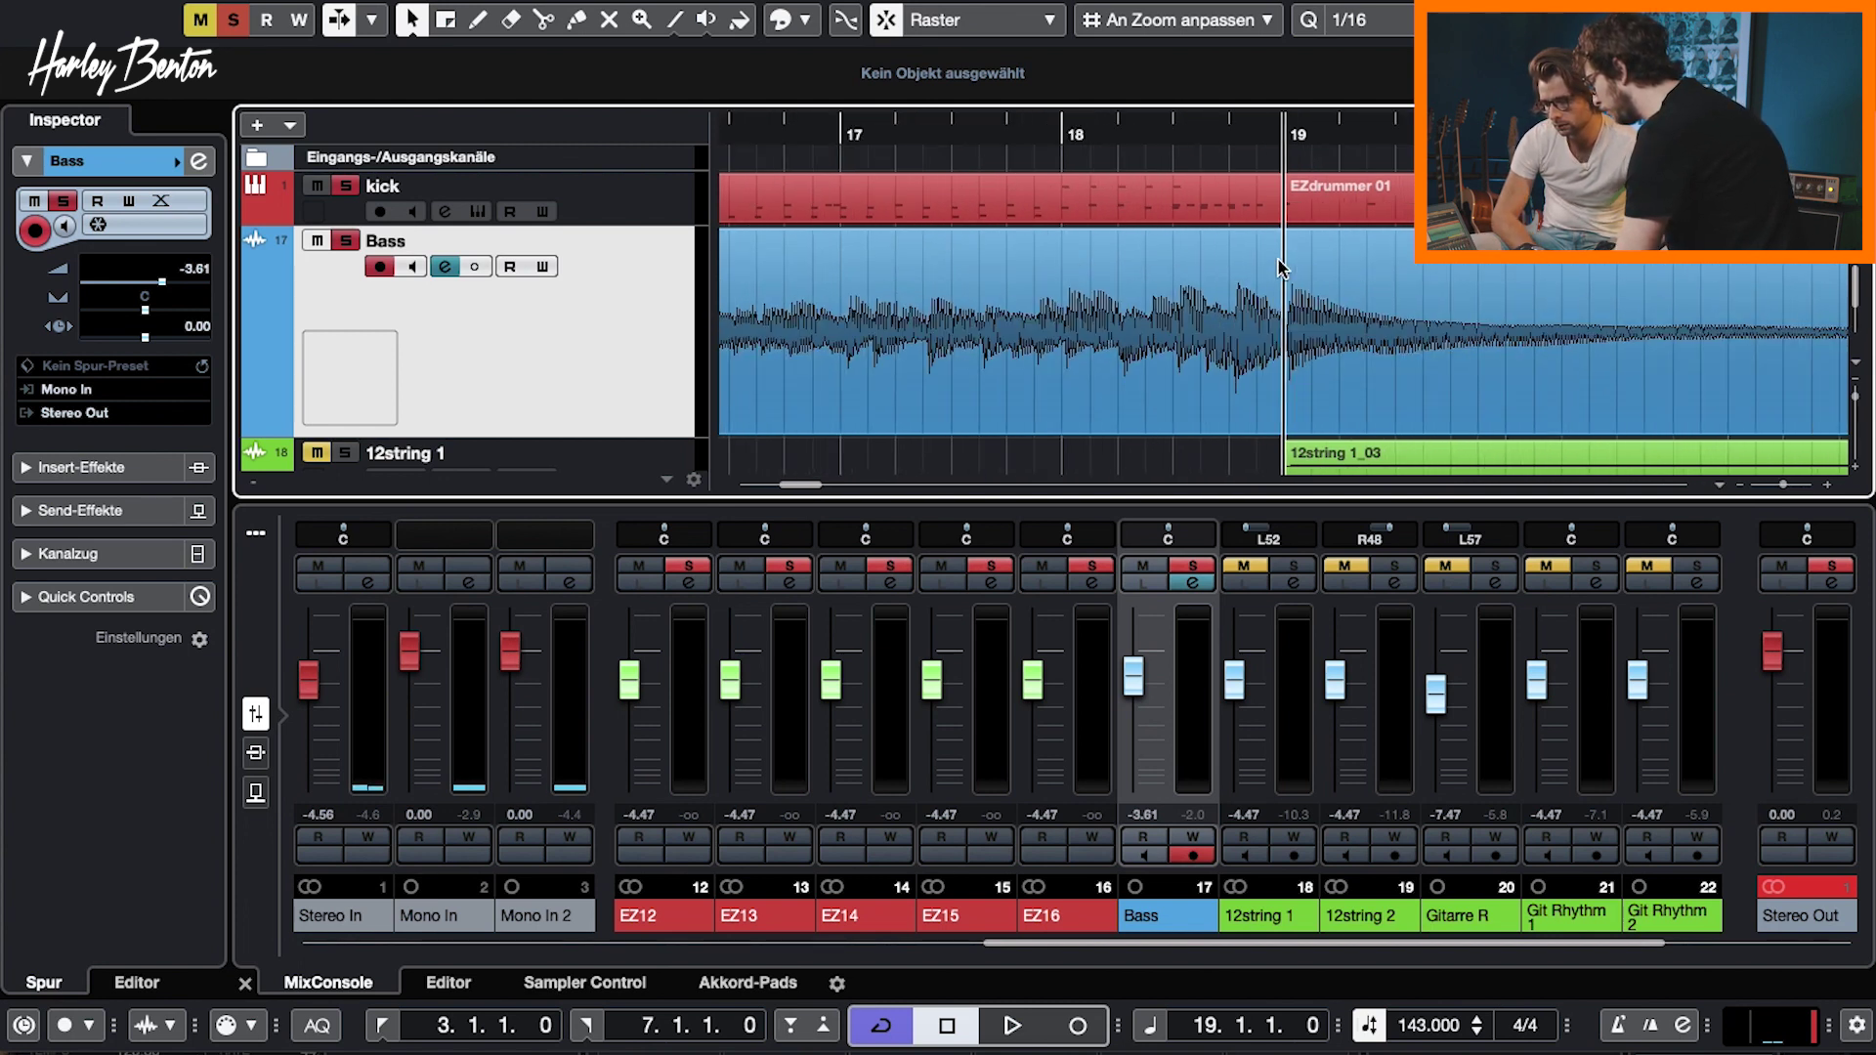
key(g)
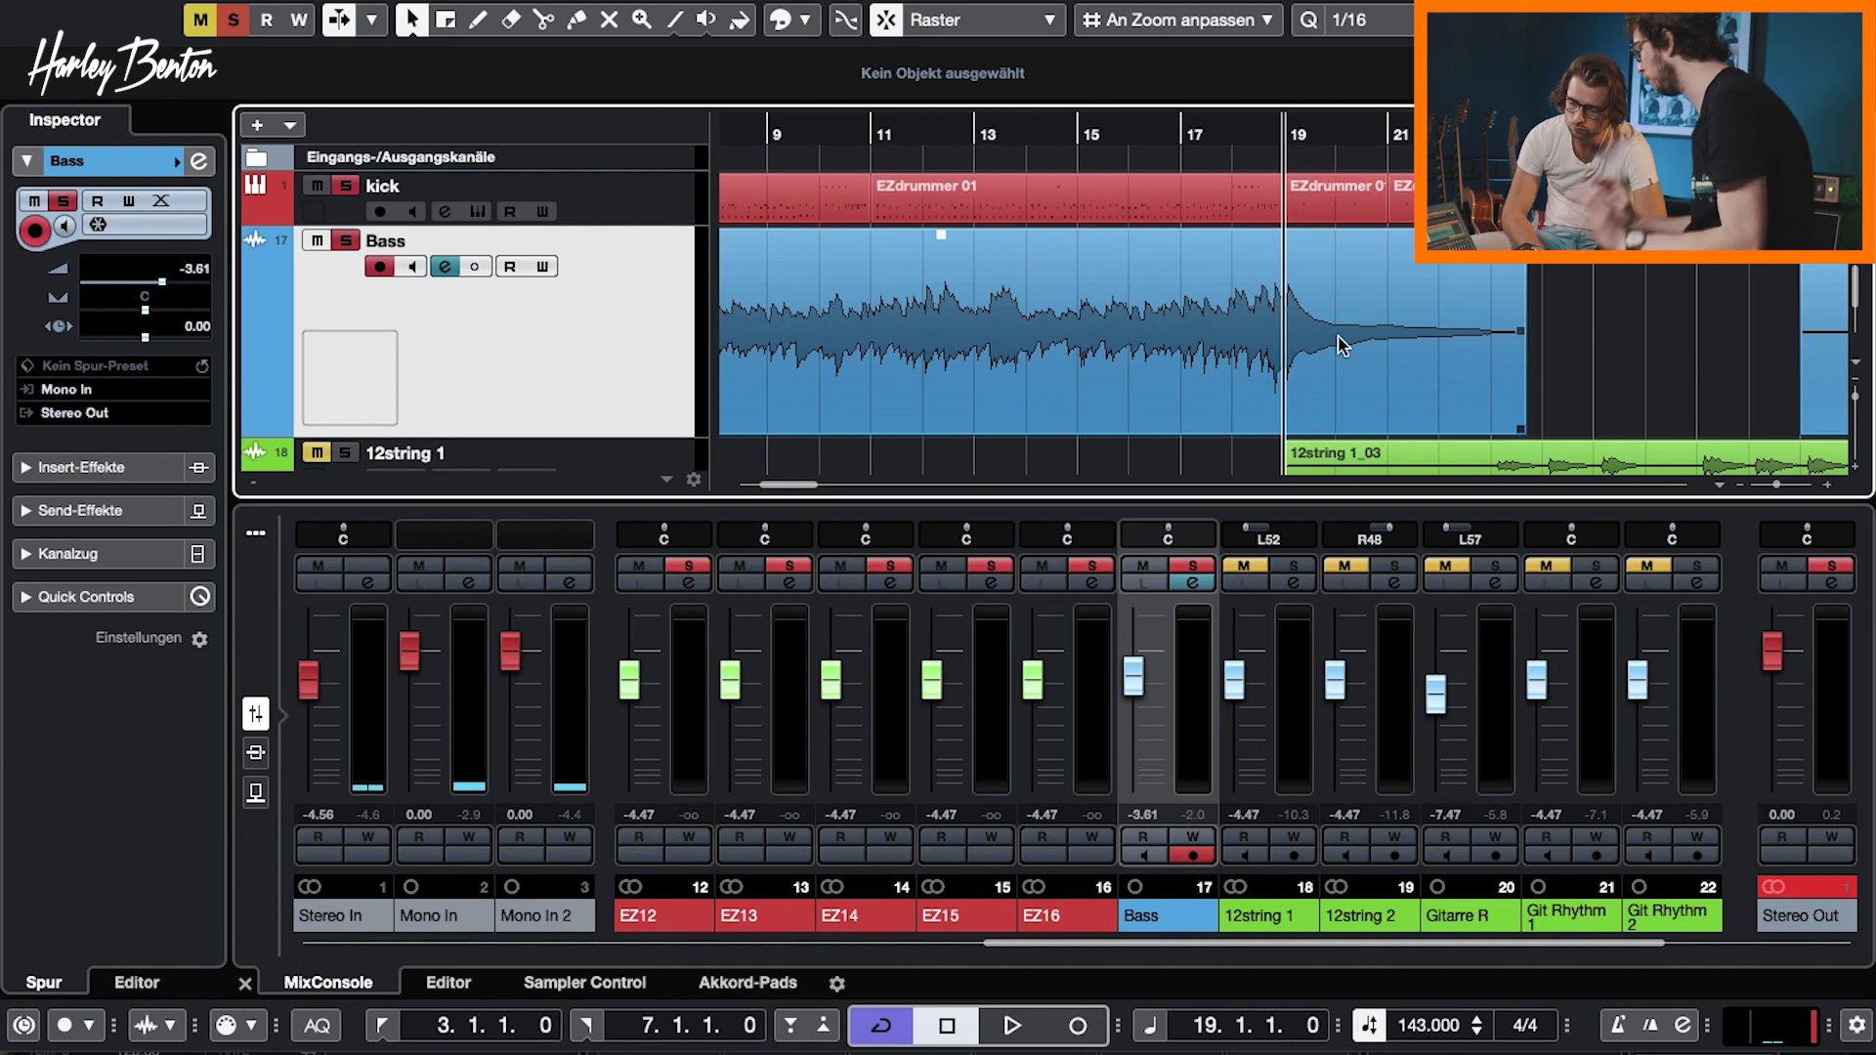
Zoom out to bars 1–80, leaving the playback position at 38.2.1.0
key(g)
key(g)
key(g)
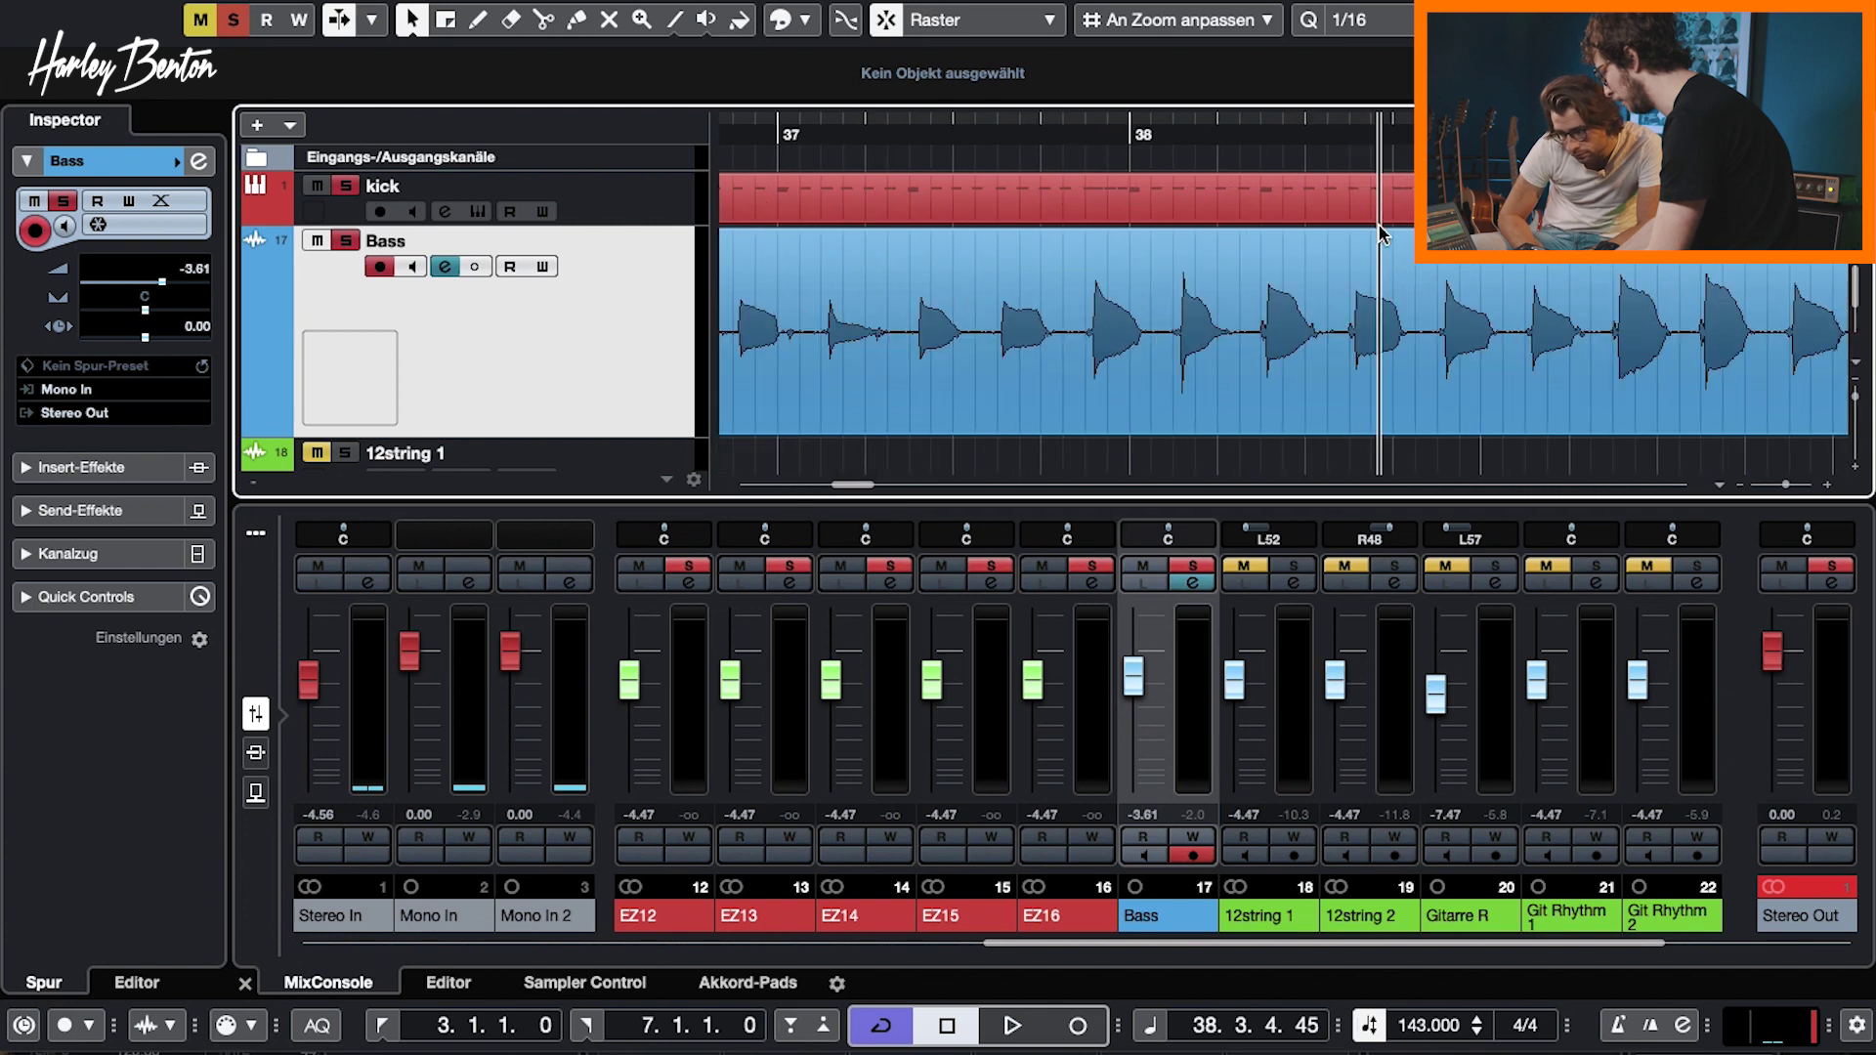
scroll(1377, 223, up, 2)
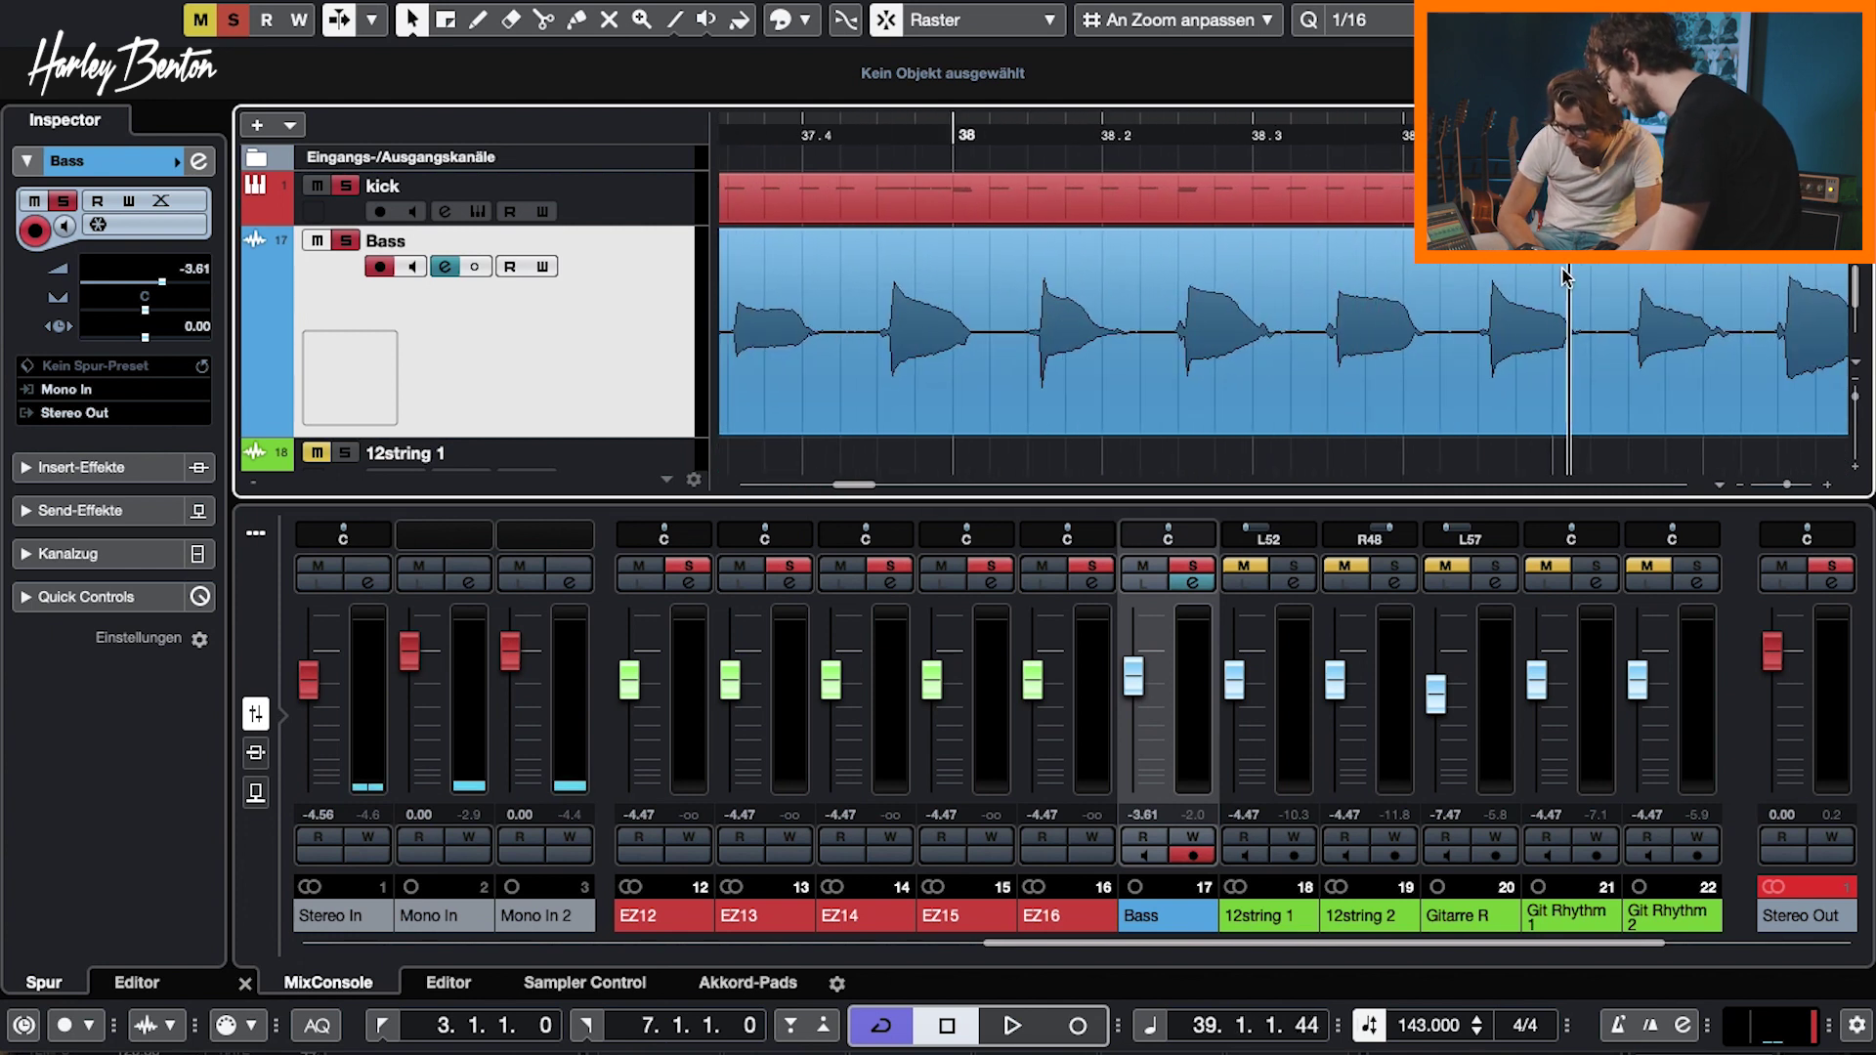
drag(1566, 277, 1104, 256)
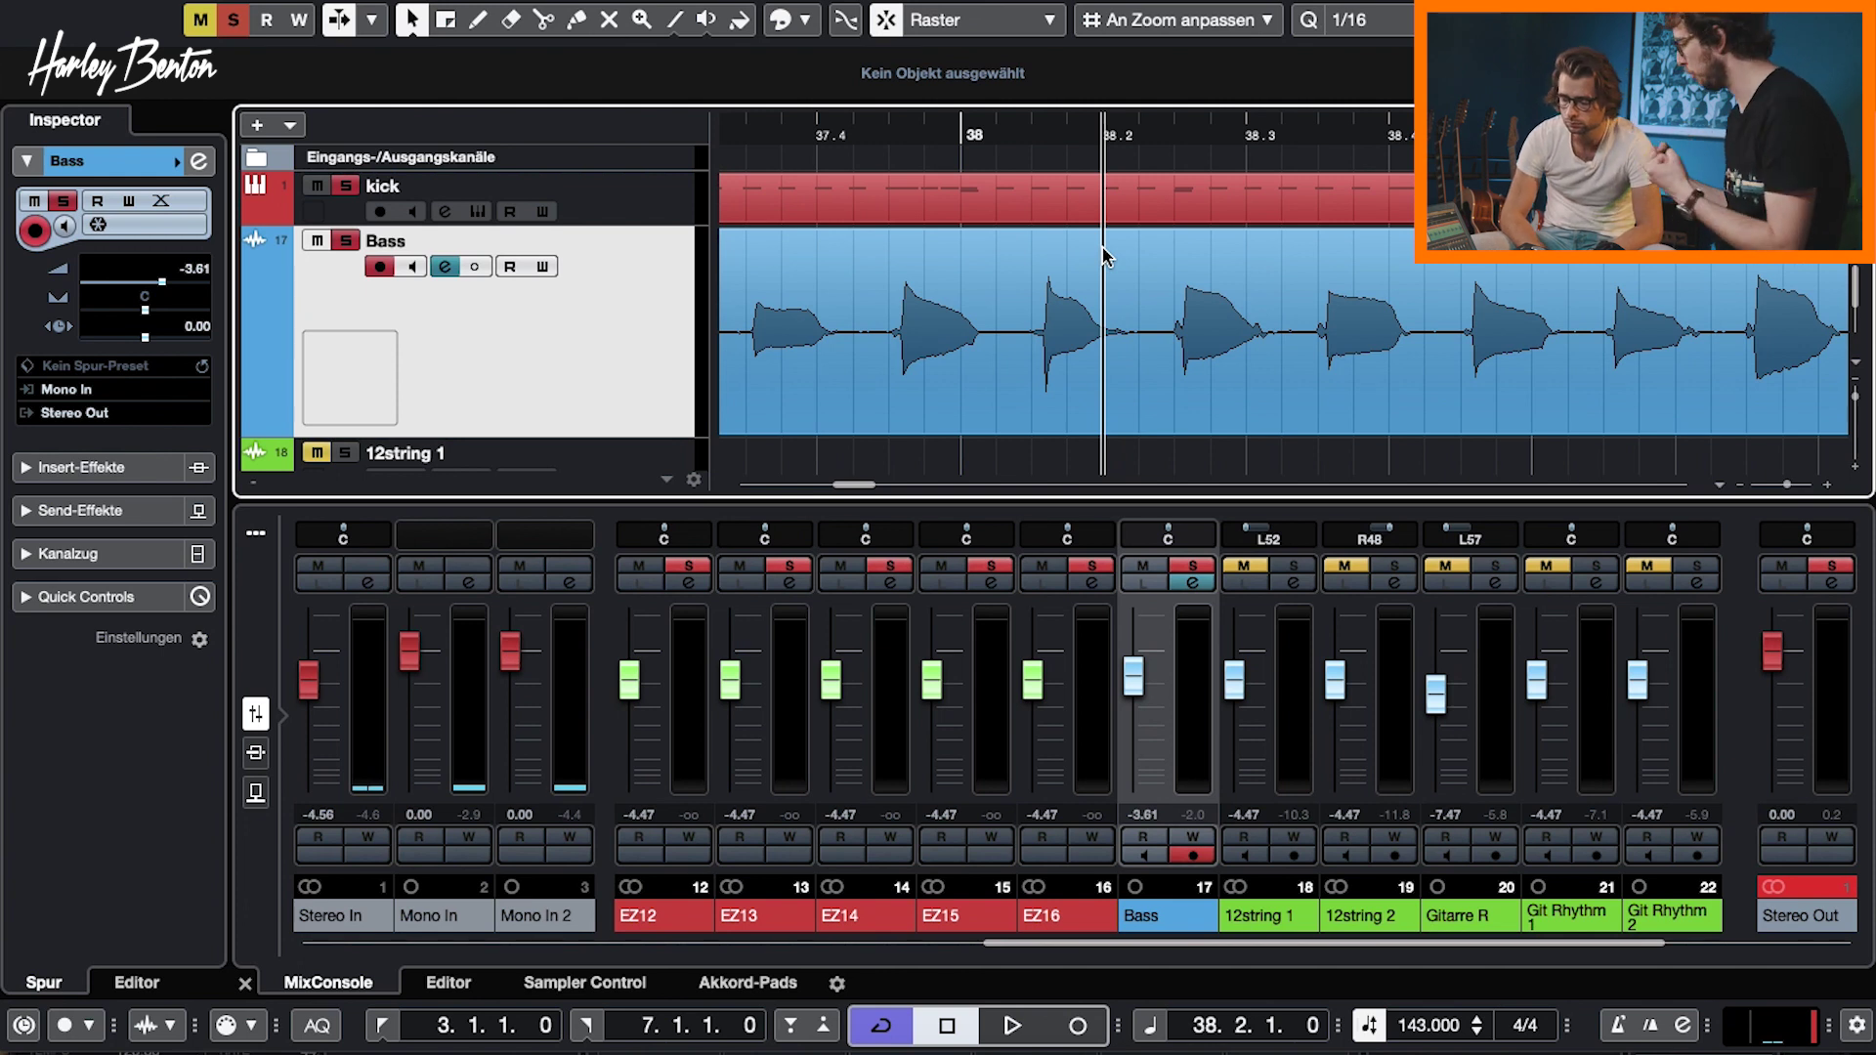
key(g)
key(g)
key(g)
key(g)
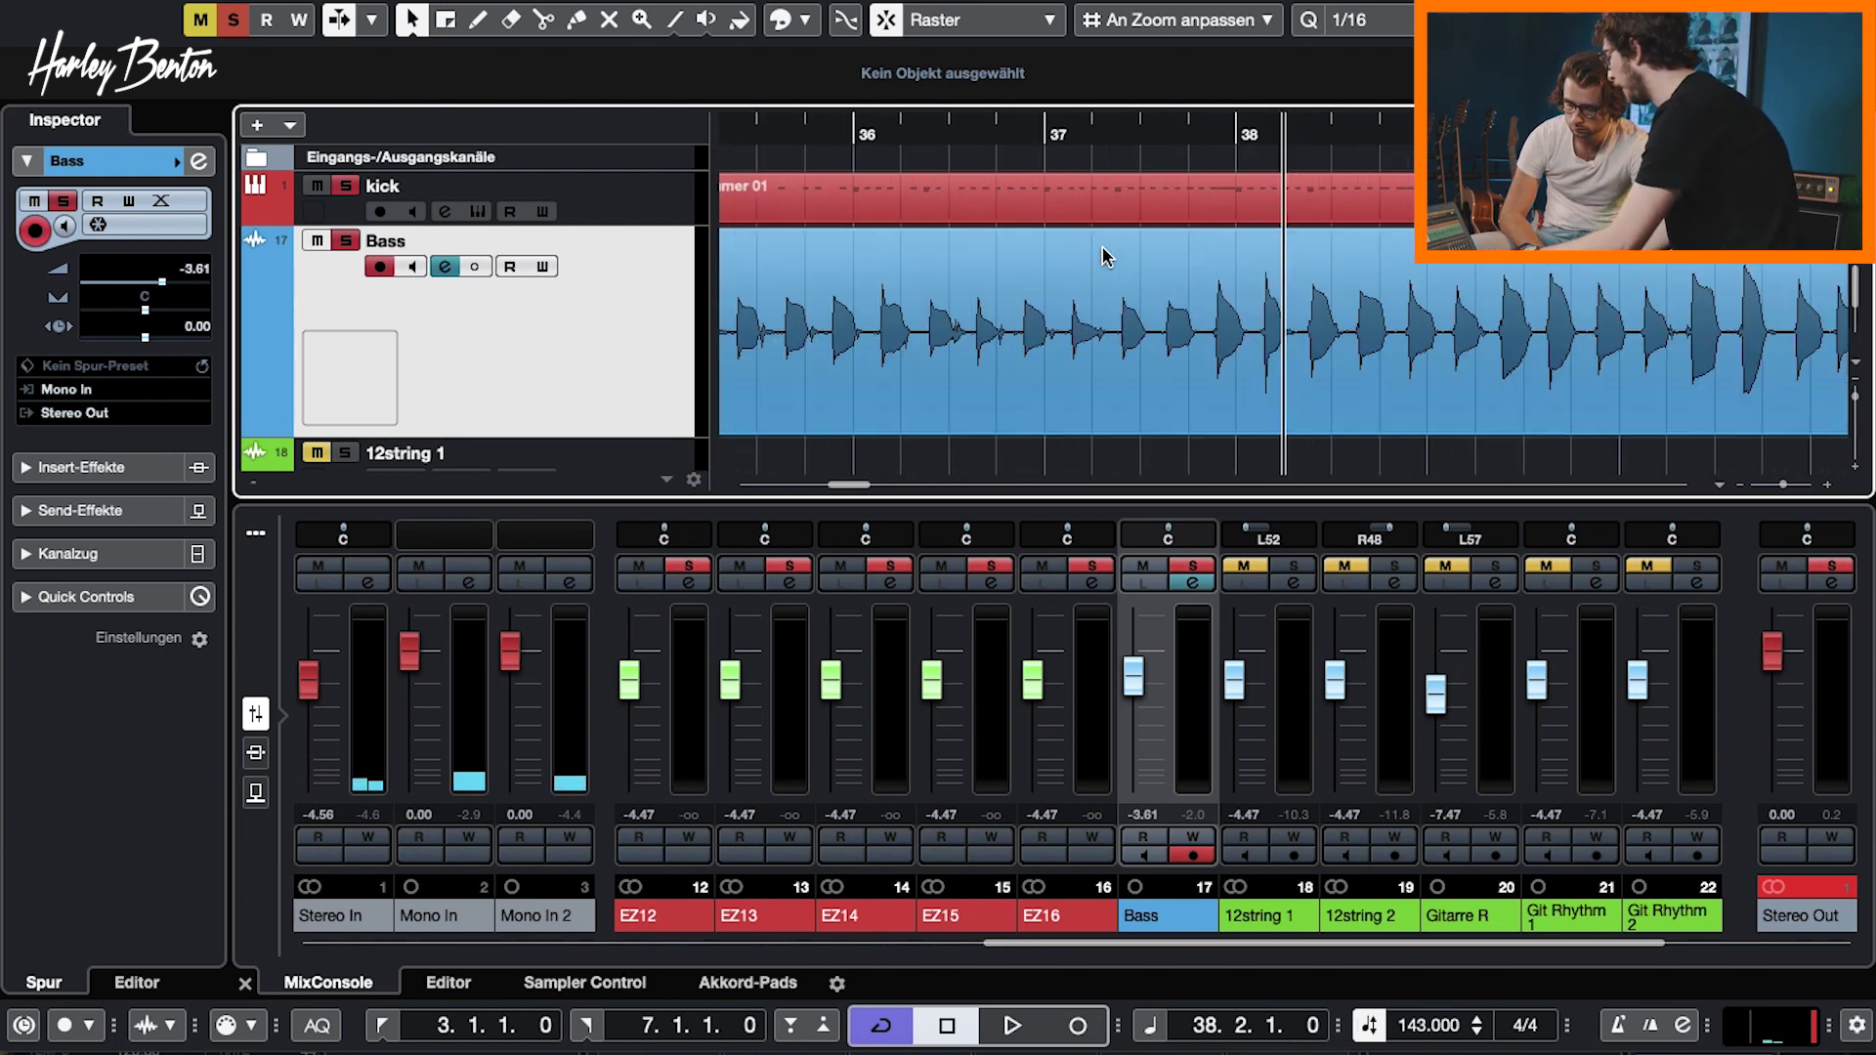
key(g)
key(g)
key(g)
key(g)
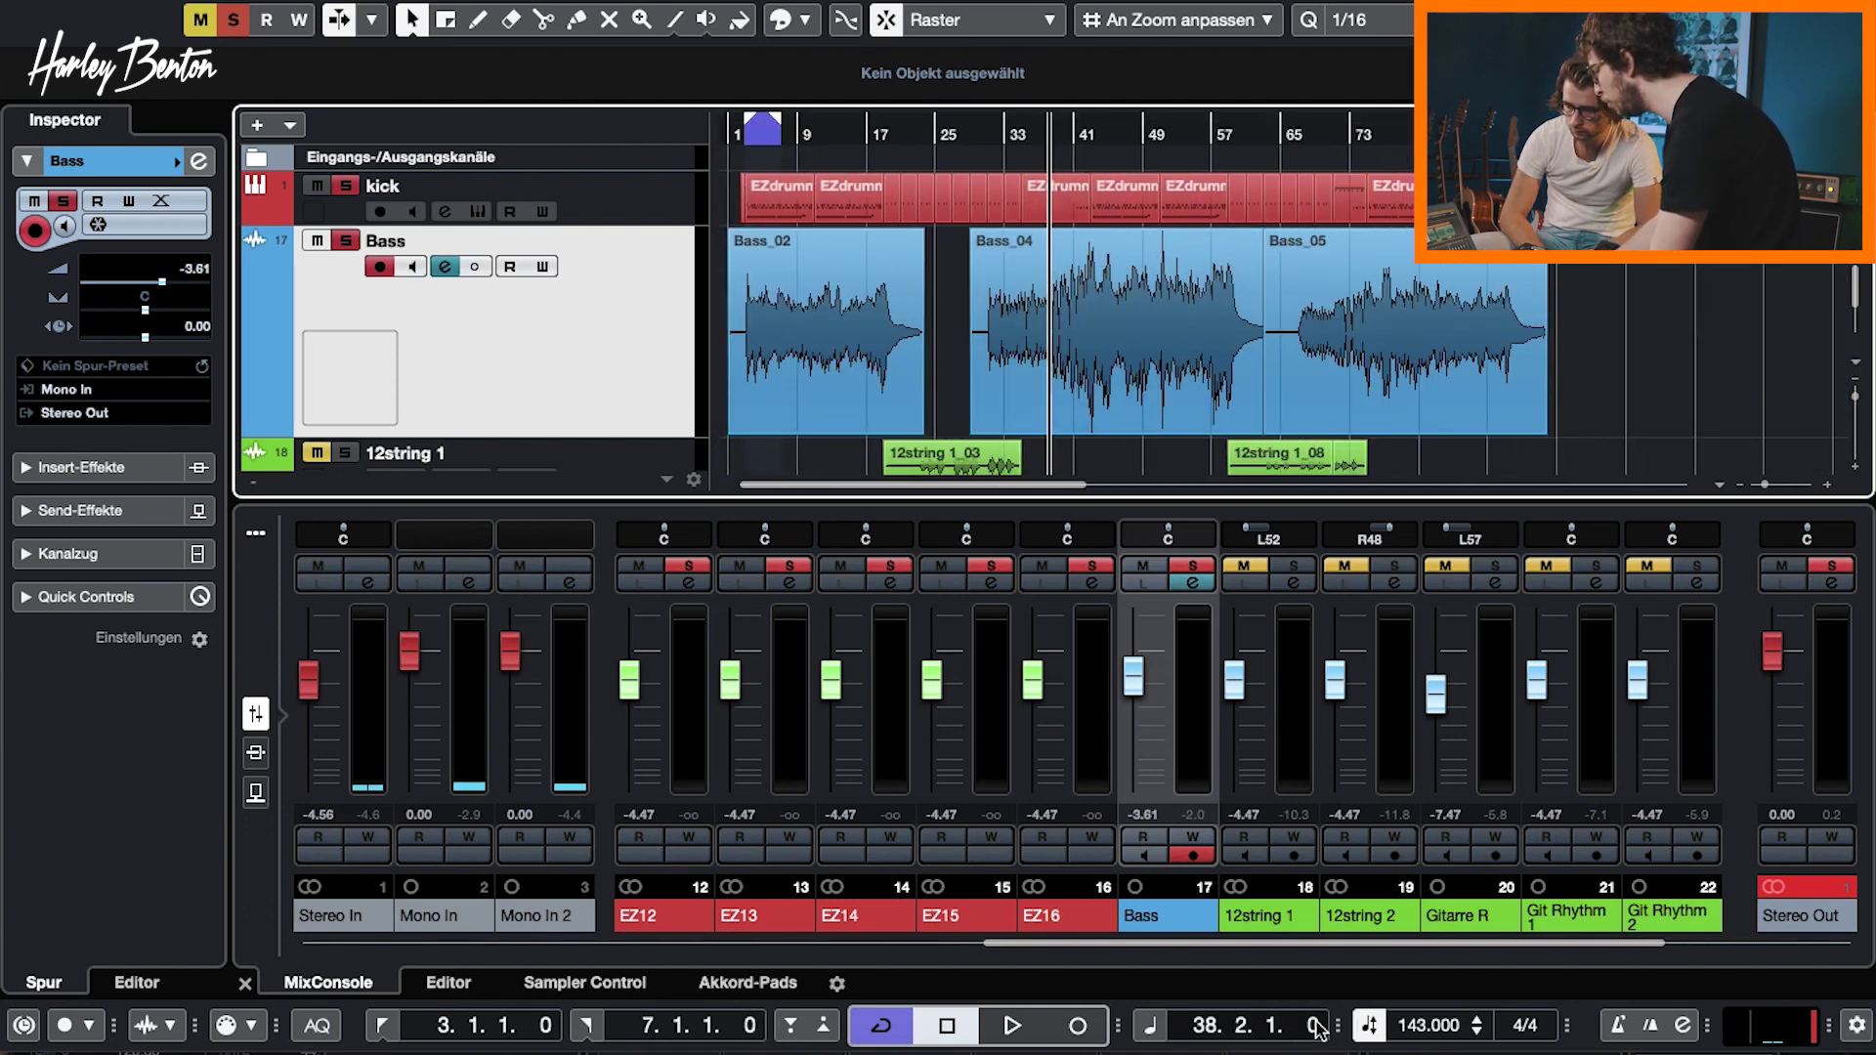
Load Distortion > DaTube into the Bass channel's first insert slot
click(1192, 583)
click(1192, 583)
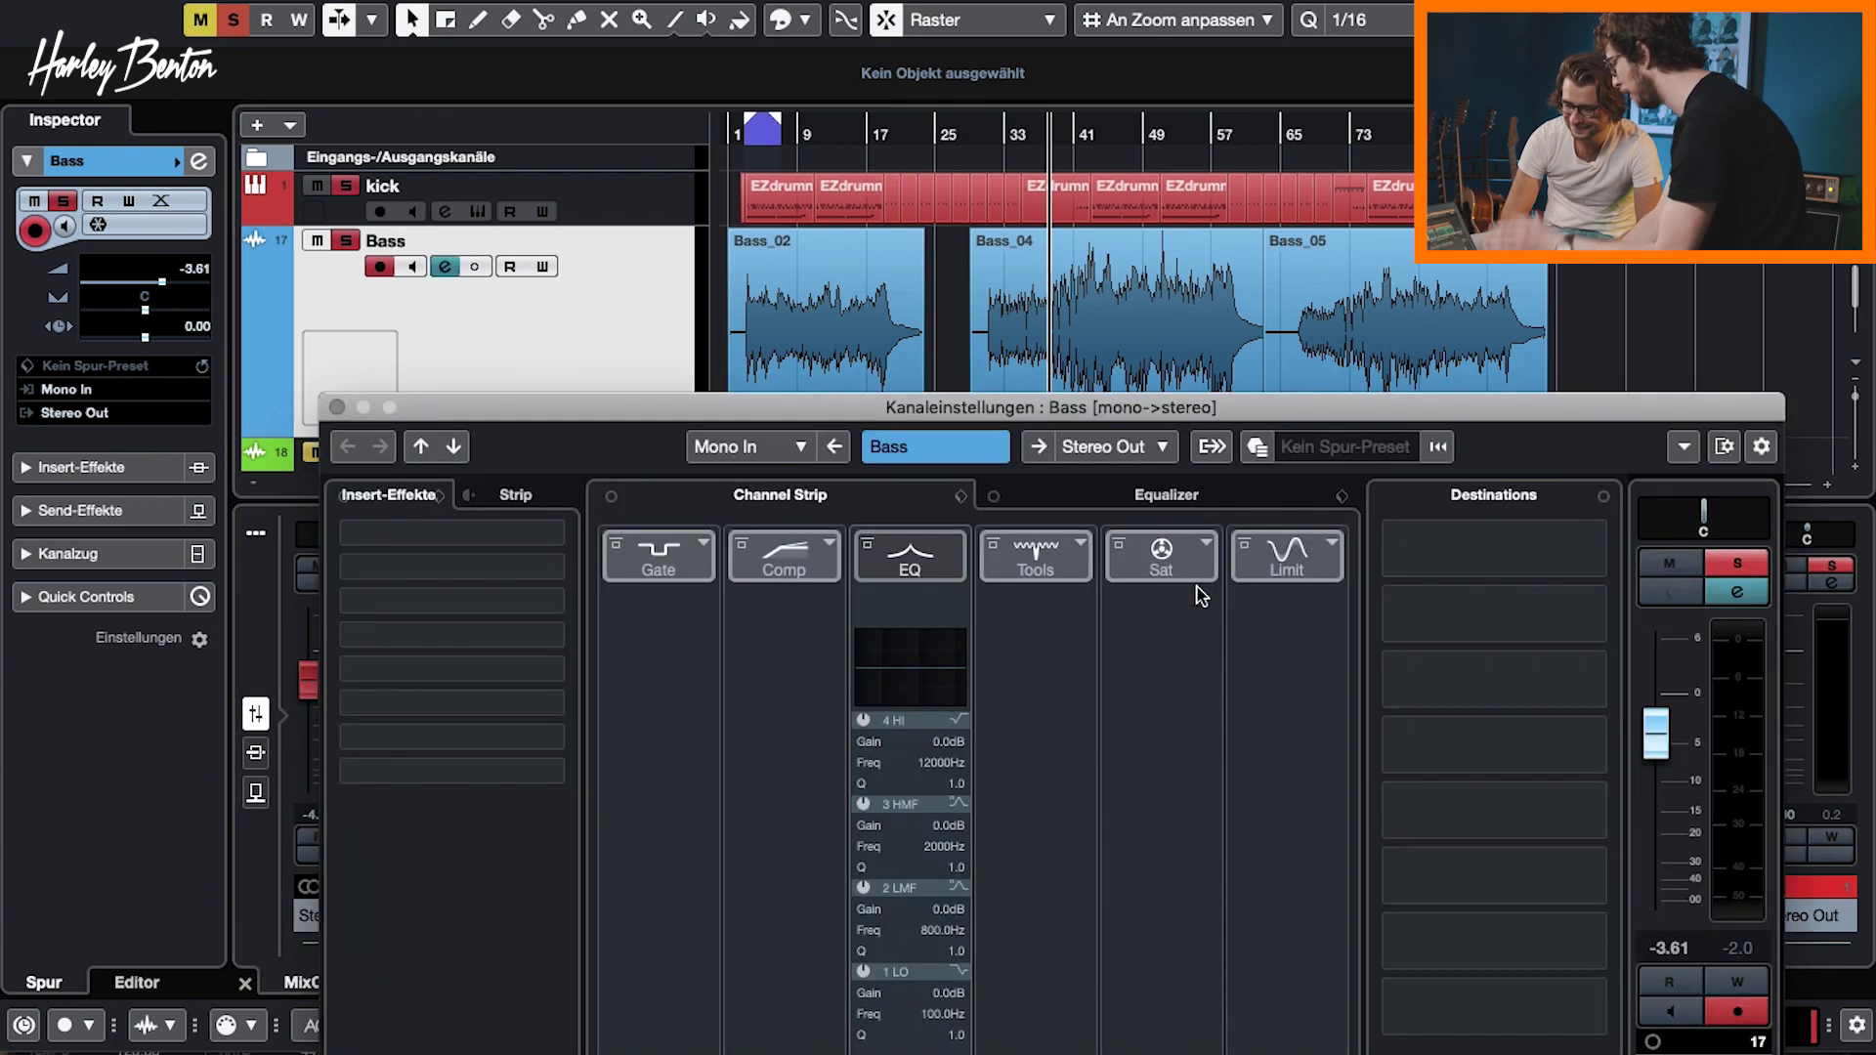
click(555, 536)
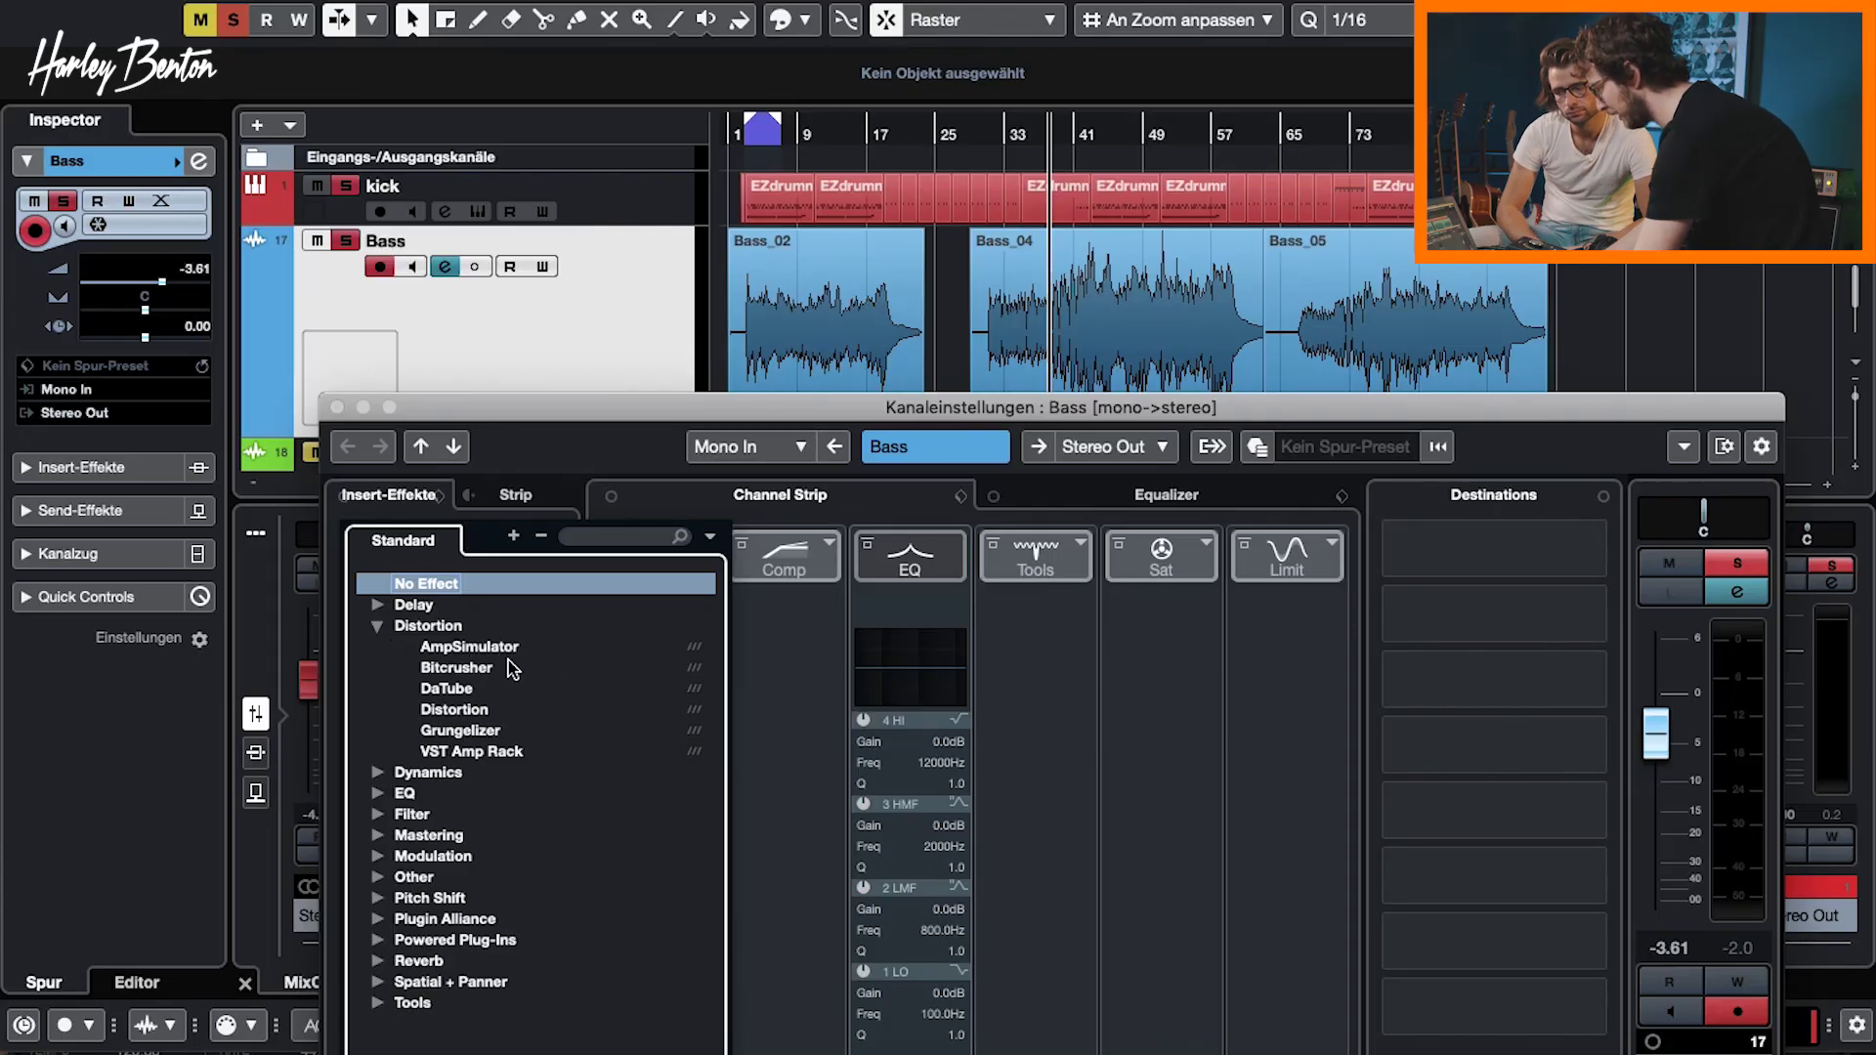
click(452, 689)
click(452, 692)
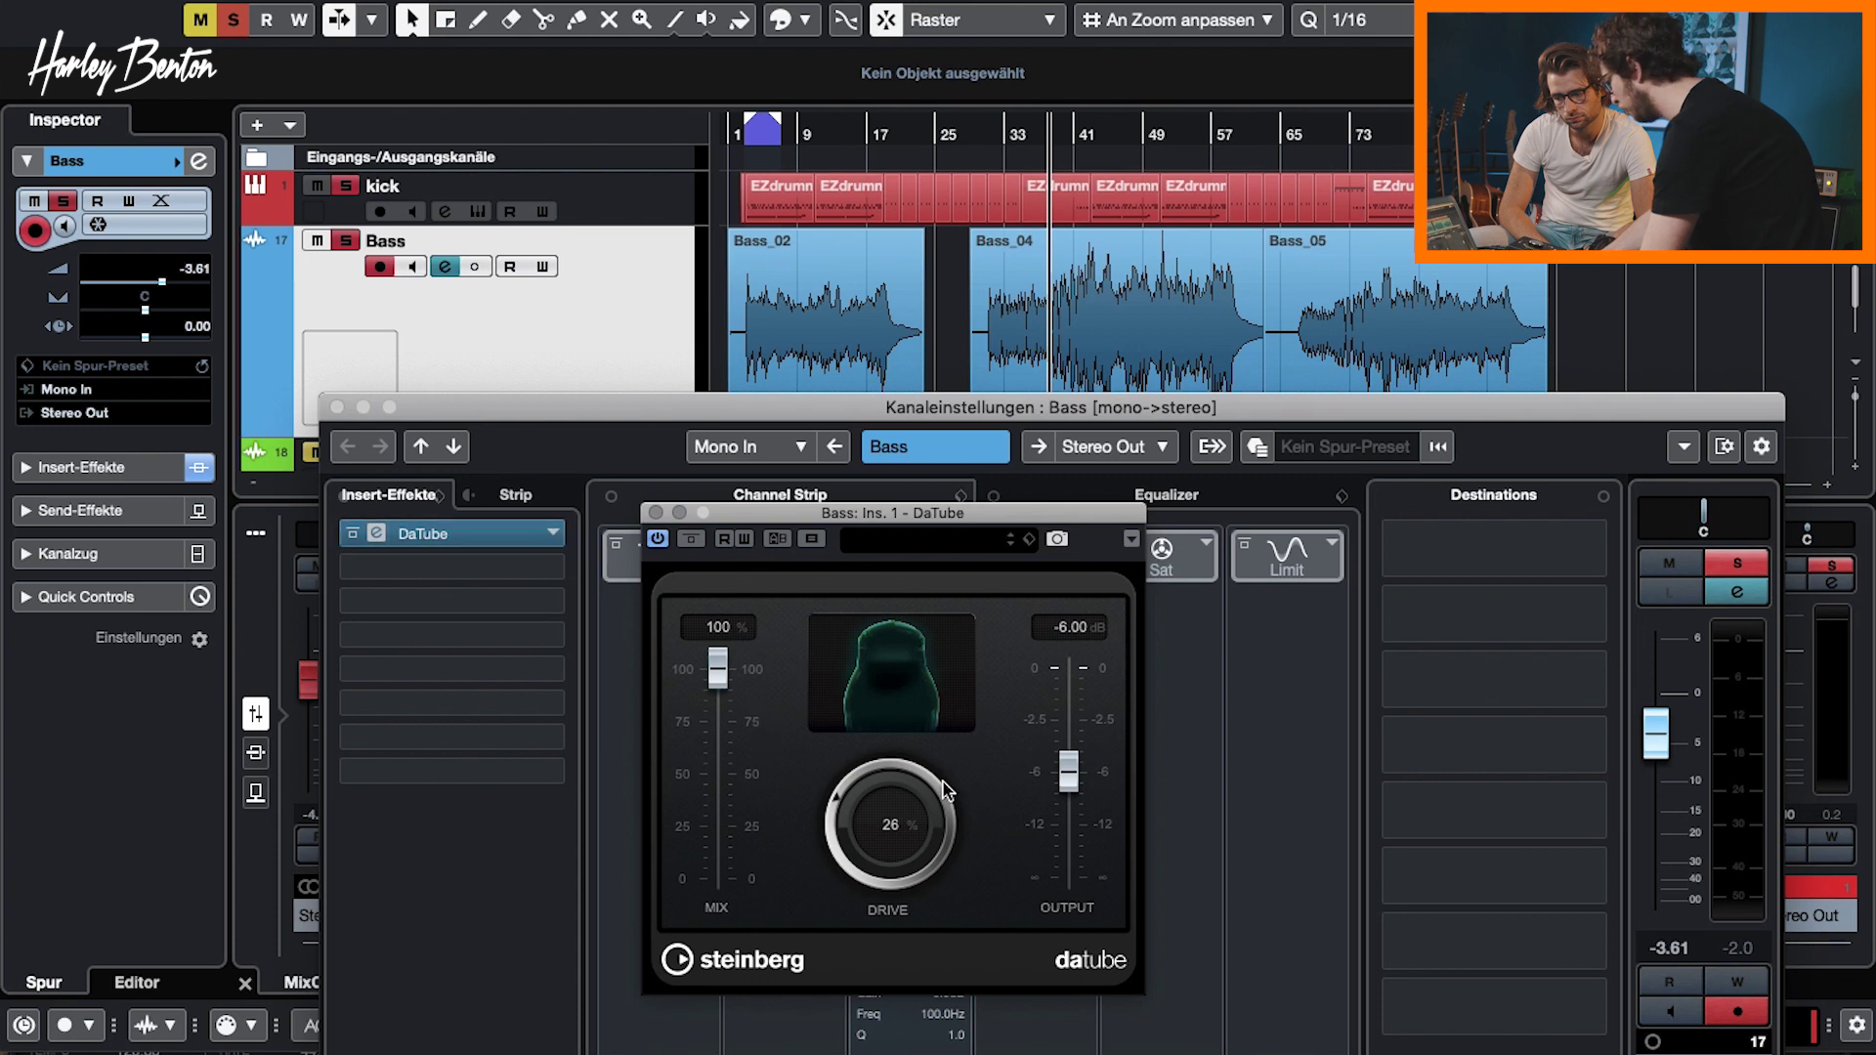
Play the song from near bar 1 and set DaTube's output to -5.17 dB
drag(905, 526, 933, 475)
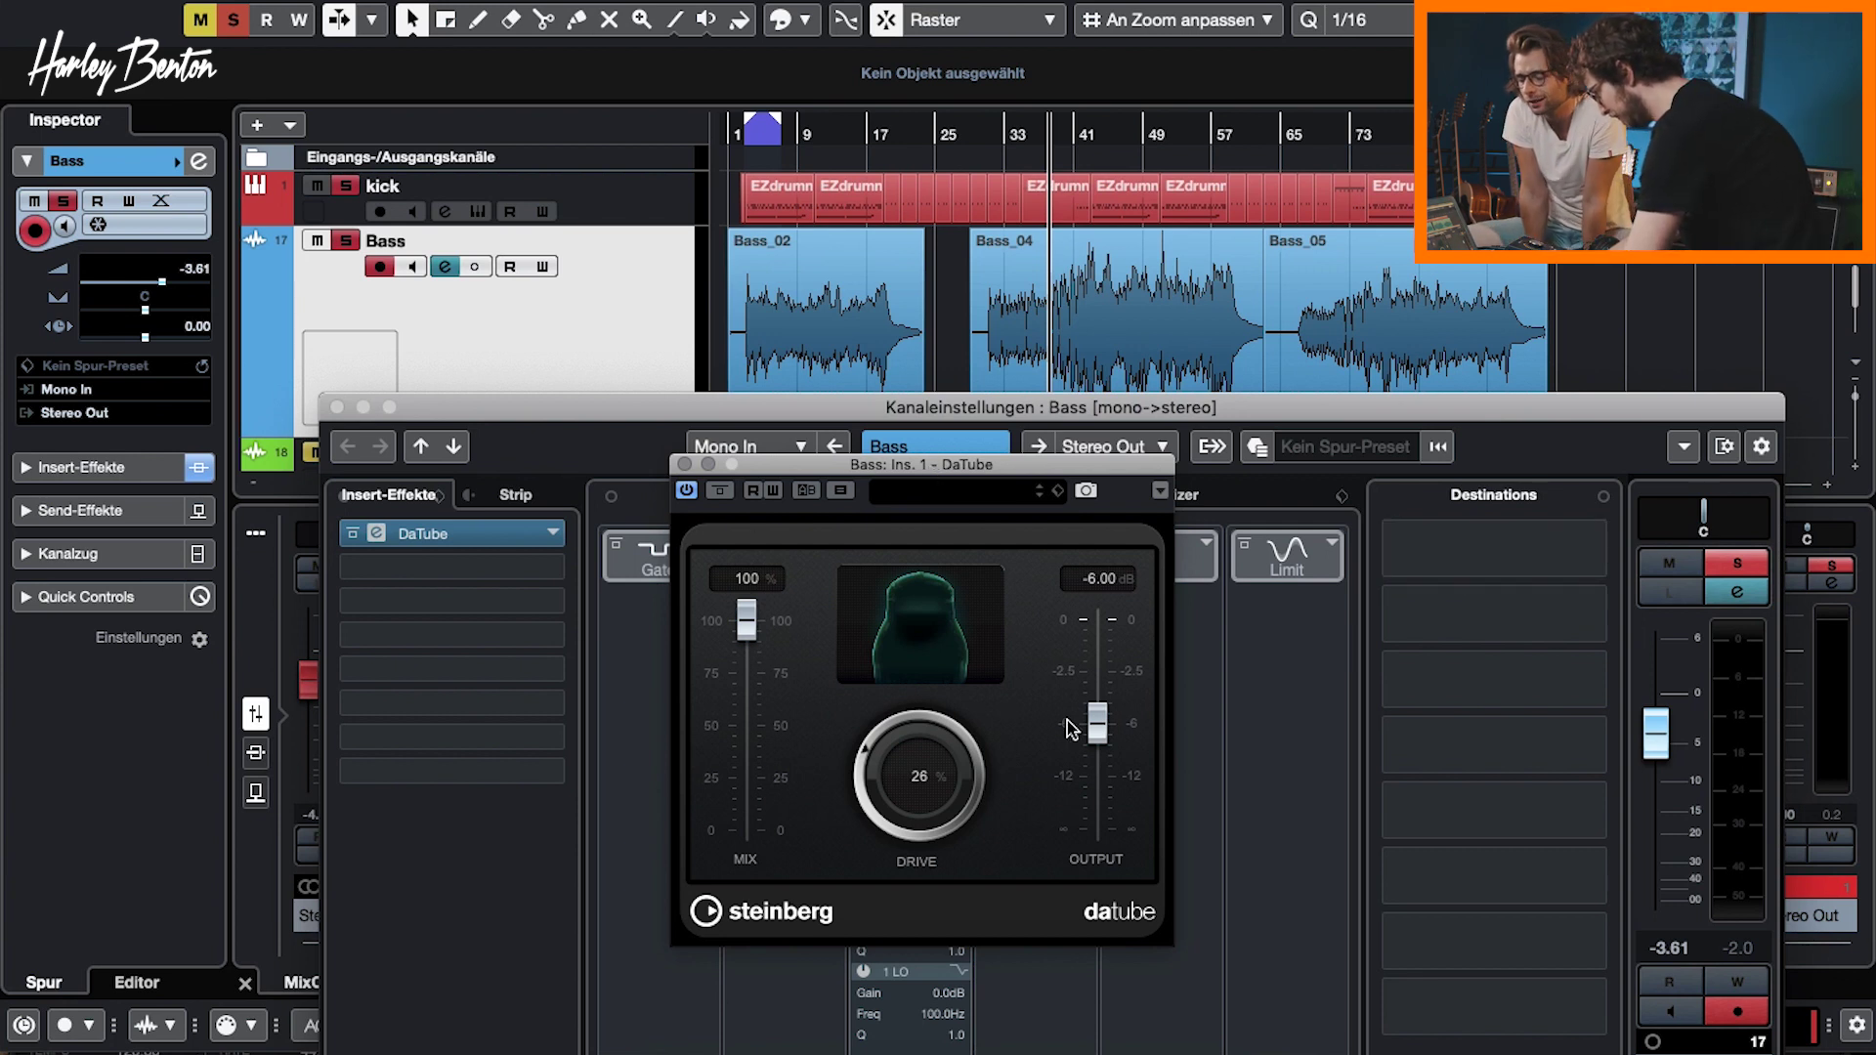
key(space)
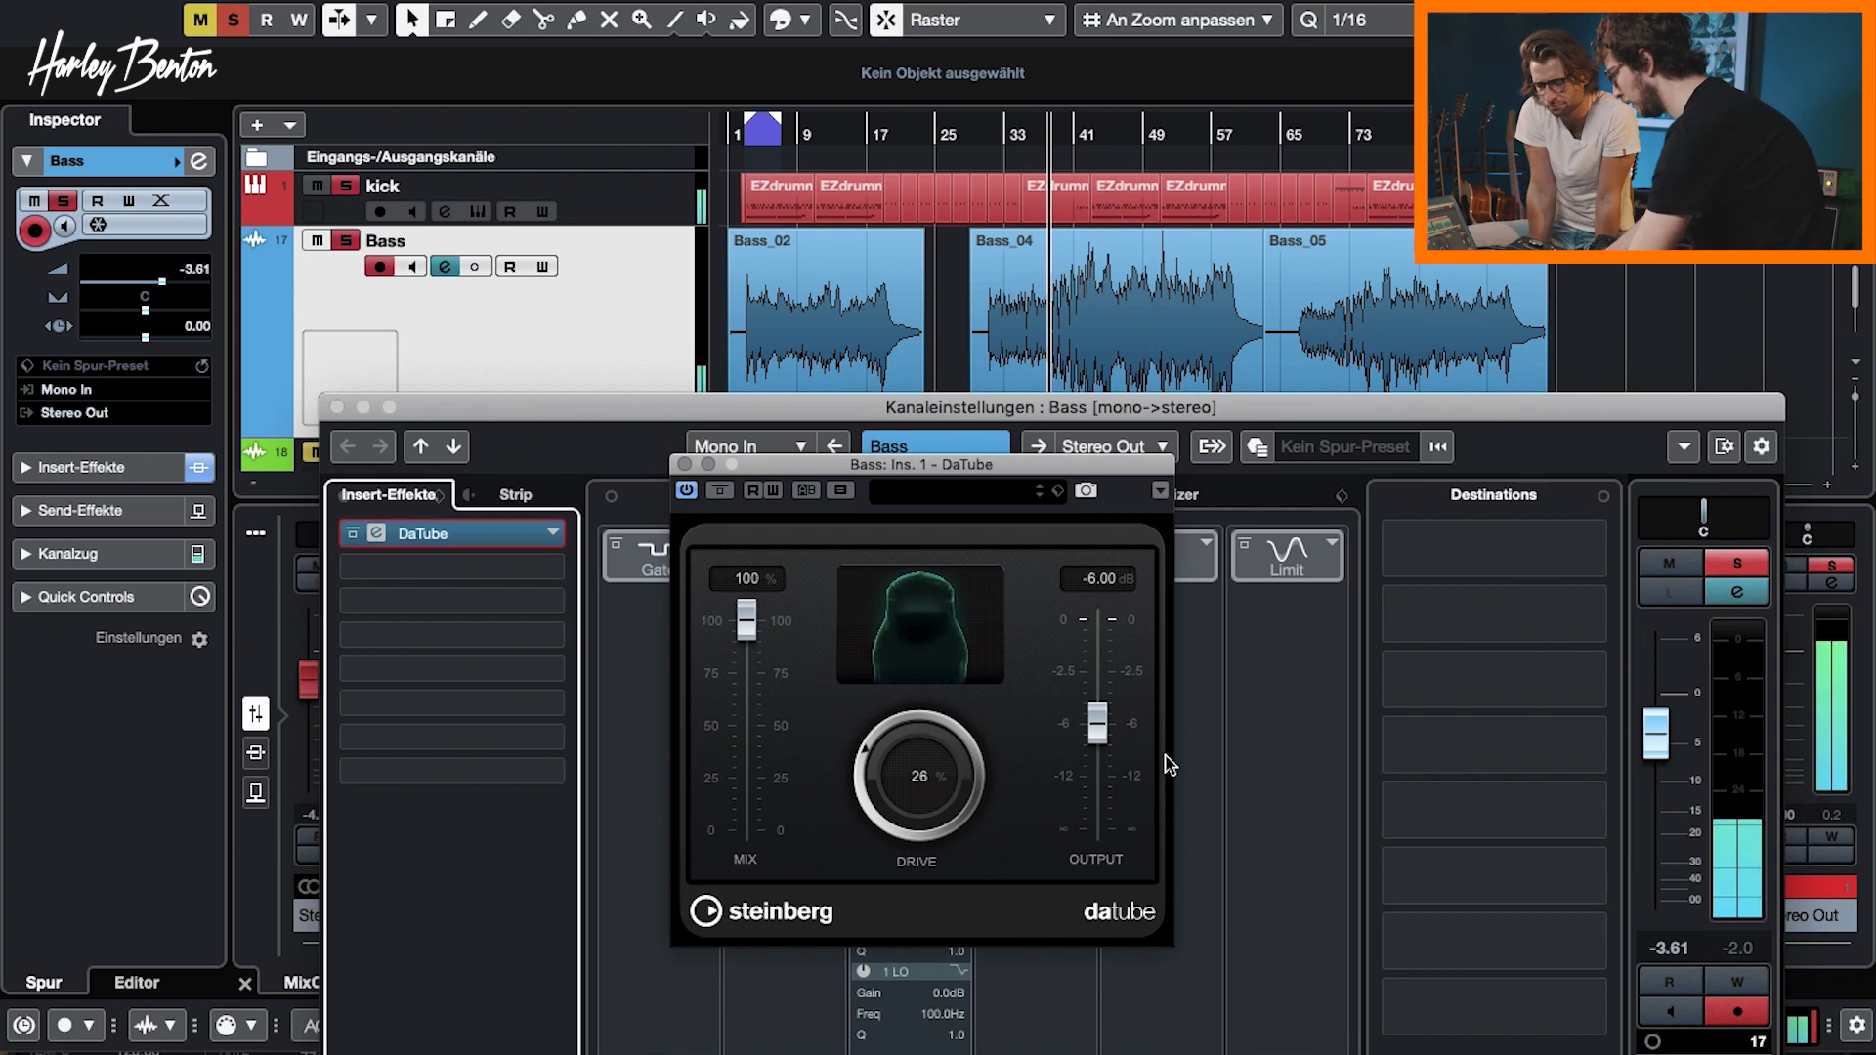
click(738, 132)
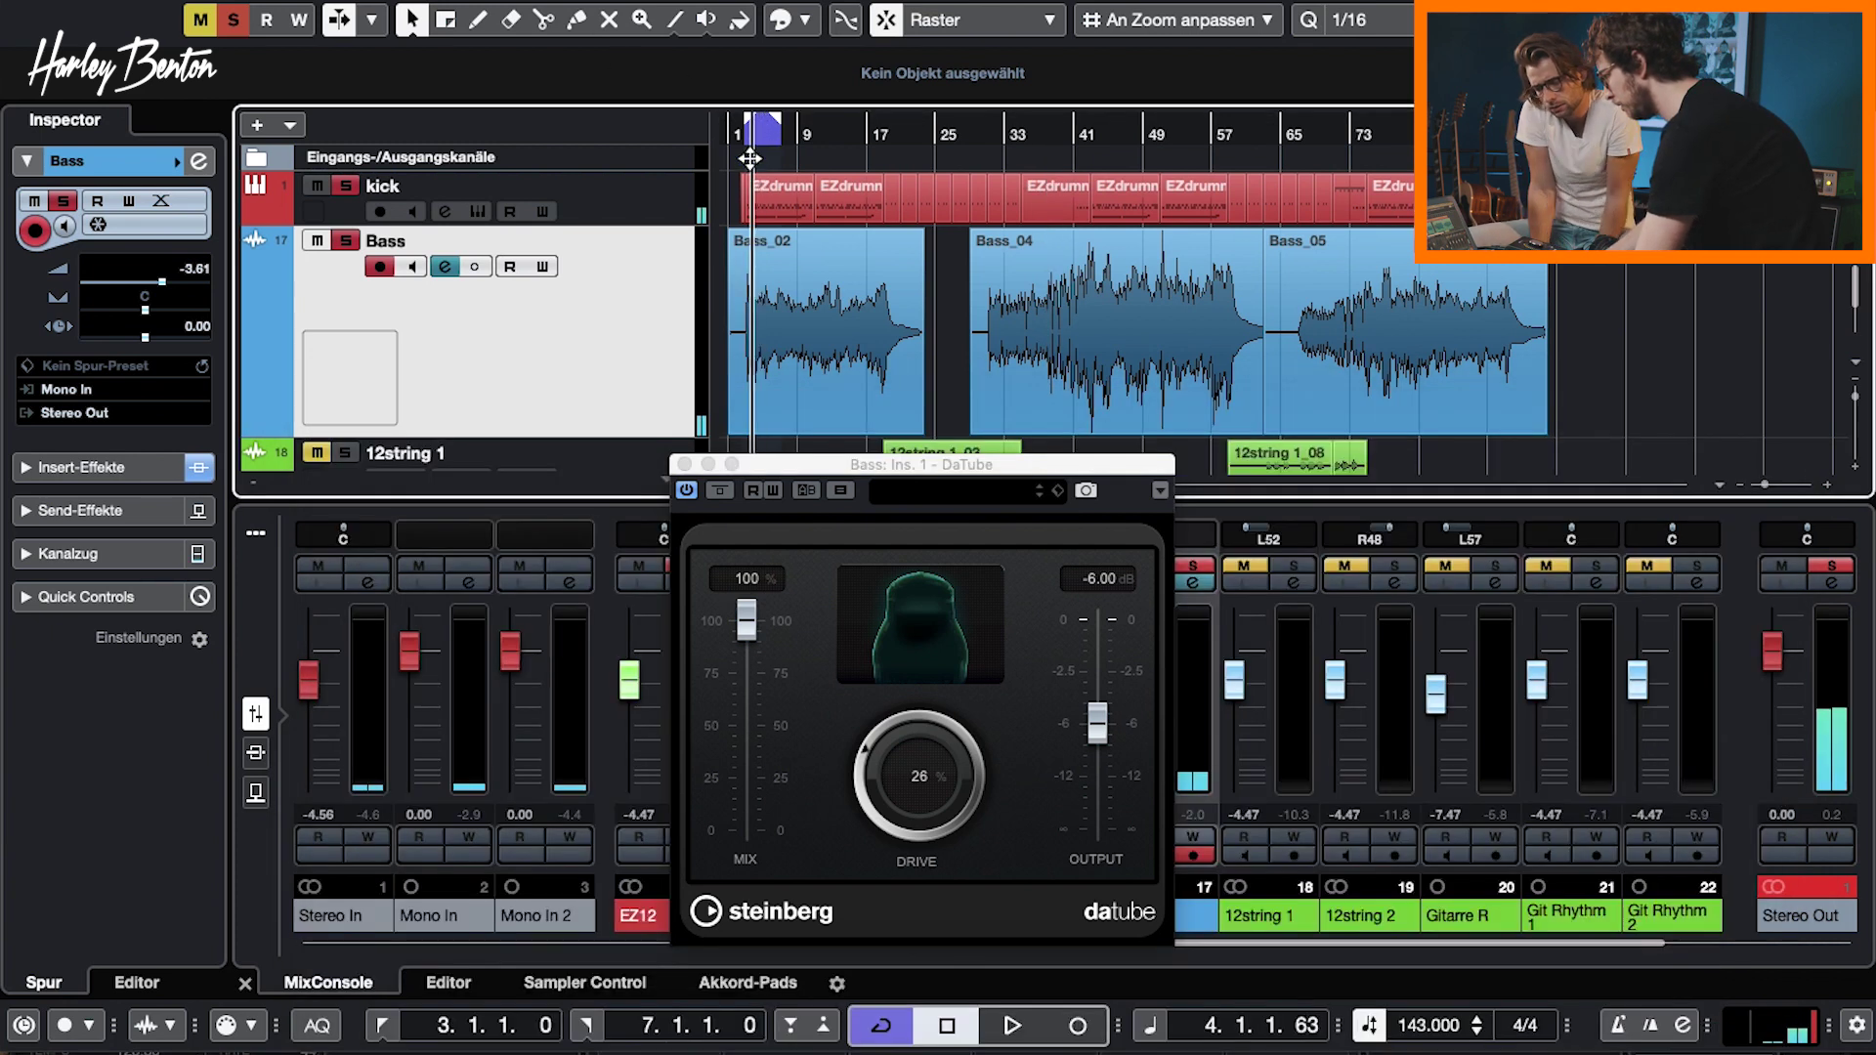
key(space)
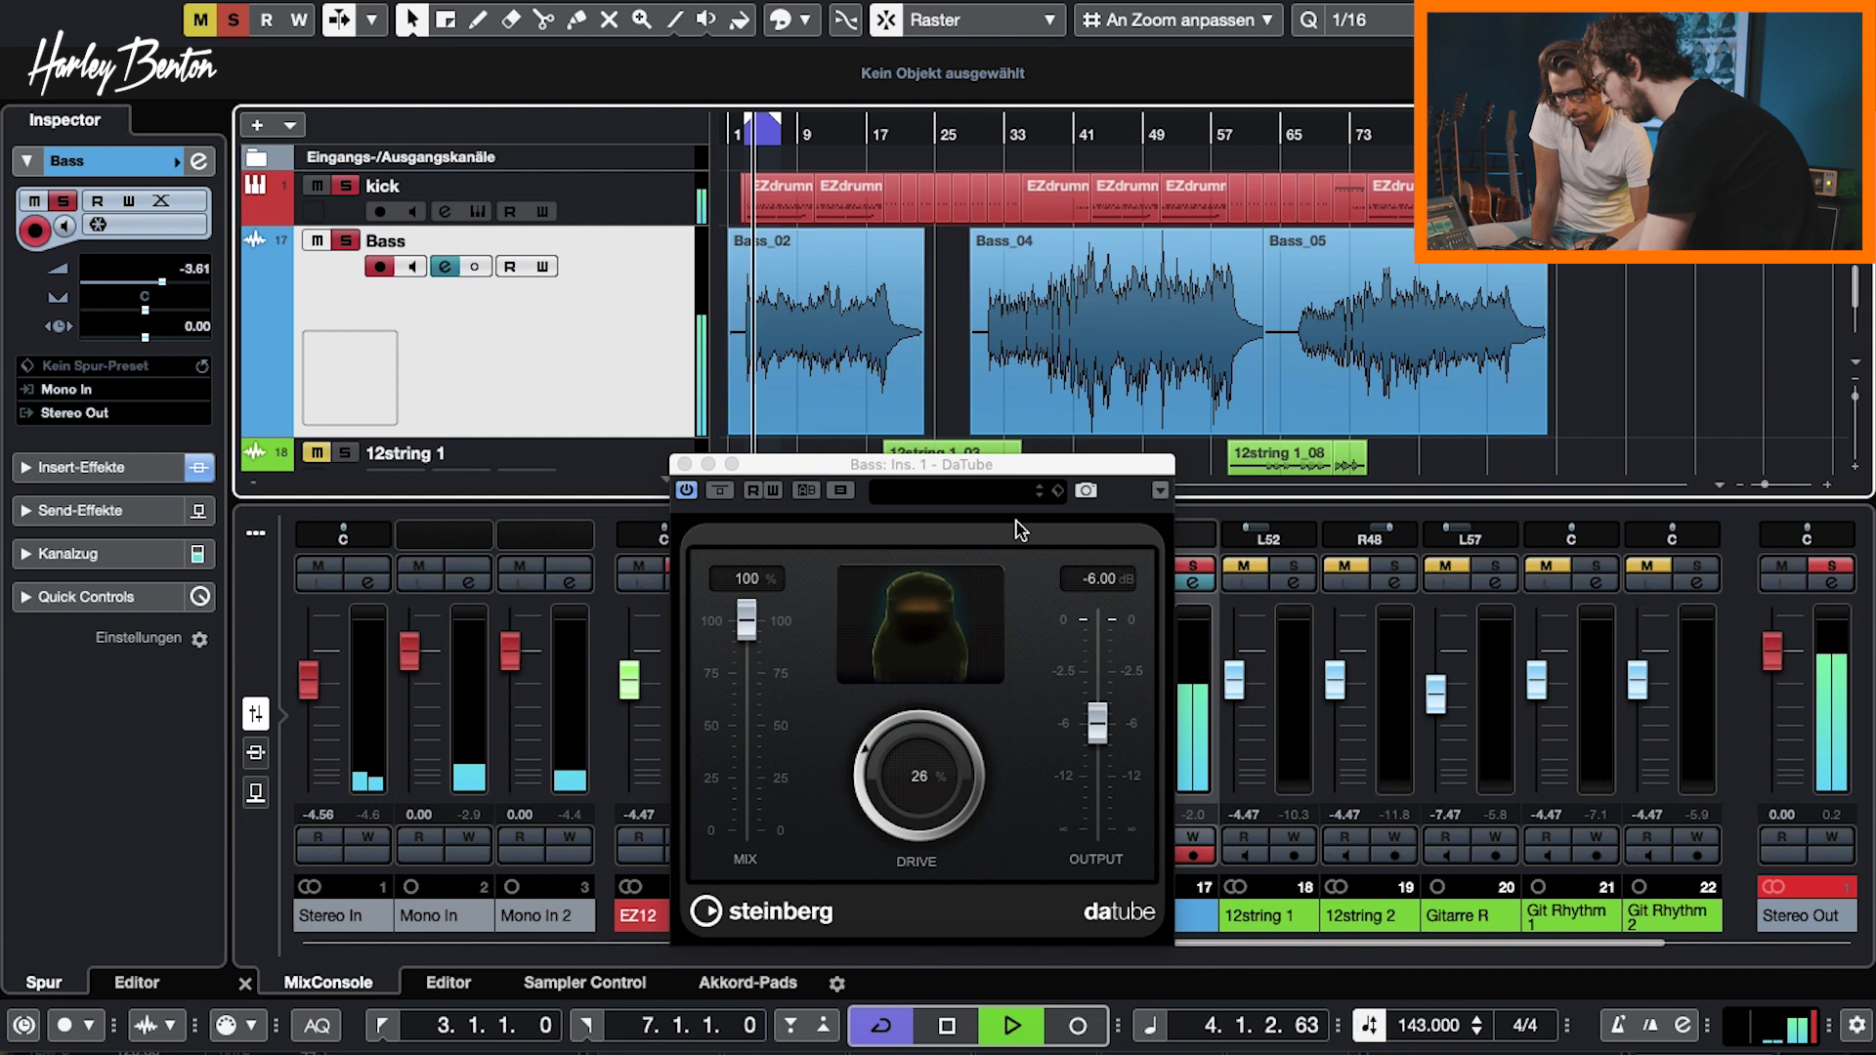
click(1107, 733)
mouse_move(1107, 732)
mouse_down()
mouse_move(1103, 712)
mouse_move(1098, 726)
mouse_up()
mouse_move(935, 785)
mouse_down()
mouse_move(933, 751)
mouse_move(929, 785)
mouse_up()
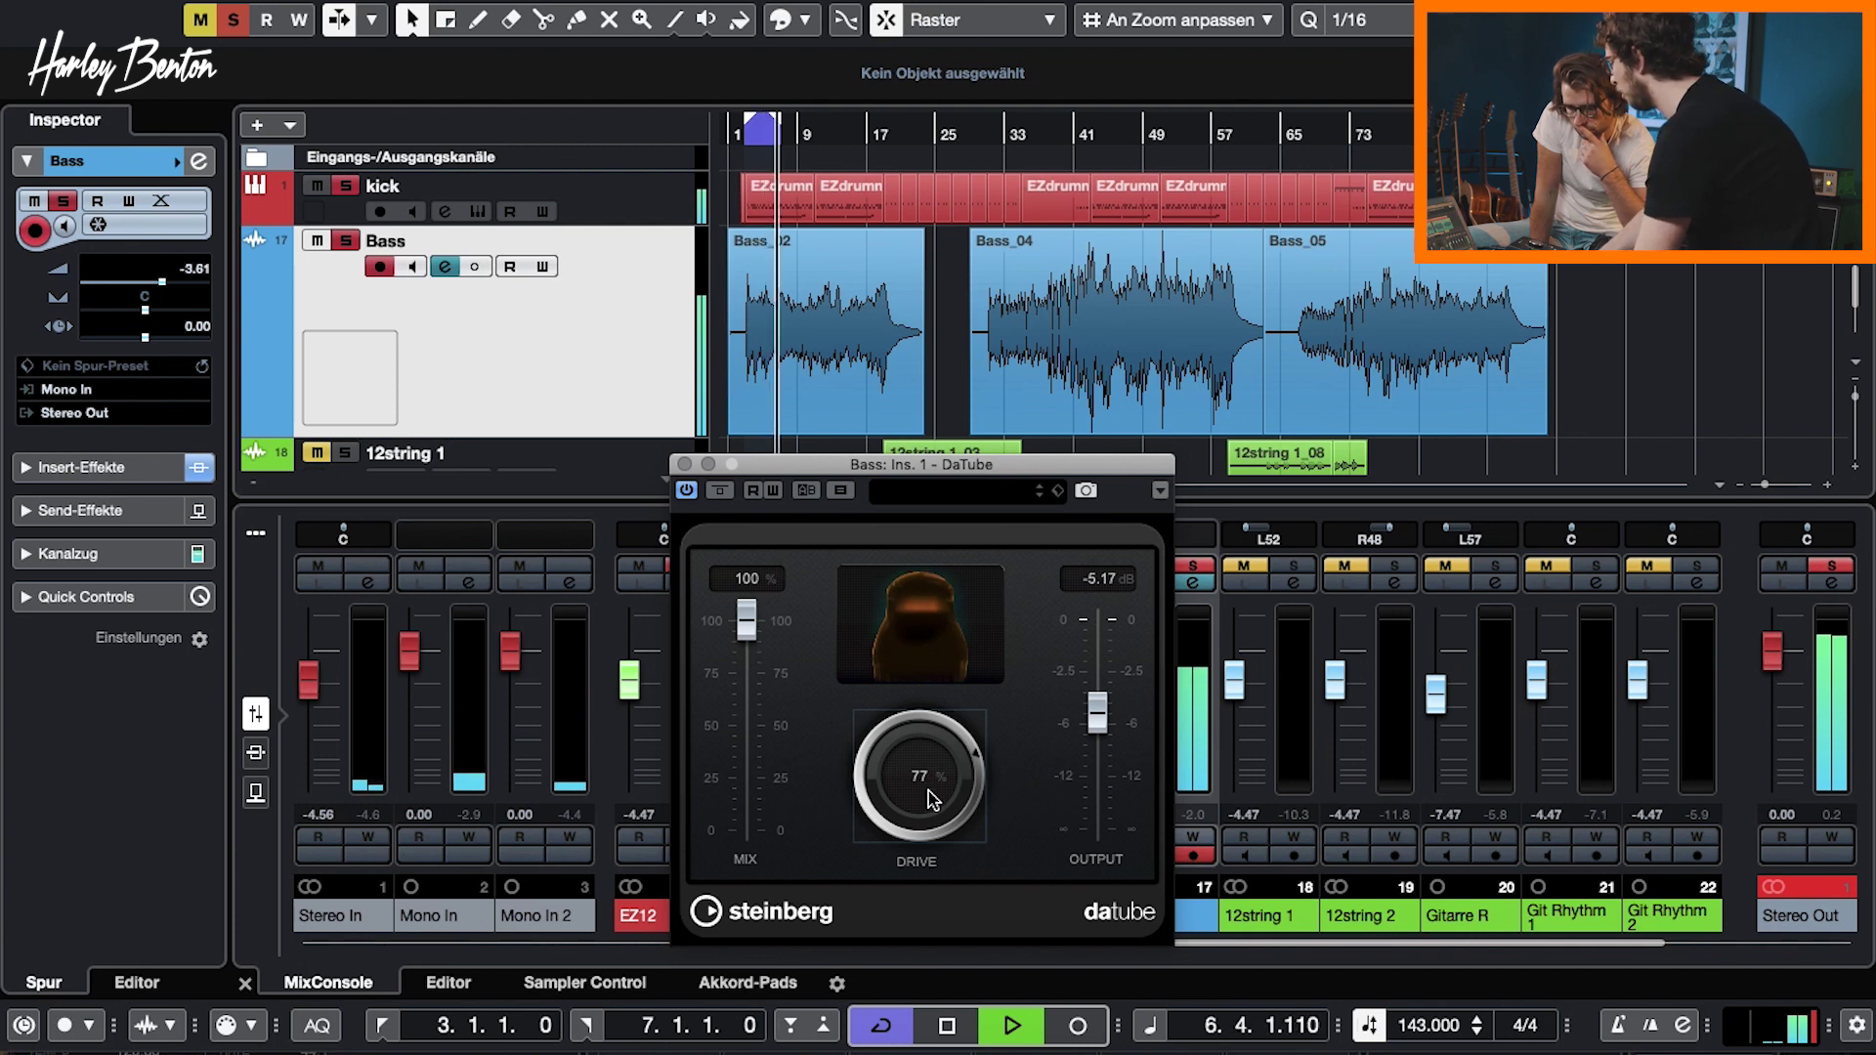
Toggle the Bass solo to compare, settle DaTube's drive at 72%, and restart playback
drag(1150, 468, 1087, 463)
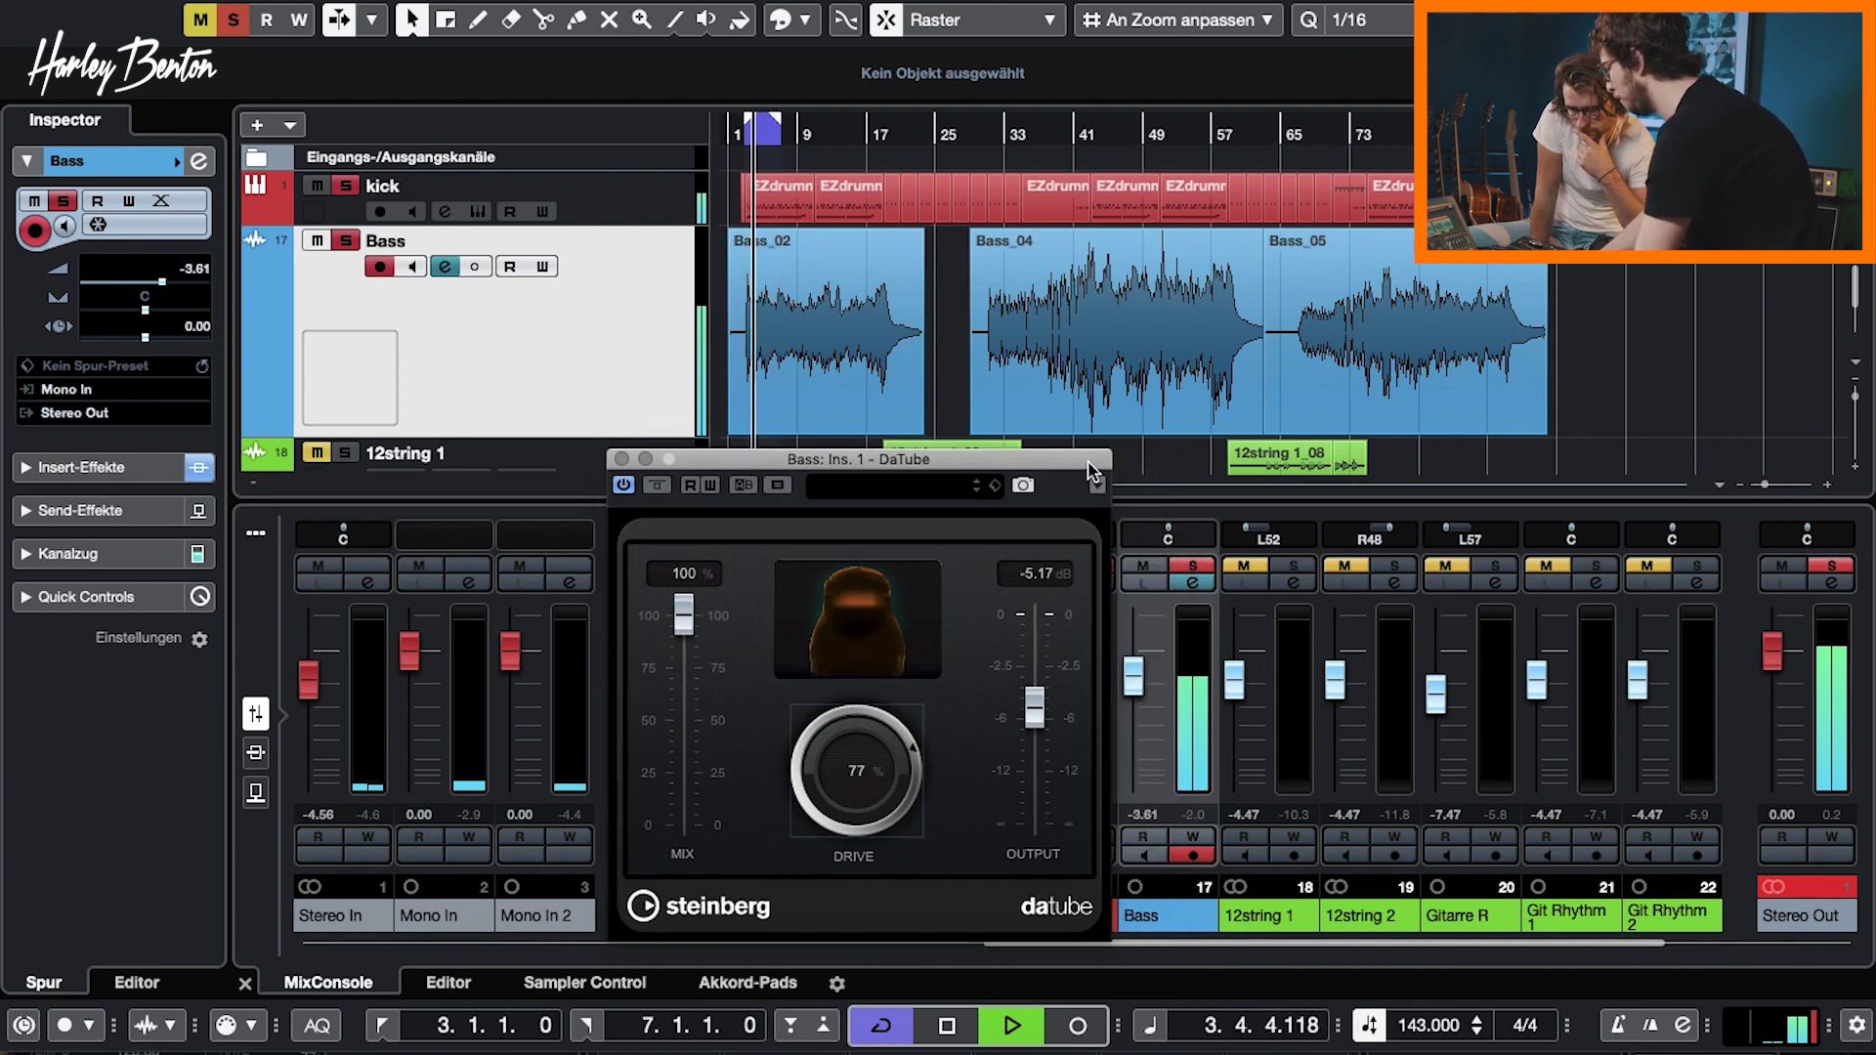
click(1194, 570)
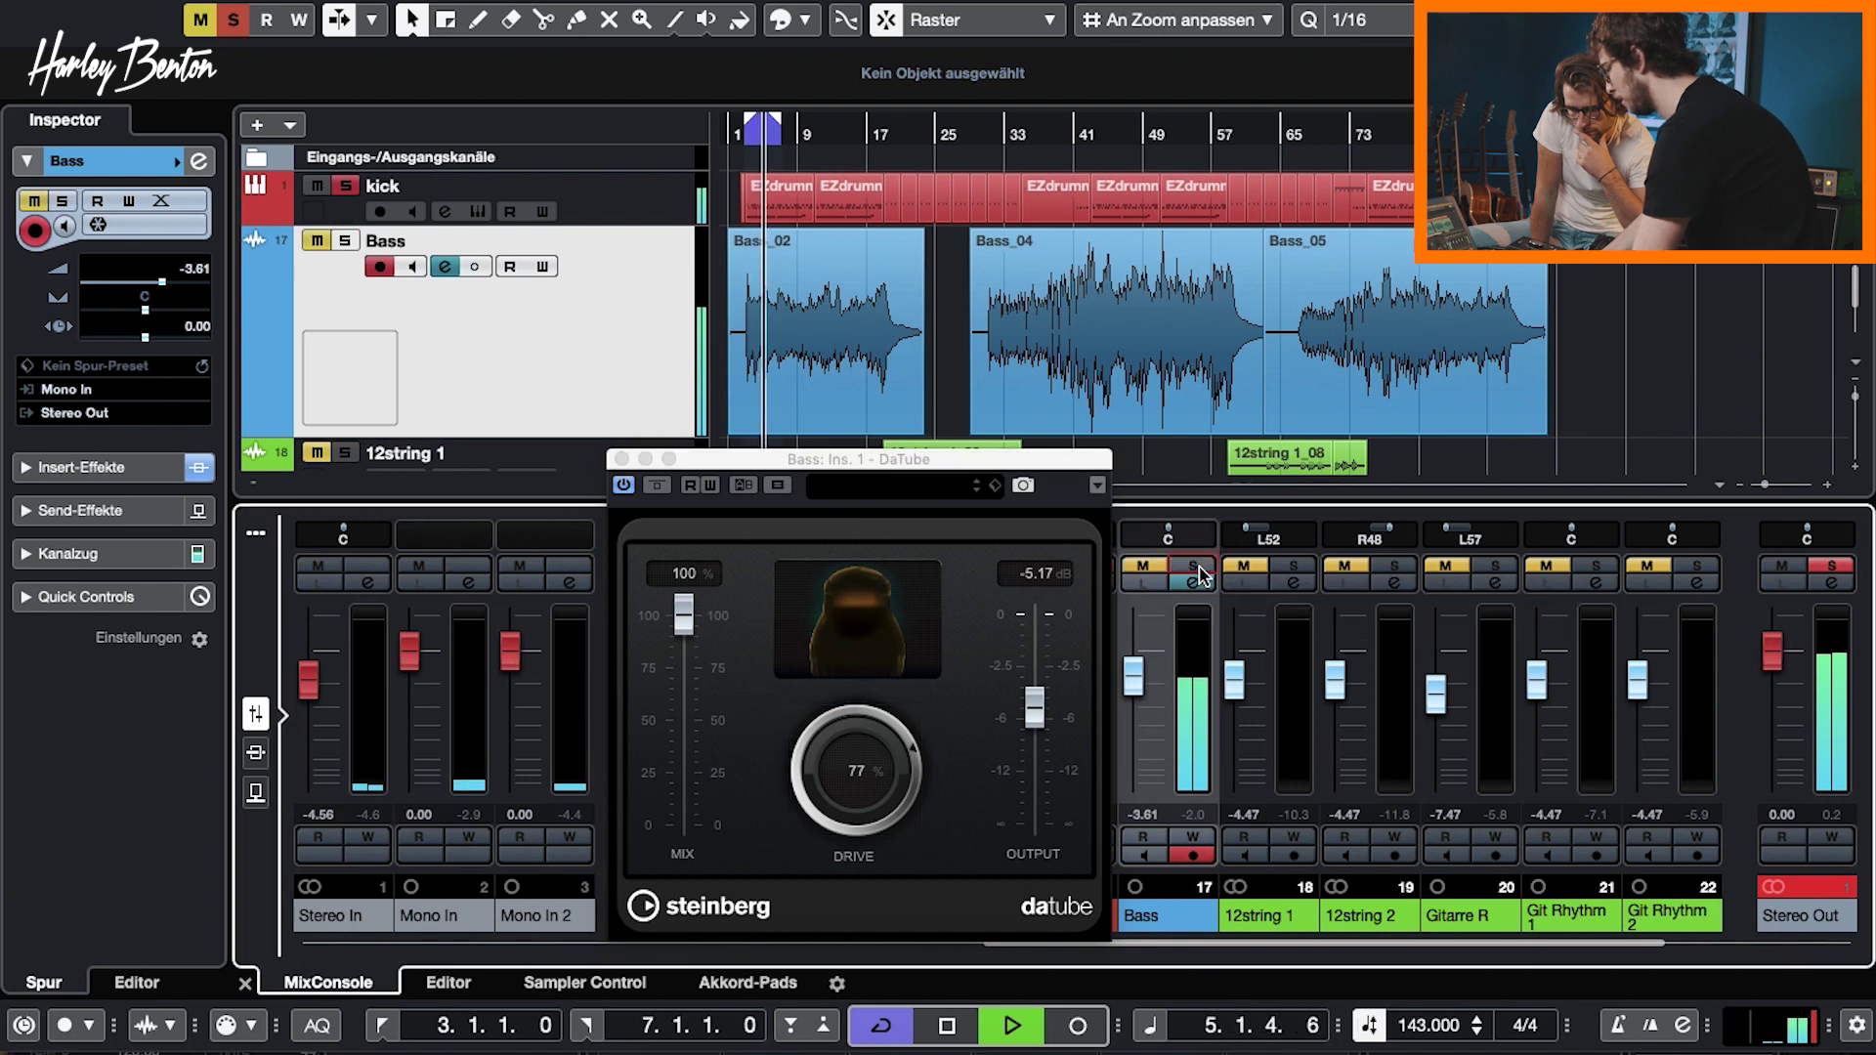
click(1196, 570)
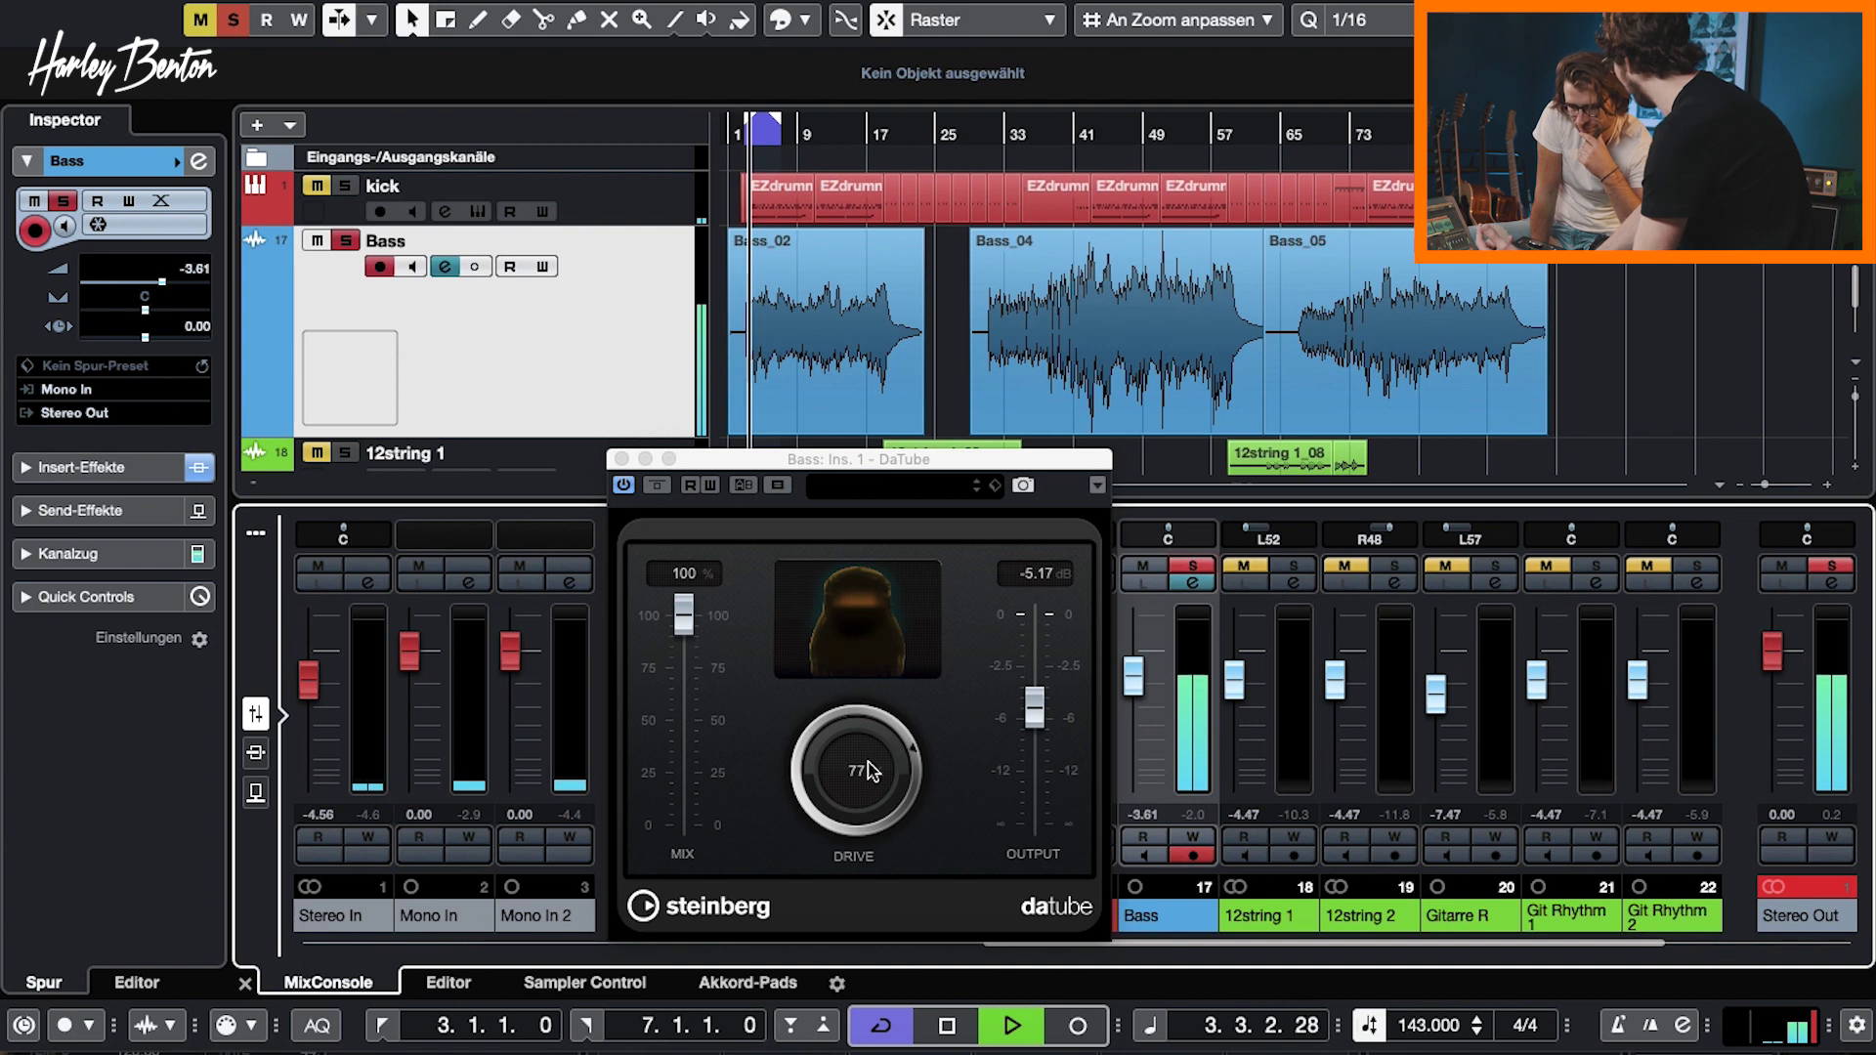
mouse_move(868, 771)
mouse_down()
mouse_move(873, 824)
mouse_move(867, 782)
mouse_up()
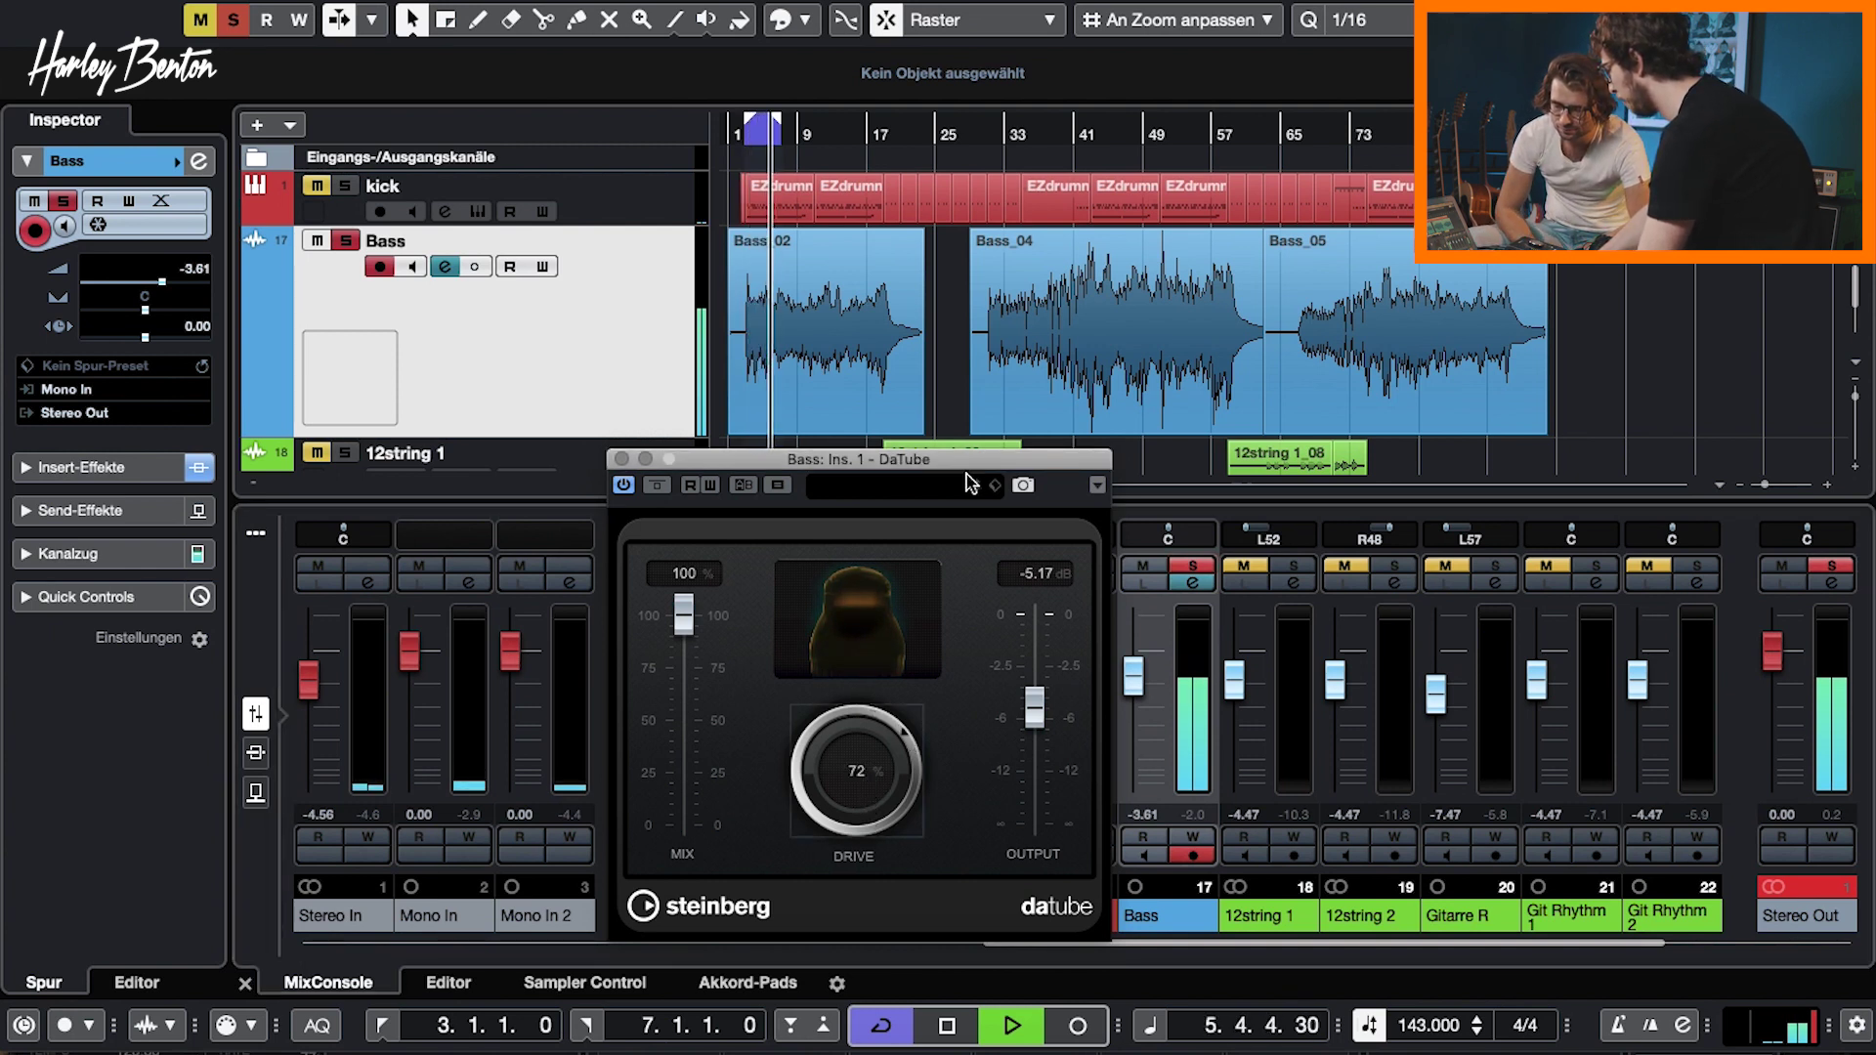
drag(961, 470, 783, 342)
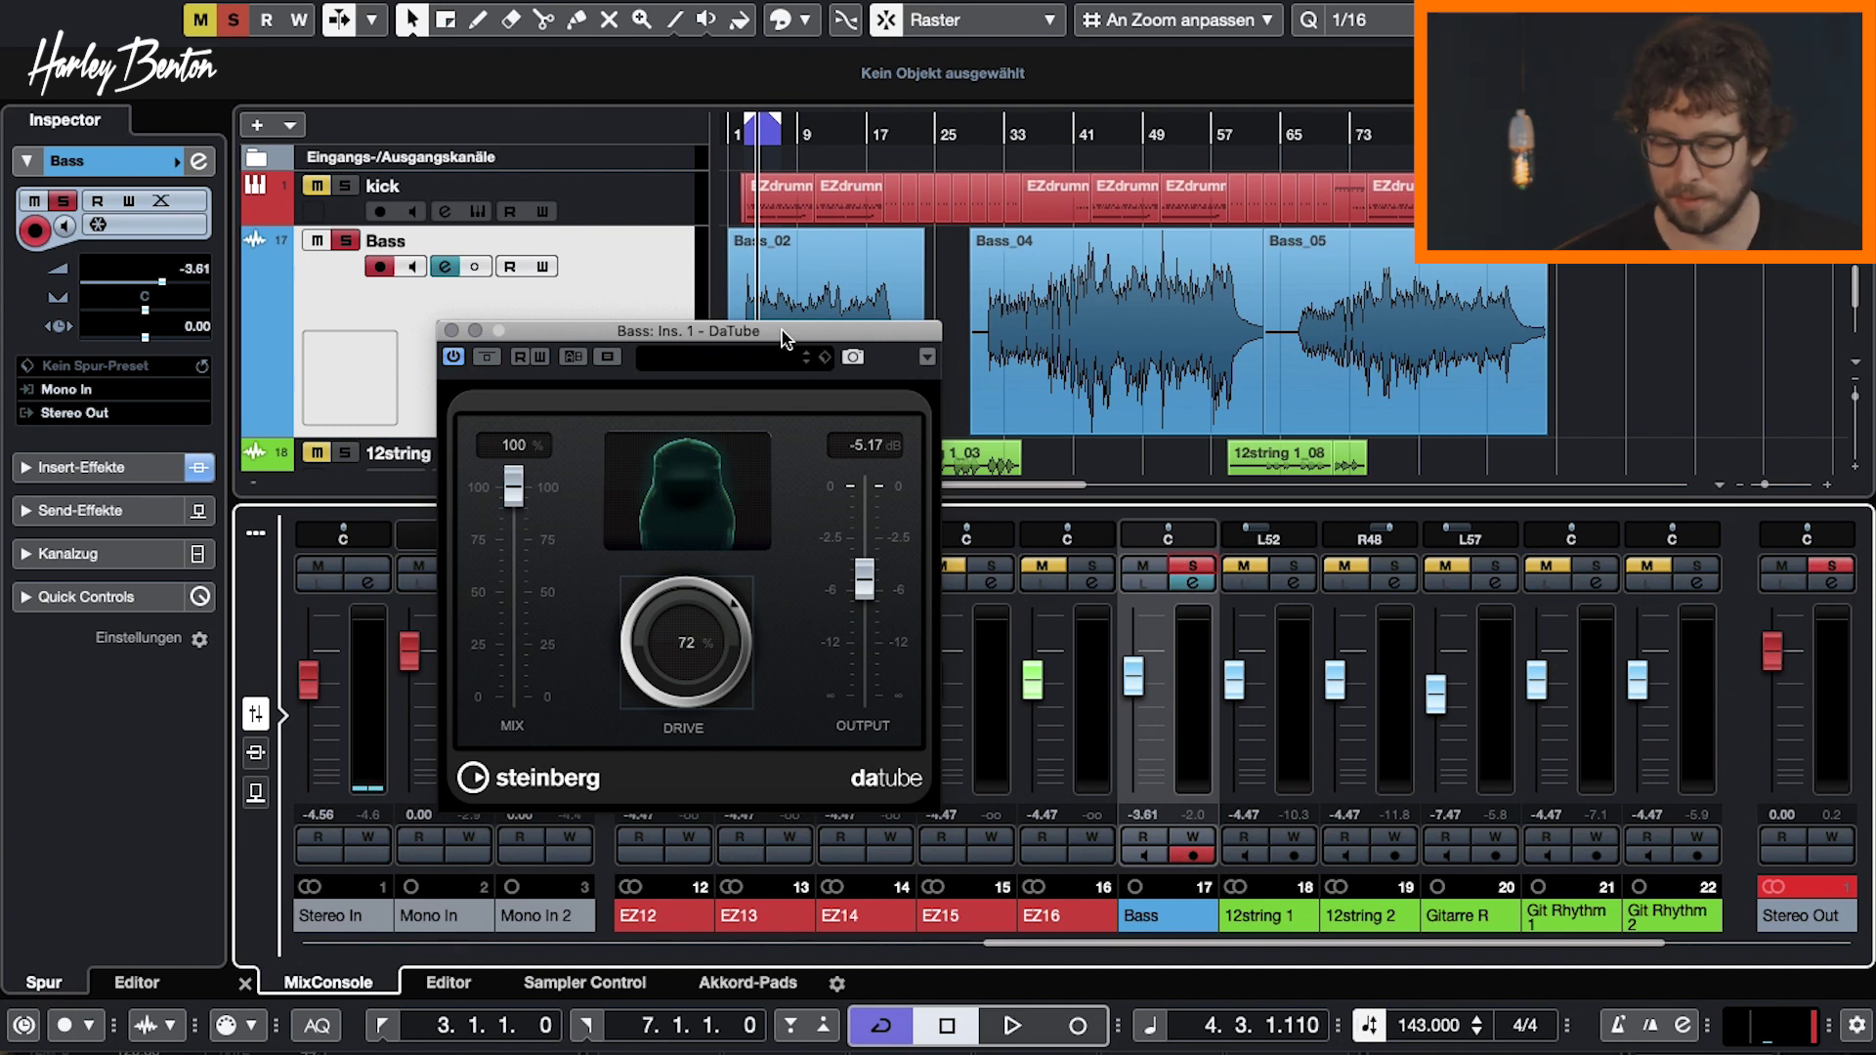
drag(781, 337, 1299, 269)
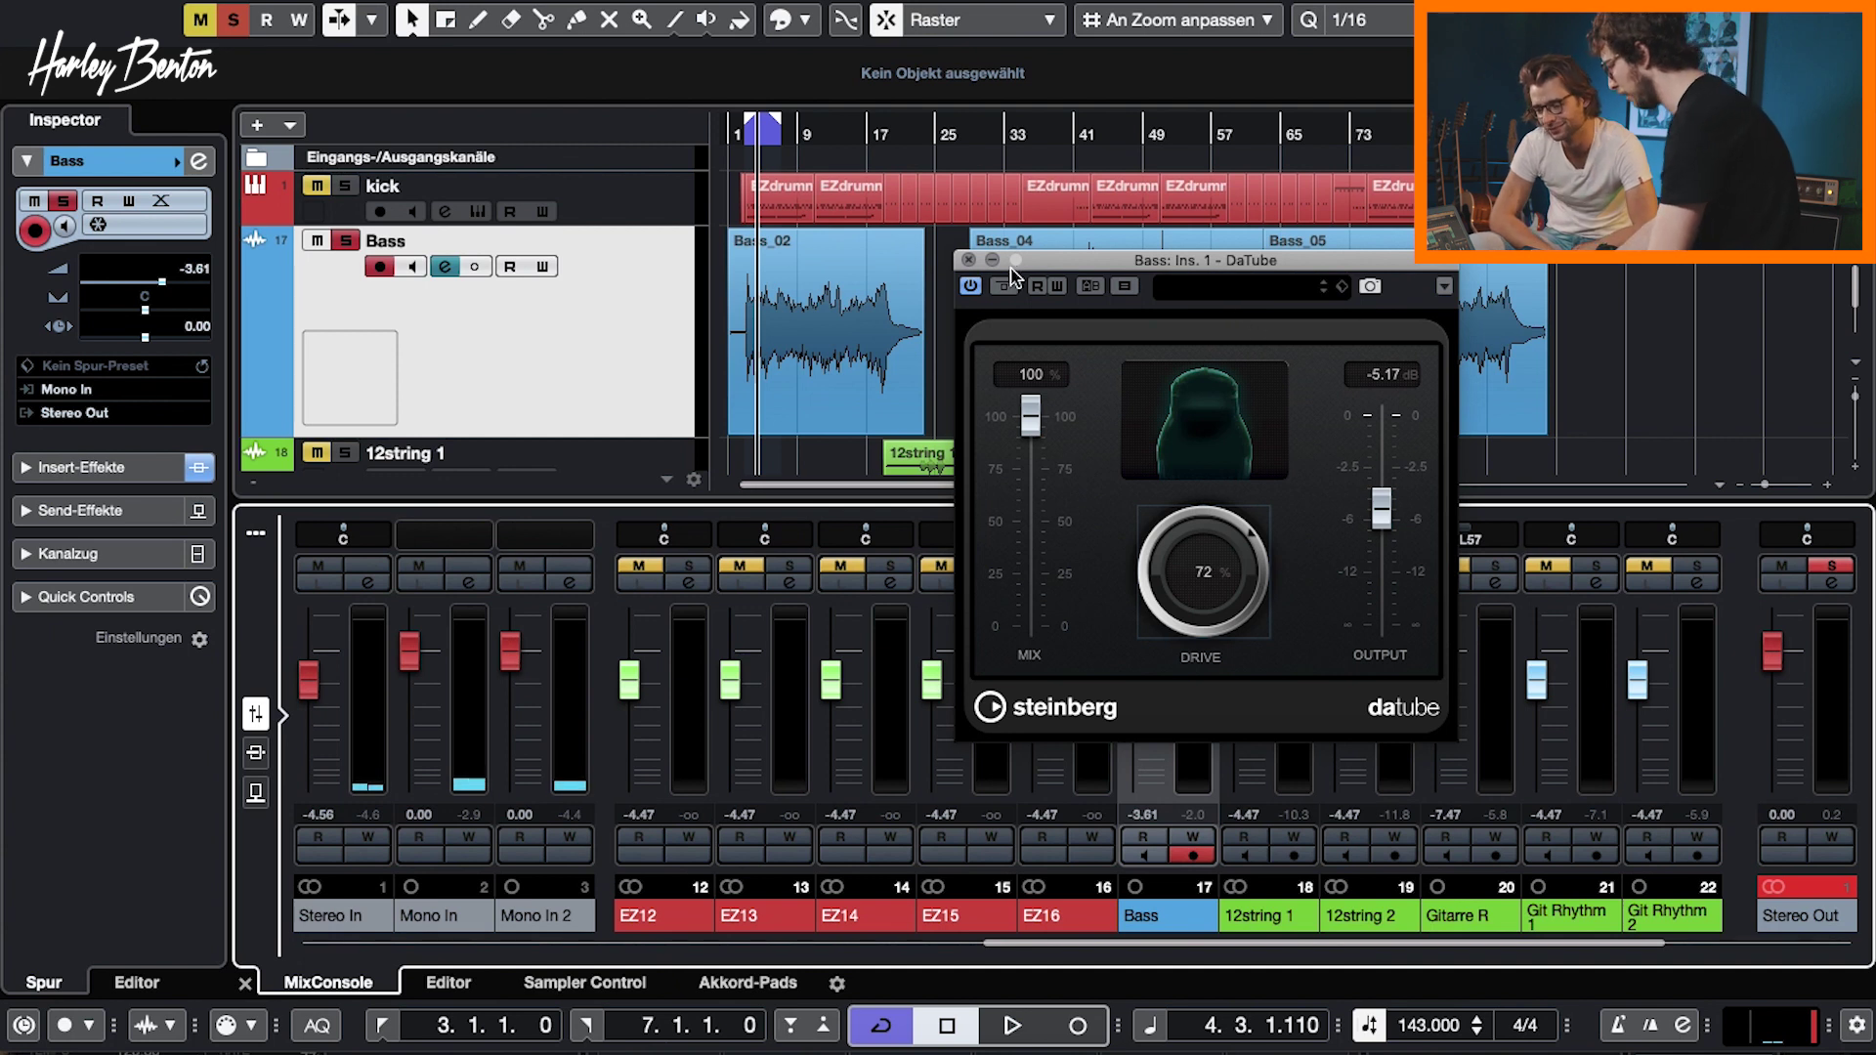
drag(1238, 276, 1395, 41)
key(space)
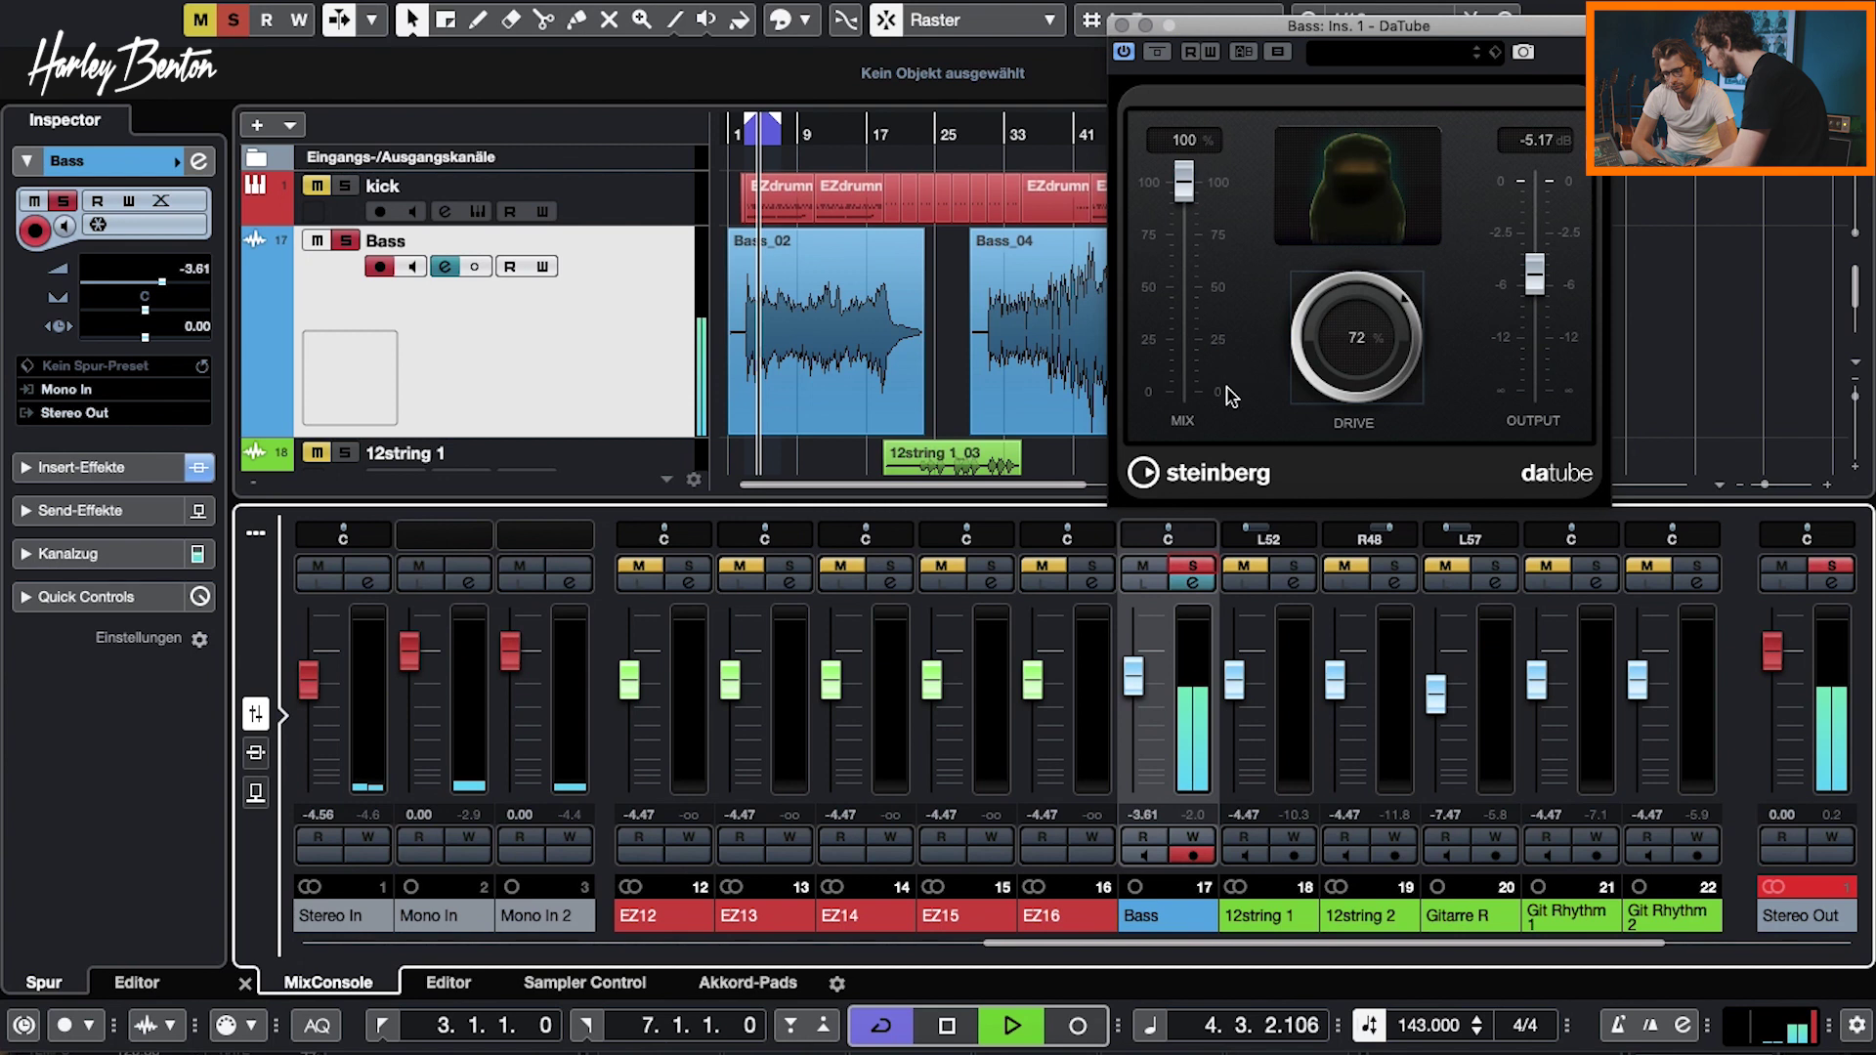
Open the Bass Equalizer and boost band 2 (LMF) by 4.1 dB at 123.3 Hz
click(1192, 584)
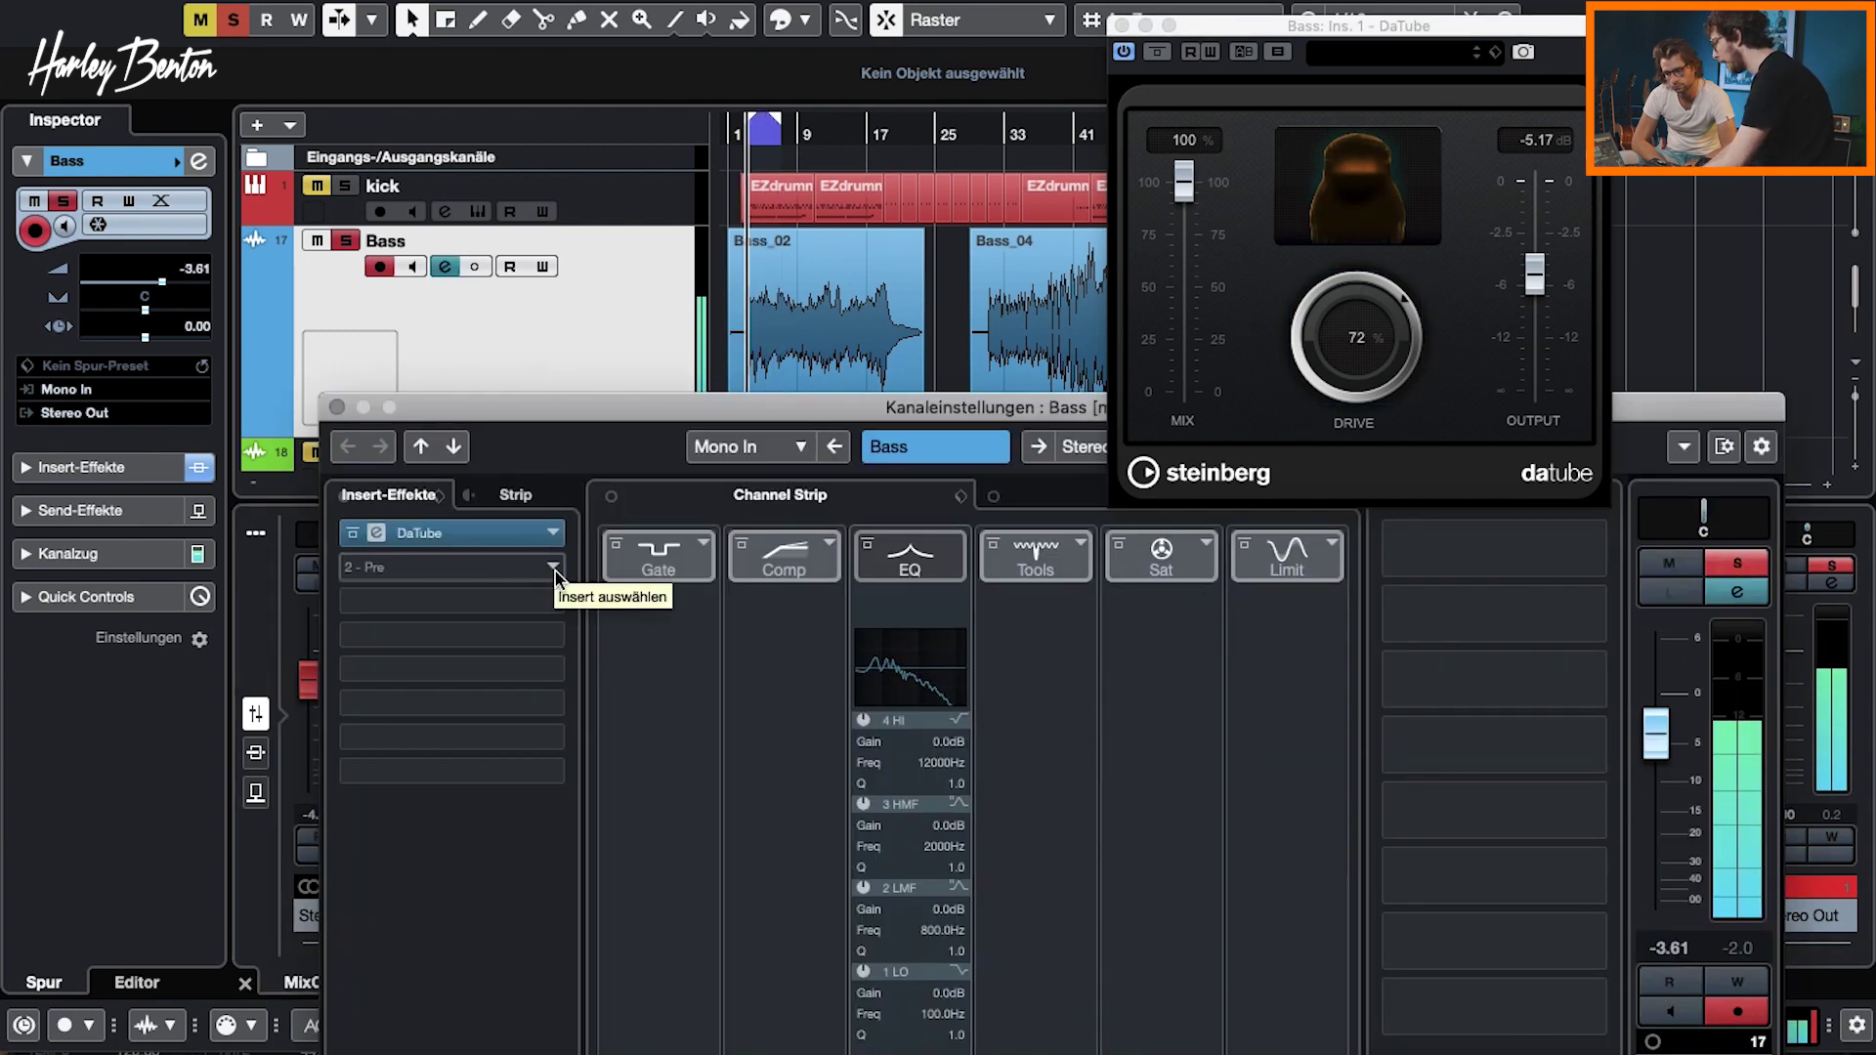
click(1049, 510)
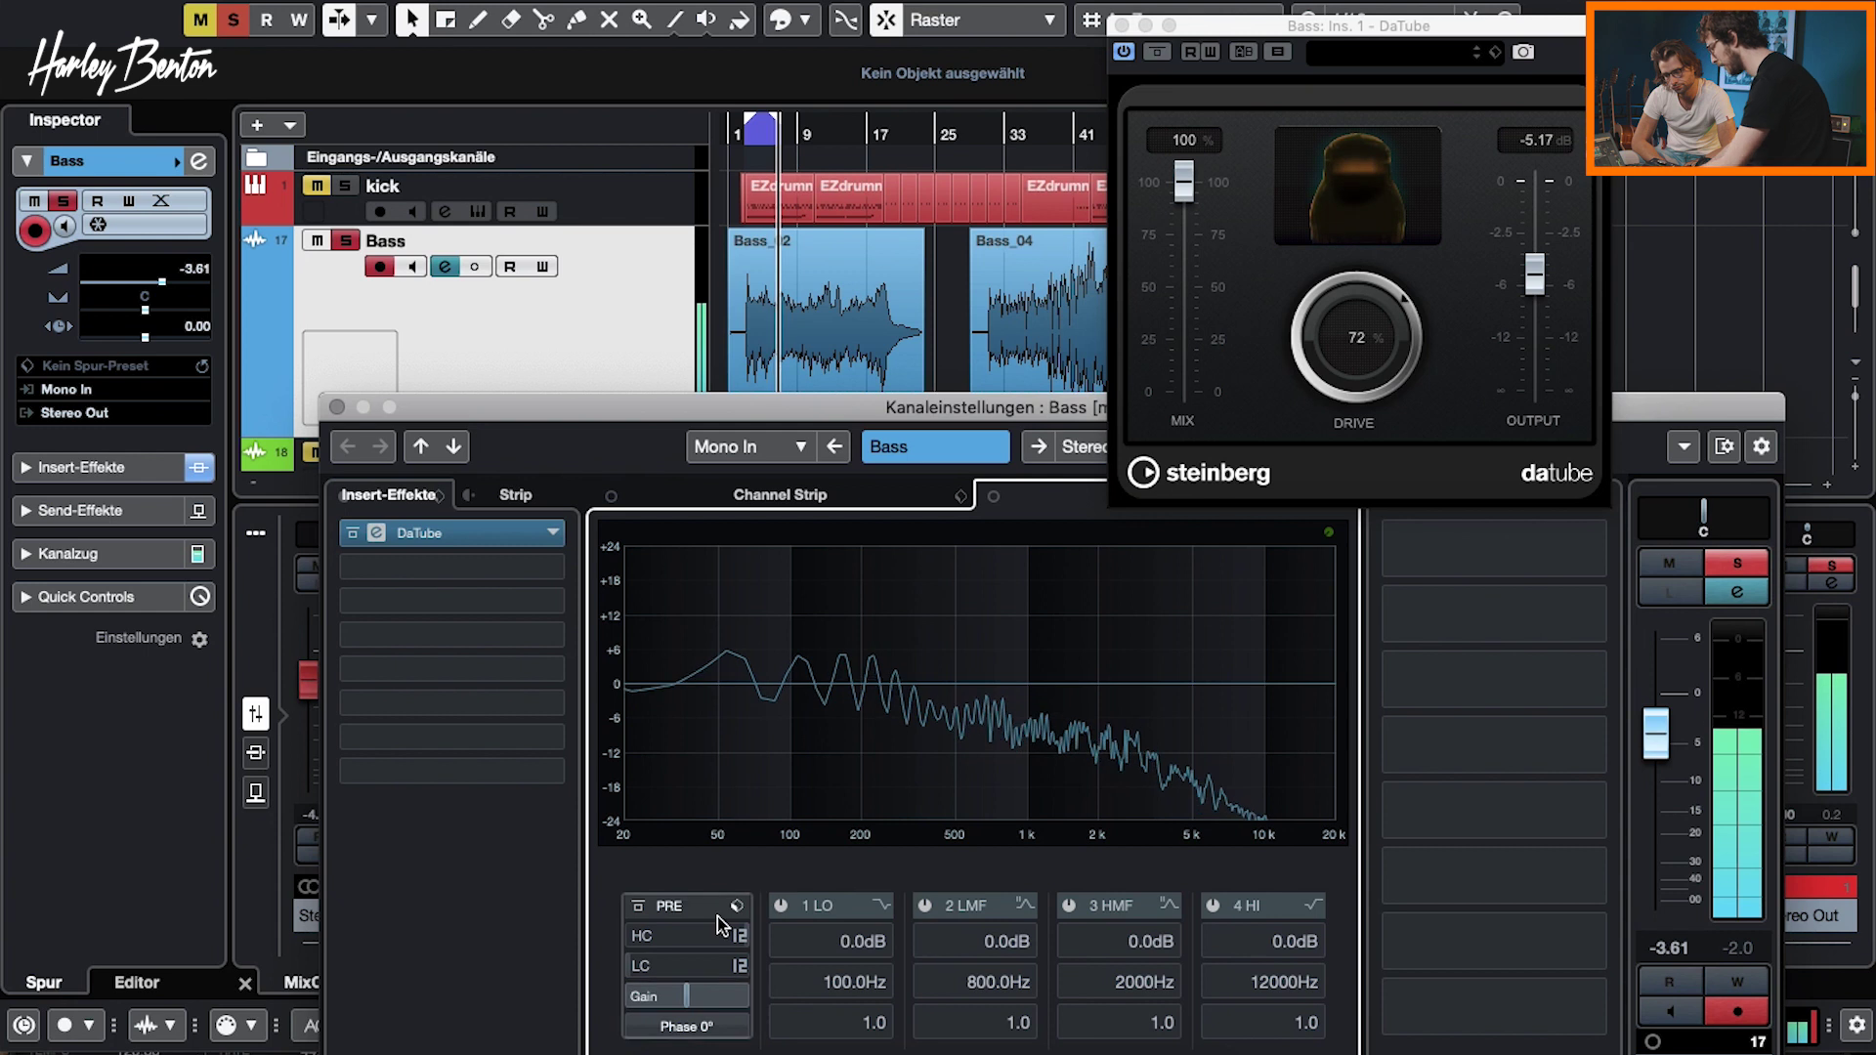
mouse_move(803, 692)
mouse_down()
mouse_move(830, 664)
mouse_move(810, 651)
mouse_move(814, 666)
mouse_up()
click(867, 688)
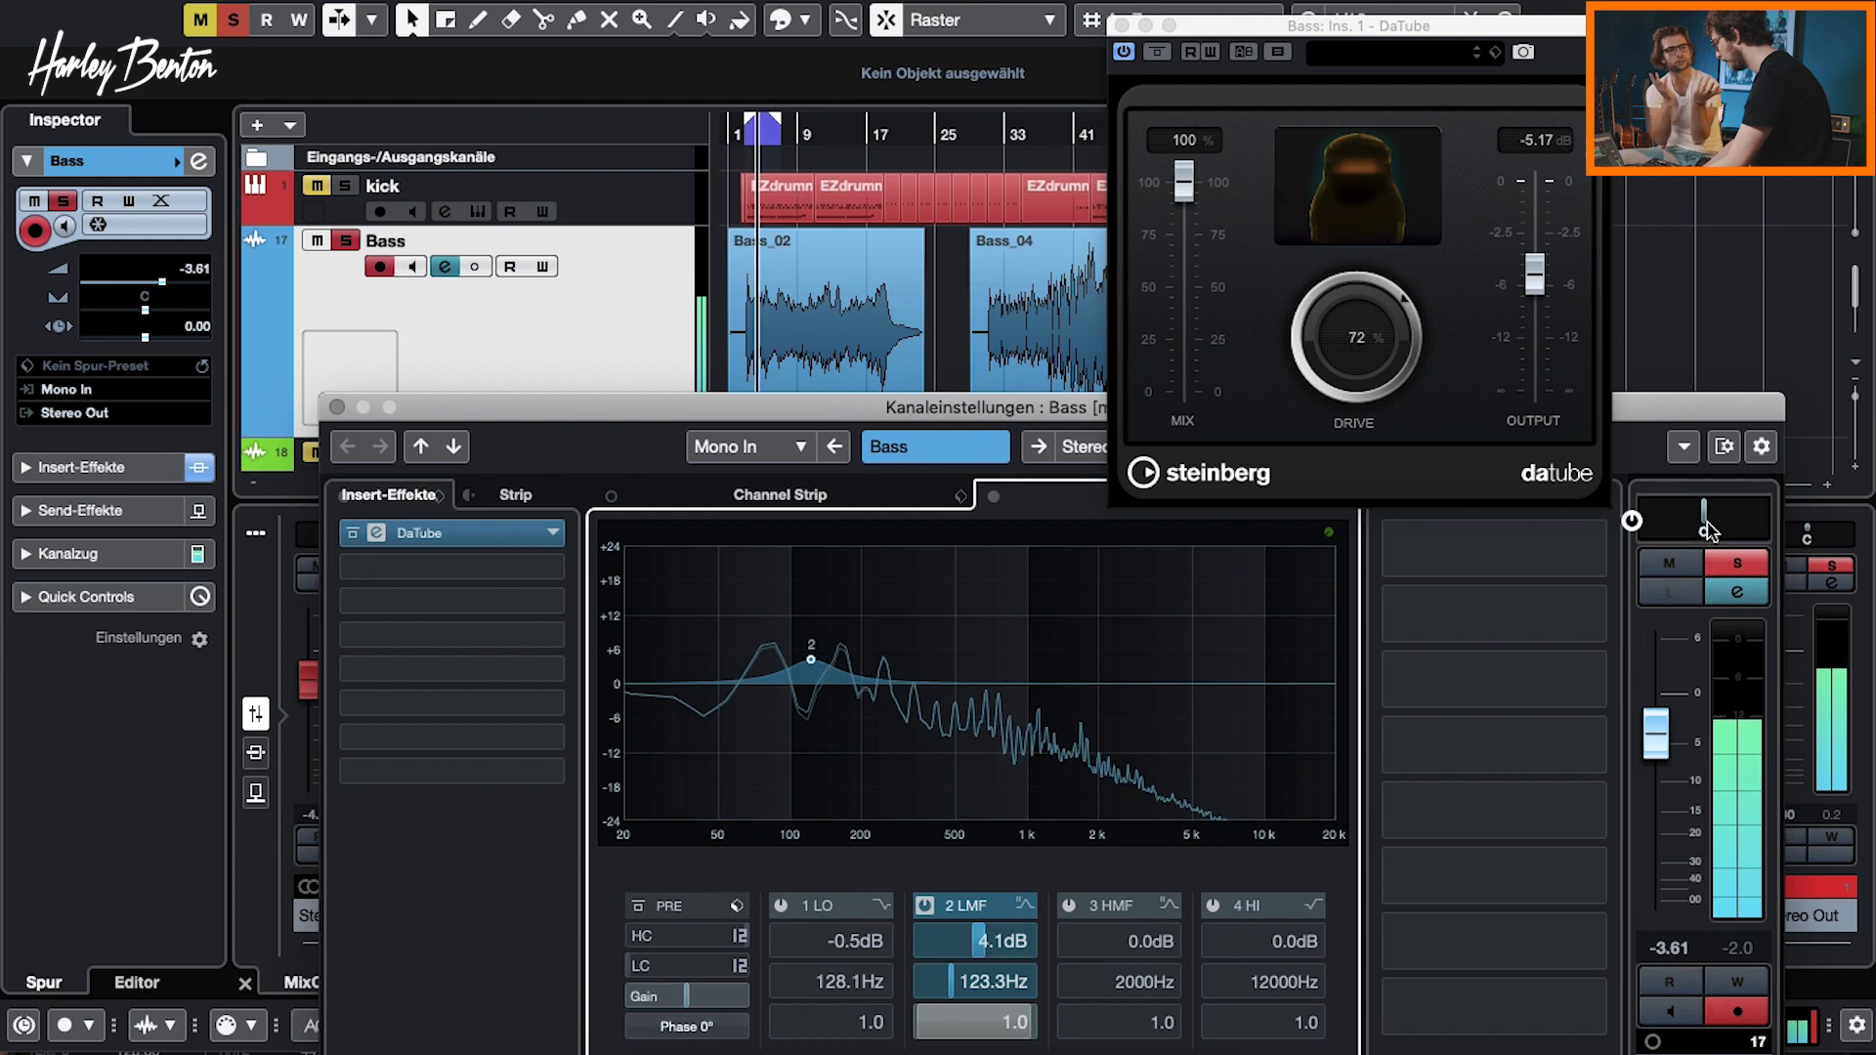
Boost band 3 (HMF) by 3.2 dB at 810.5 Hz and close the DaTube panel
drag(994, 404, 932, 361)
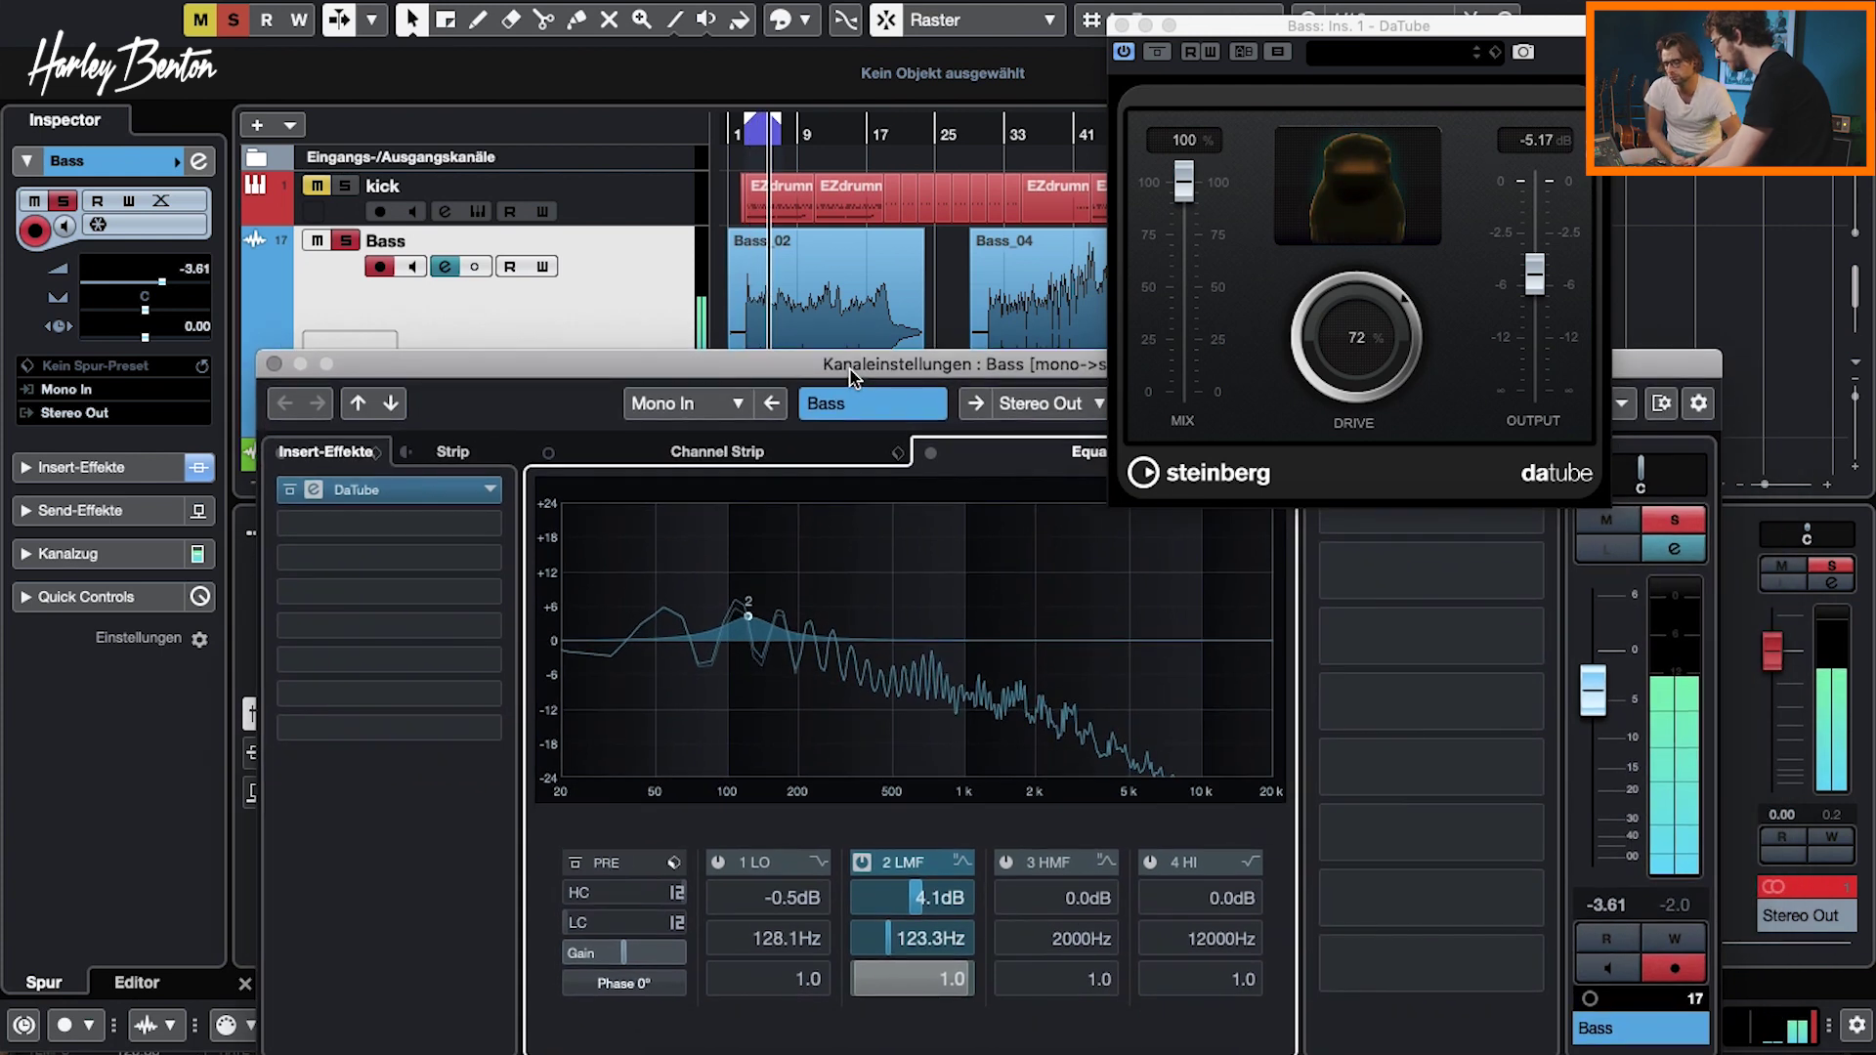
click(967, 636)
mouse_move(967, 637)
mouse_down()
mouse_move(970, 601)
mouse_move(944, 626)
mouse_up()
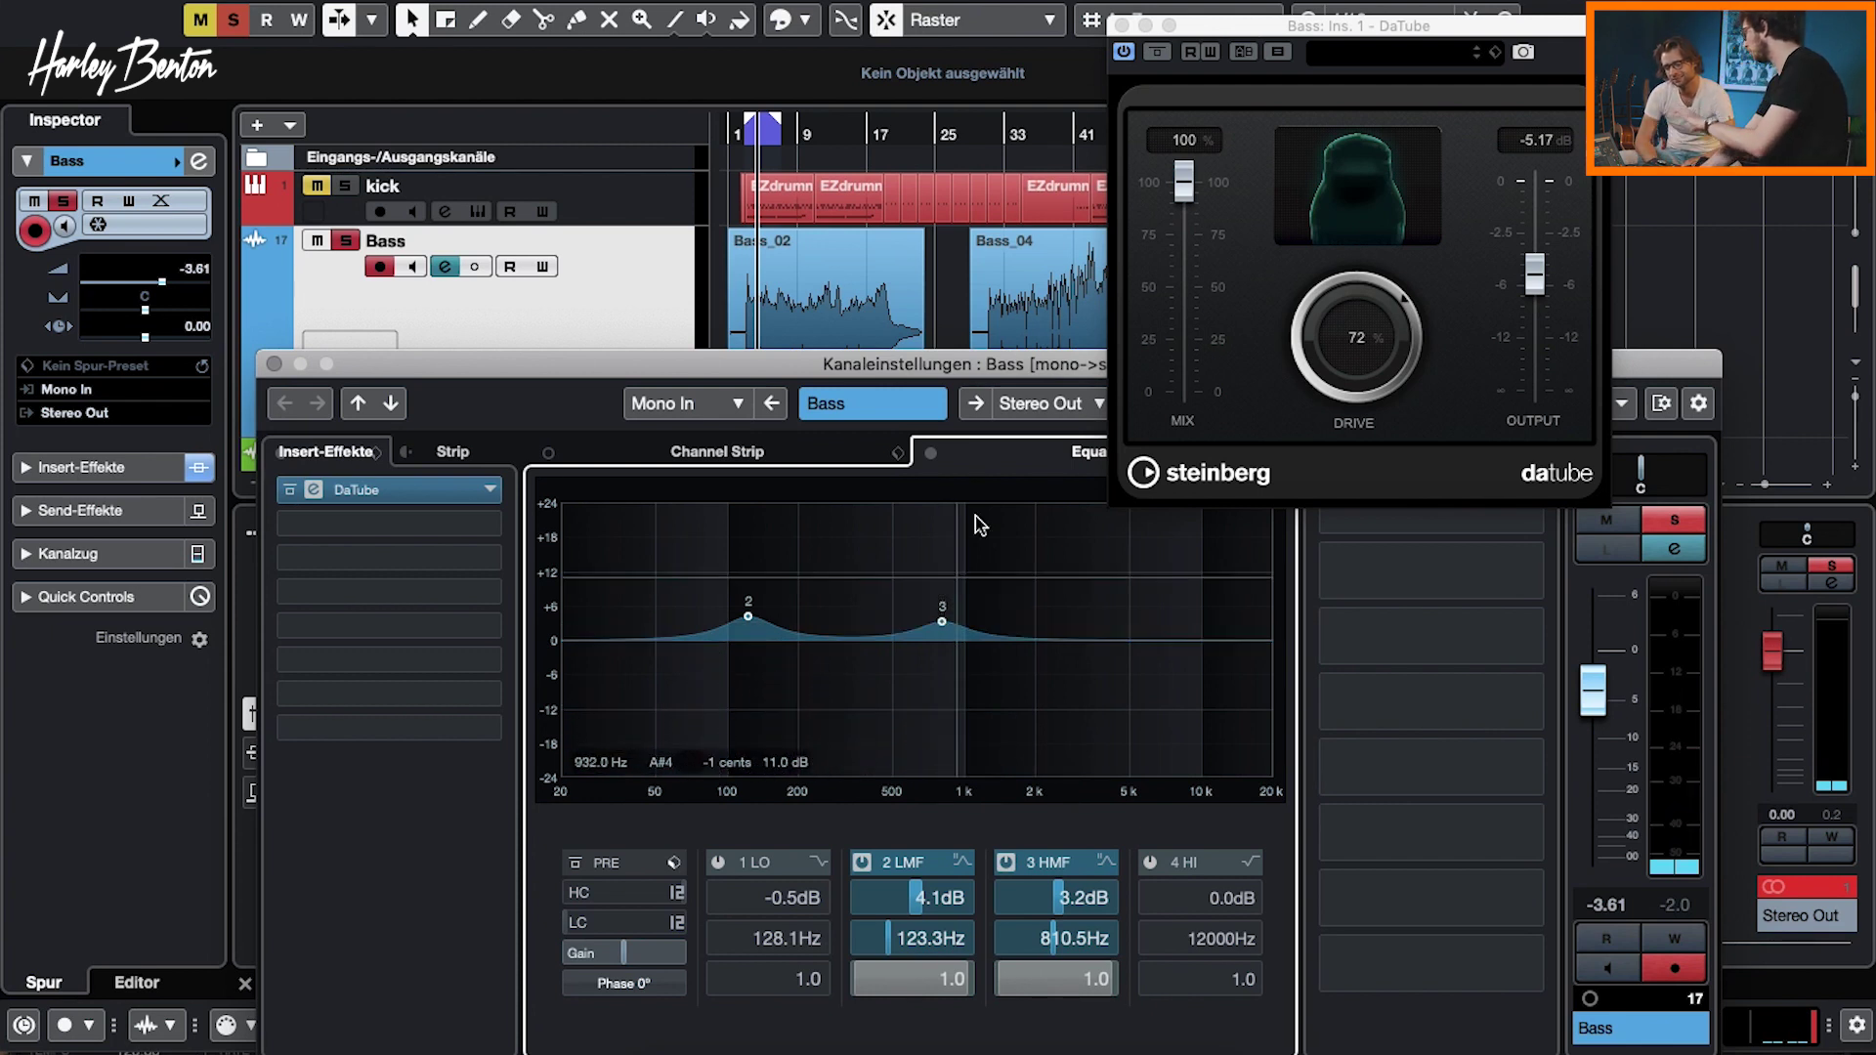
click(1122, 26)
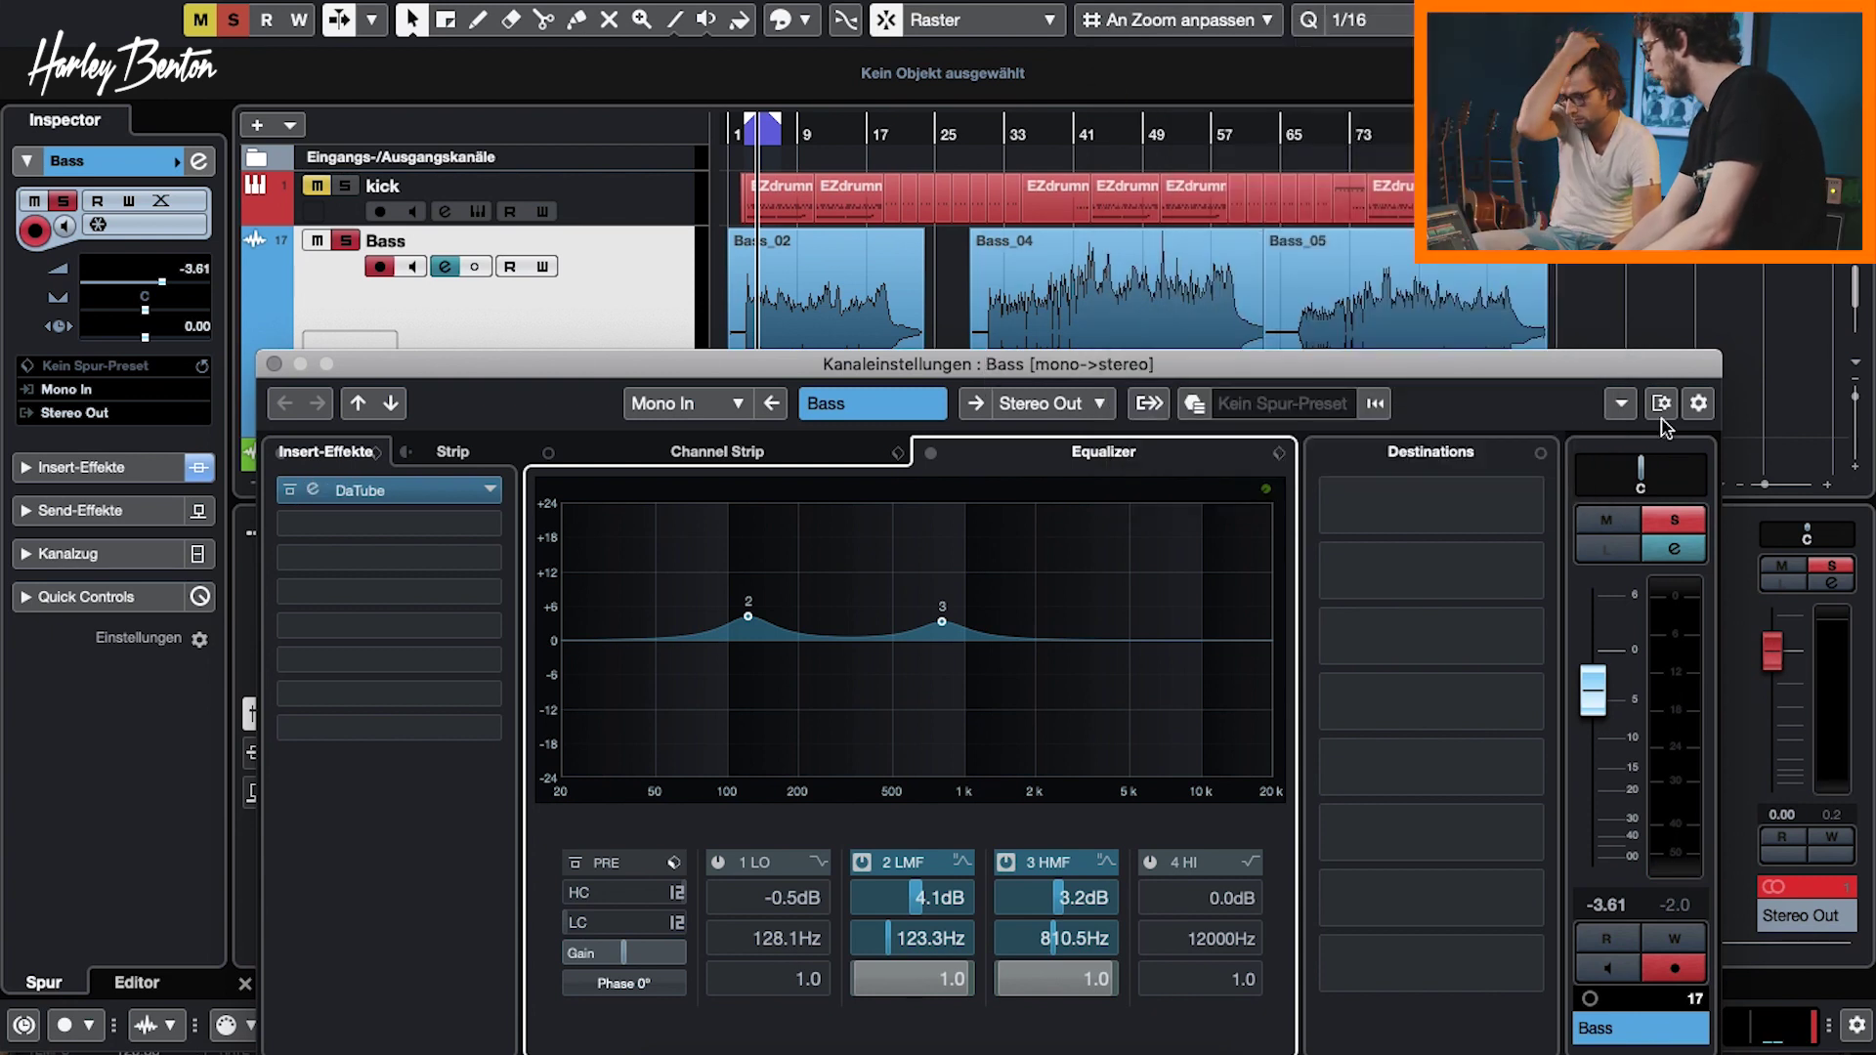
Close Bass Channel Settings, solo the drums alongside the bass, and start playback
drag(1535, 377, 1055, 340)
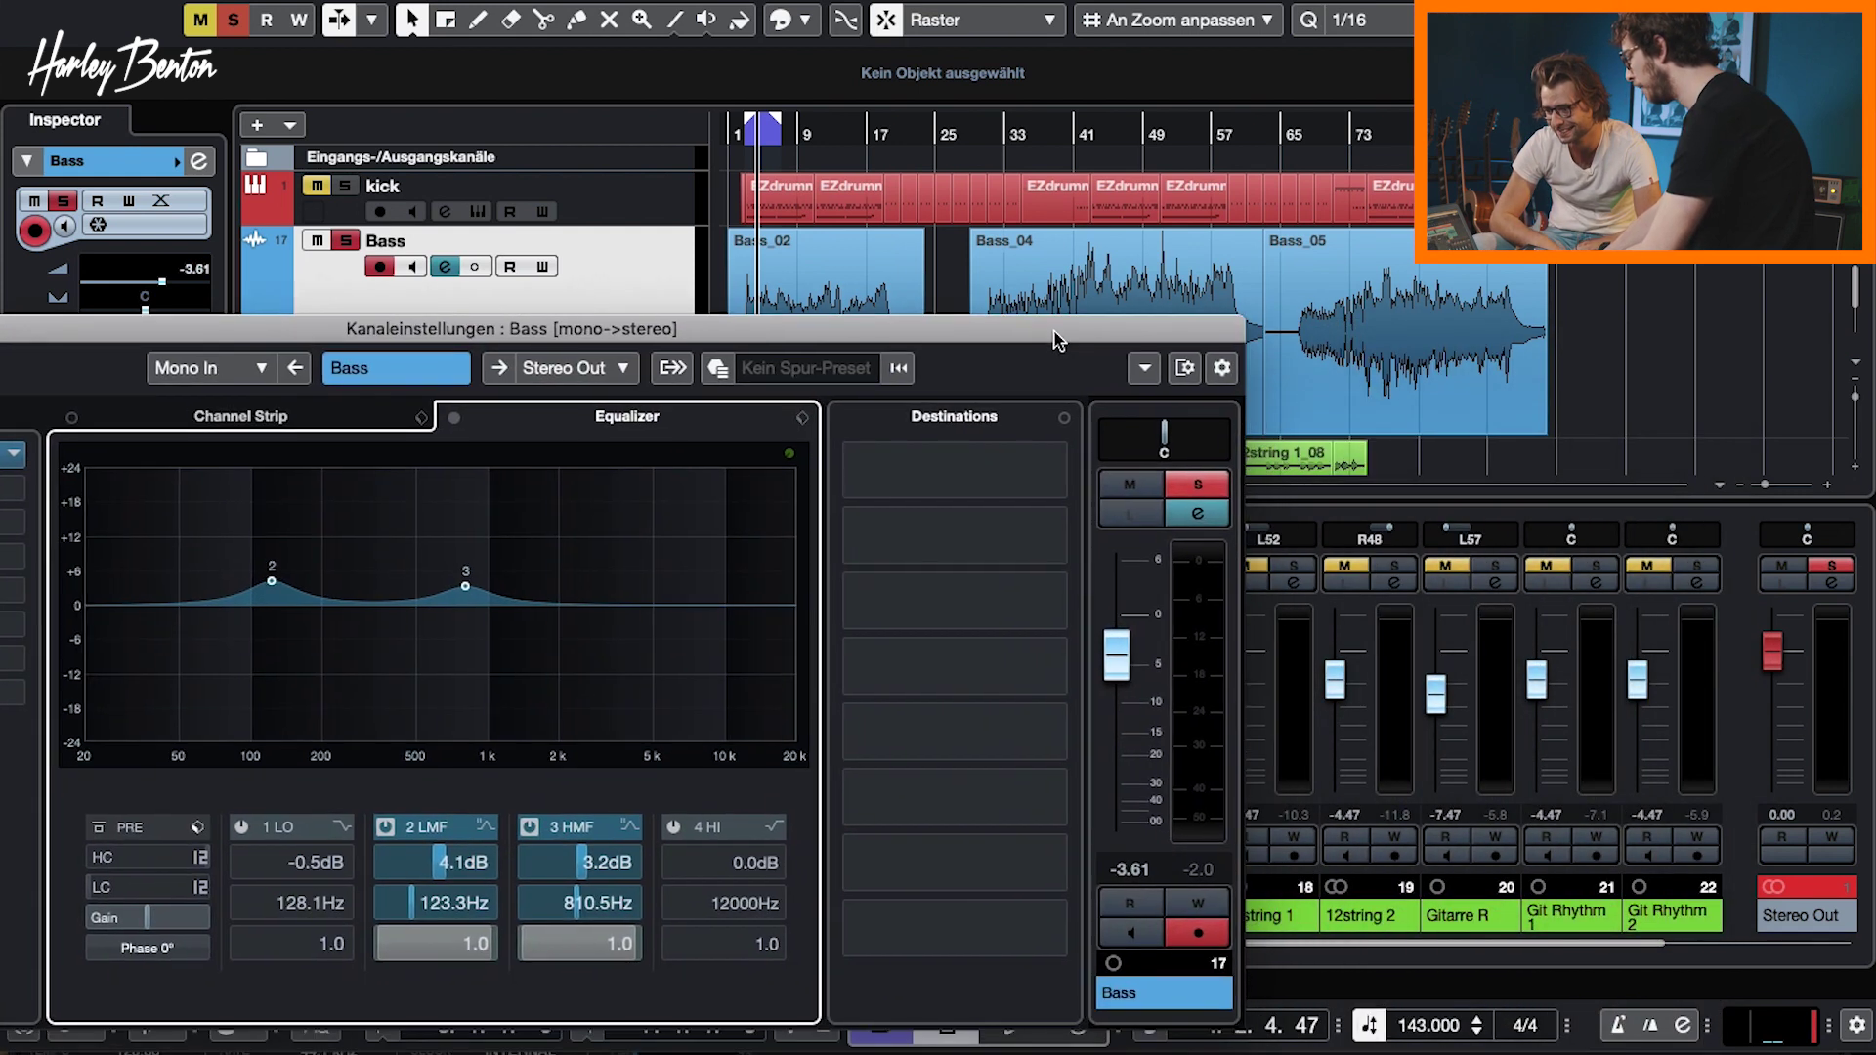
click(1644, 952)
click(1710, 915)
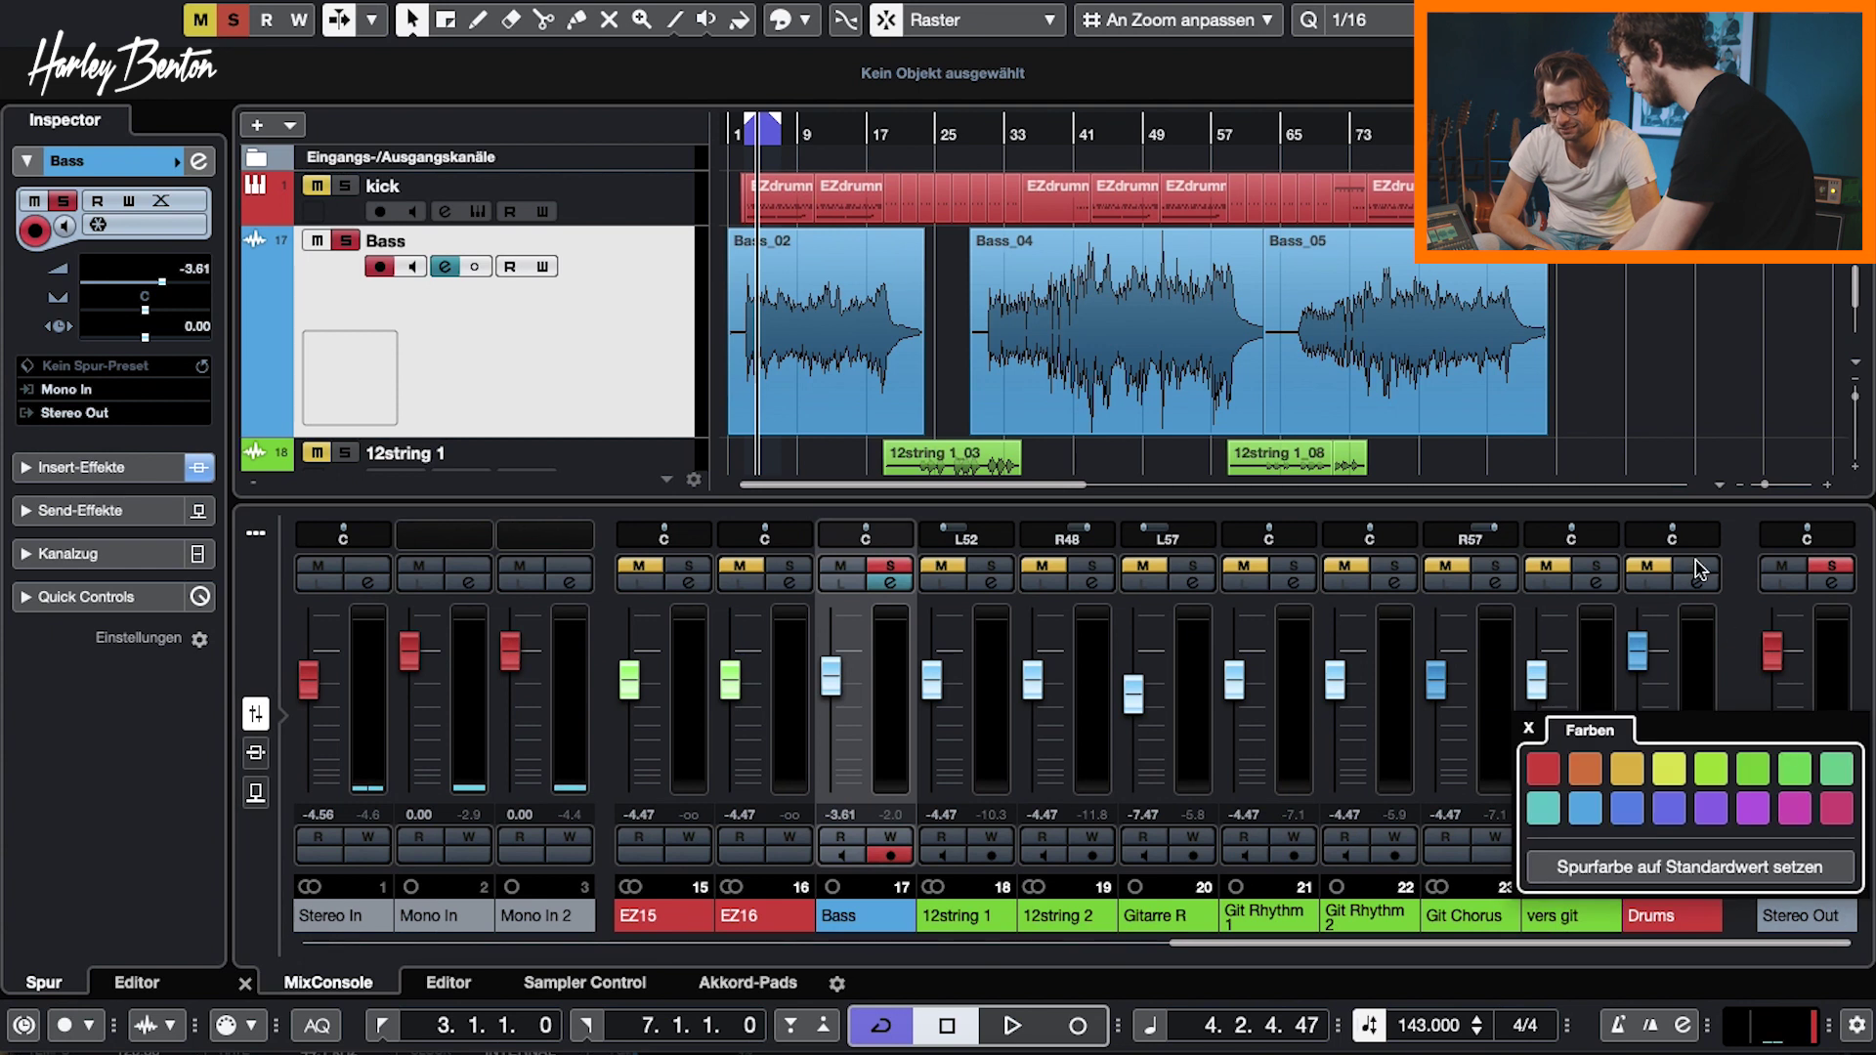
click(1705, 580)
click(1698, 567)
click(1012, 1025)
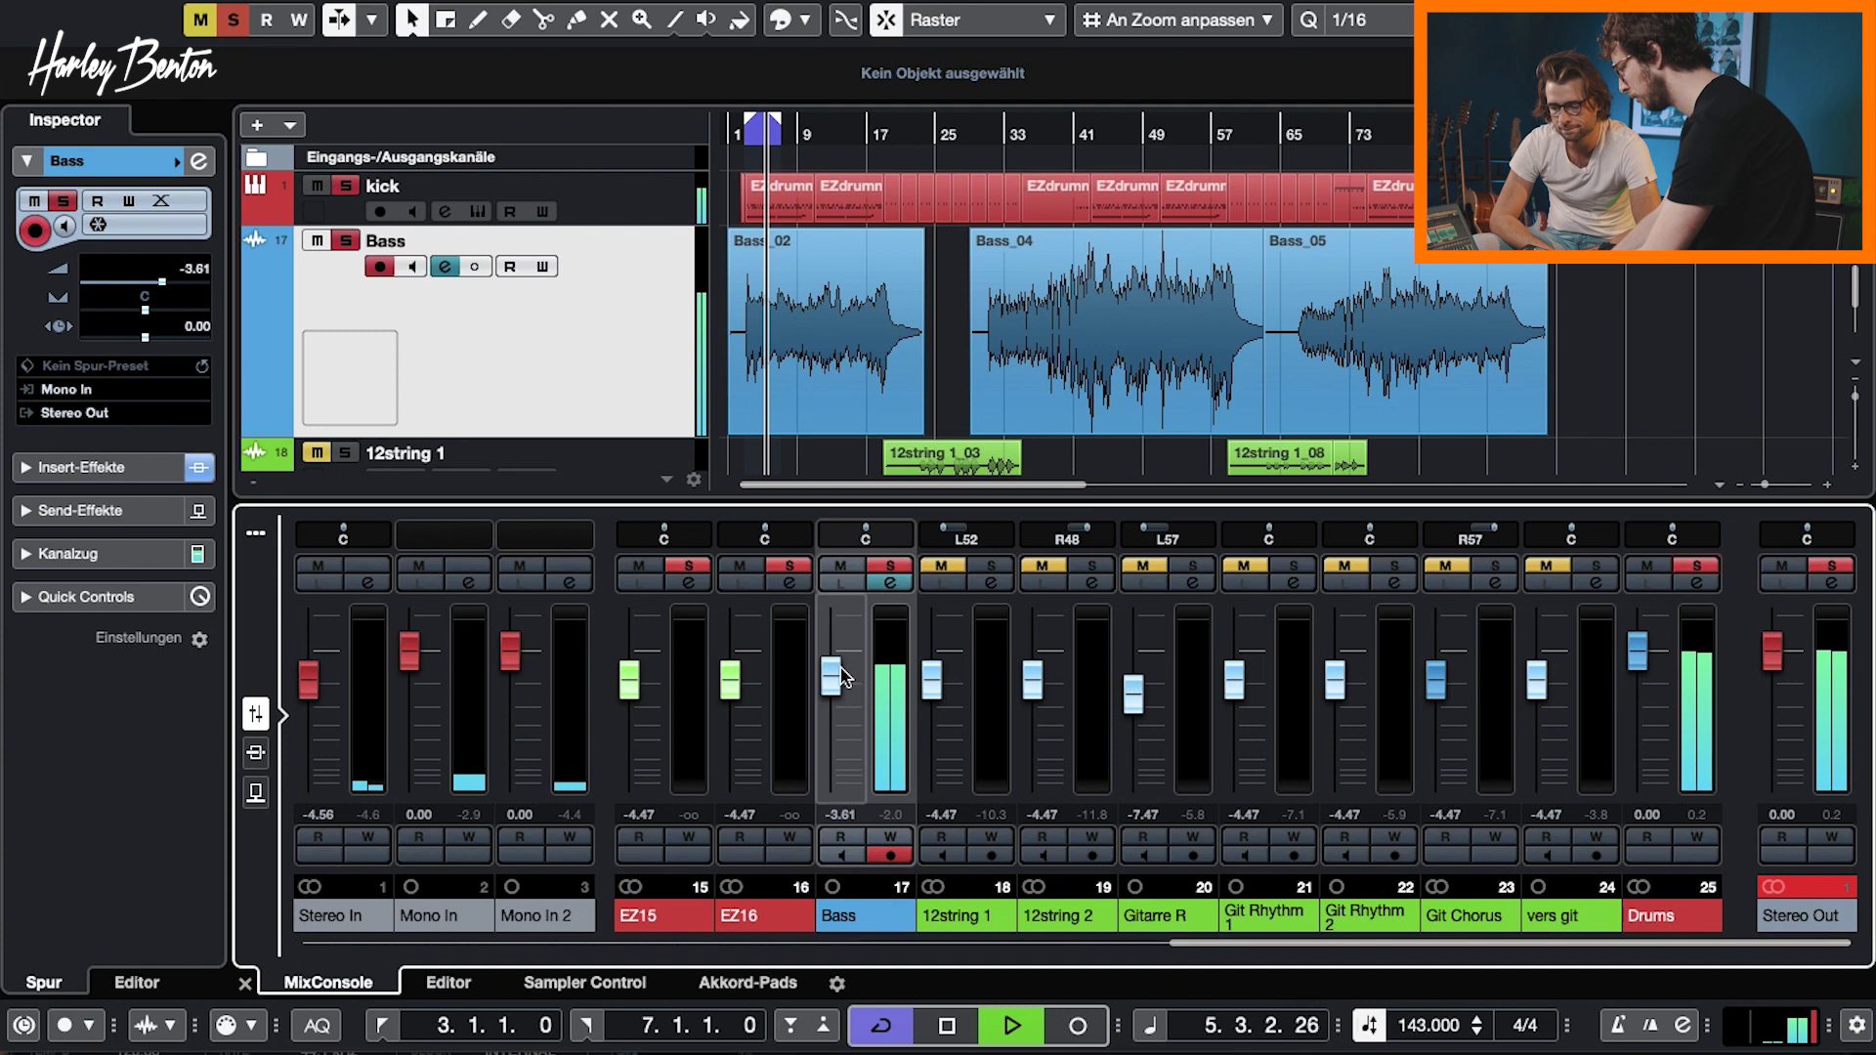
Reopen Bass Channel Settings and toggle the Equalizer bypass on, then off
click(892, 584)
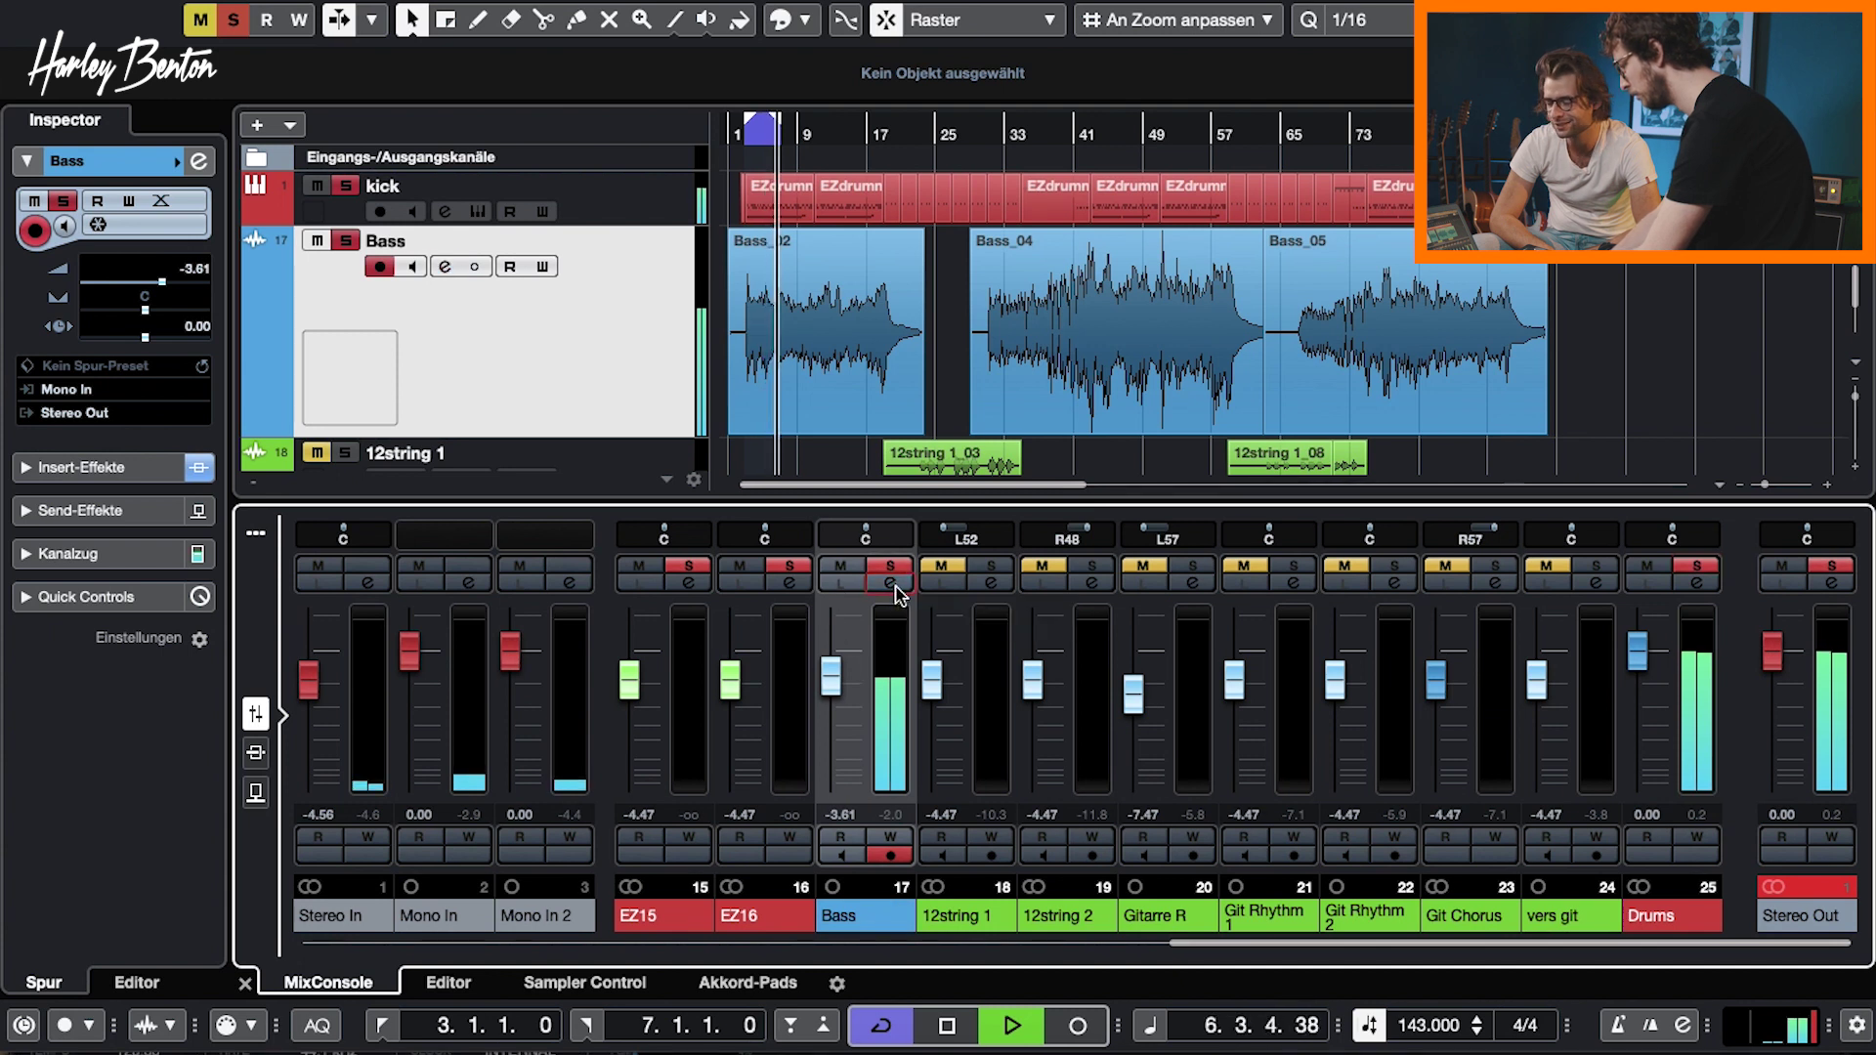
drag(848, 337, 1088, 186)
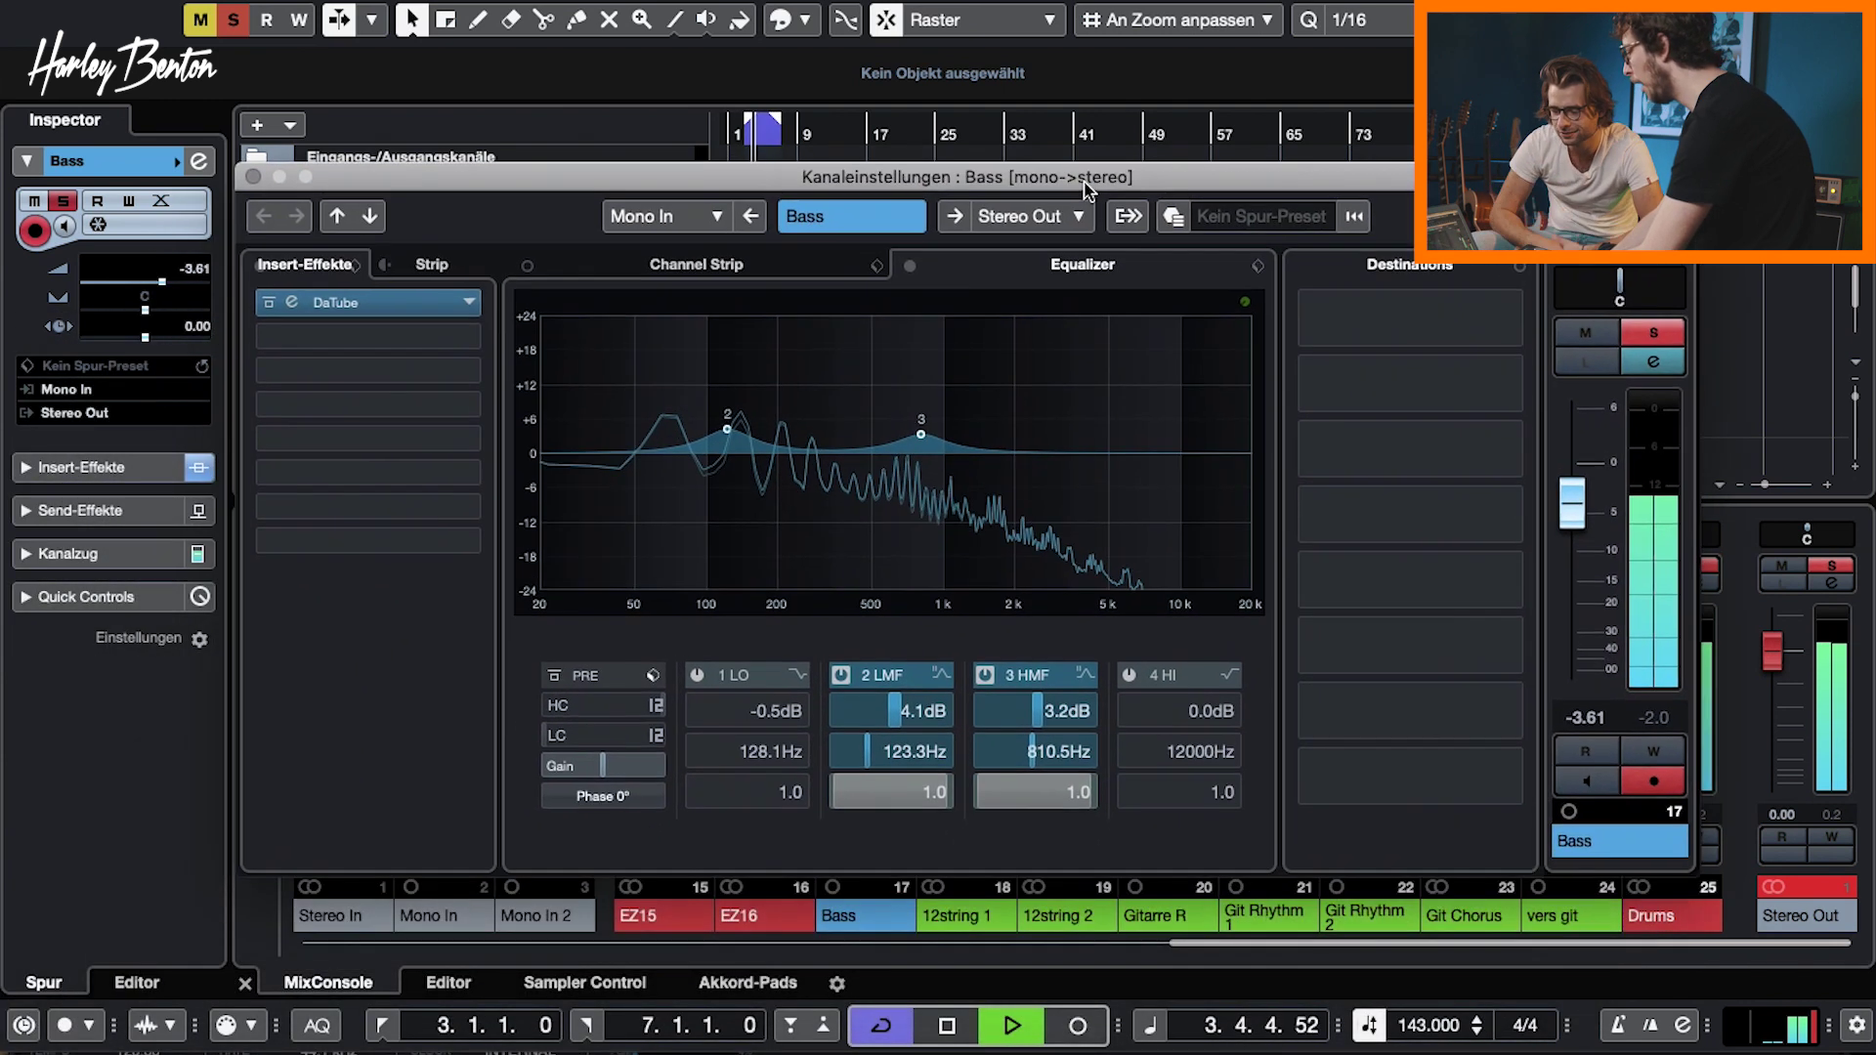
click(909, 266)
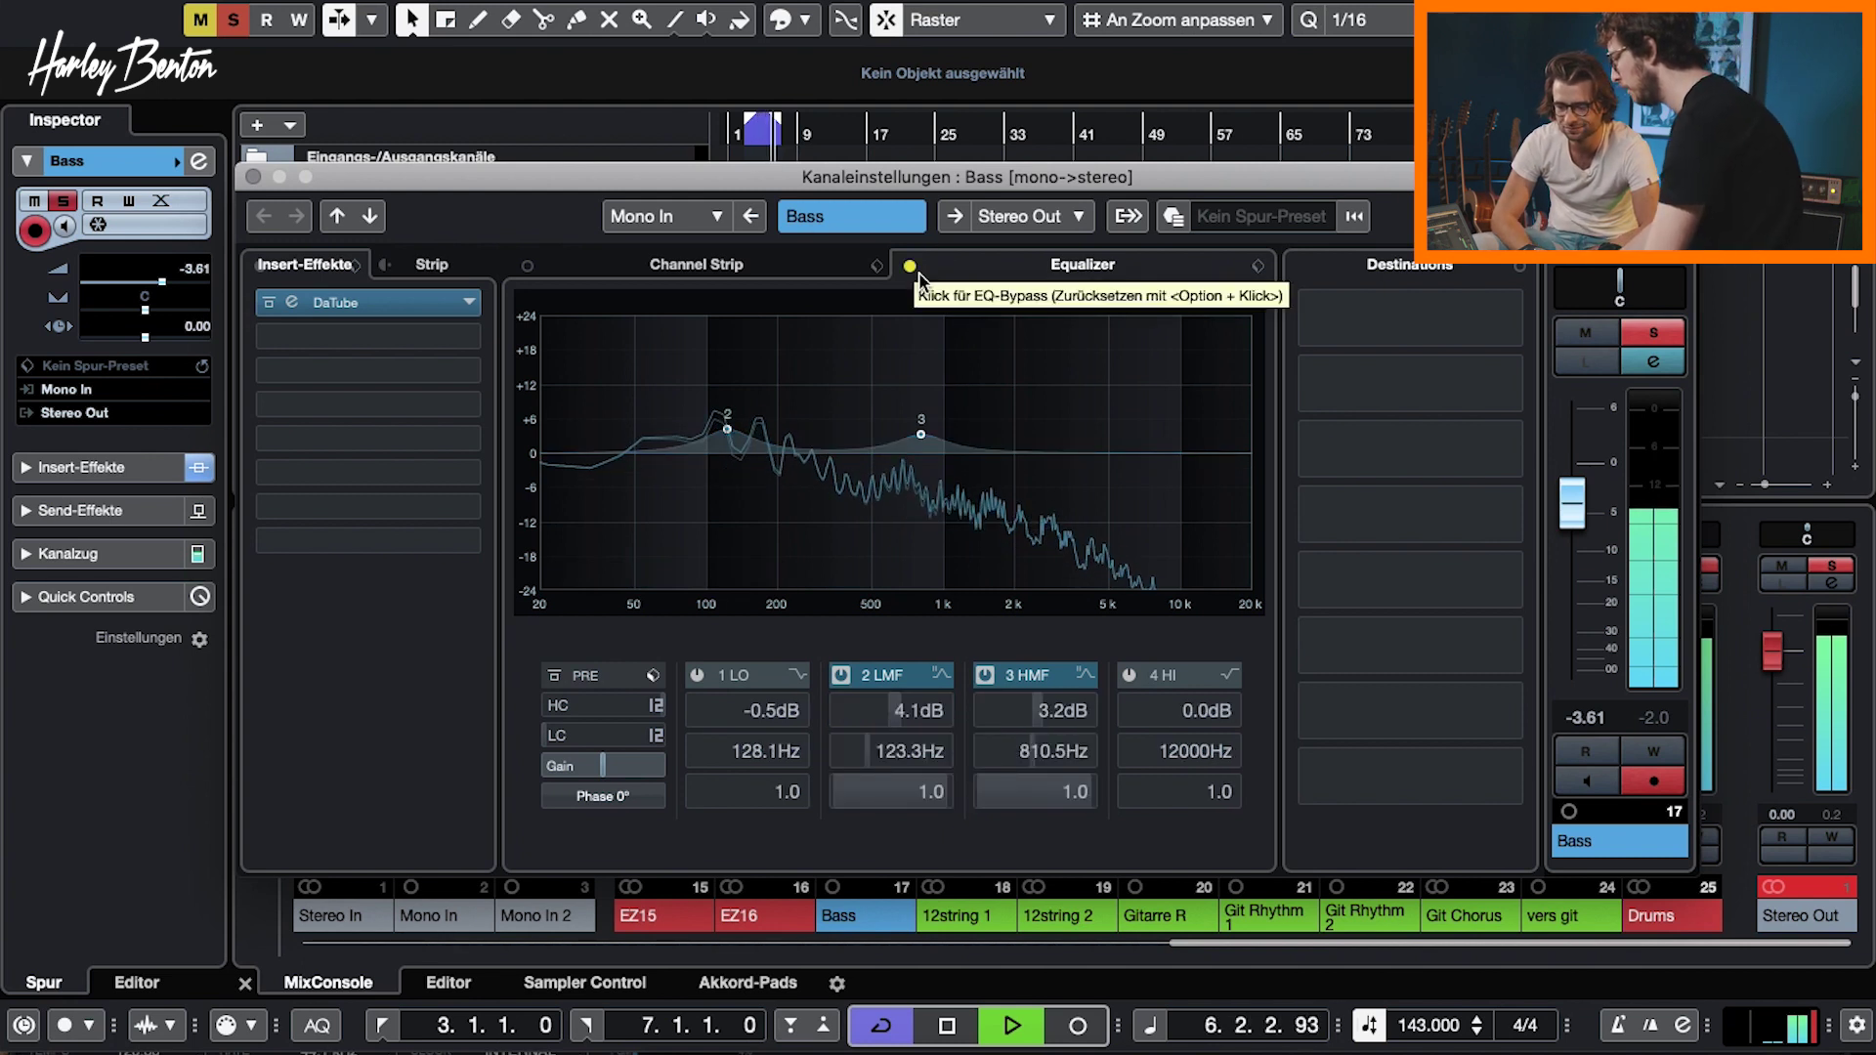
click(910, 266)
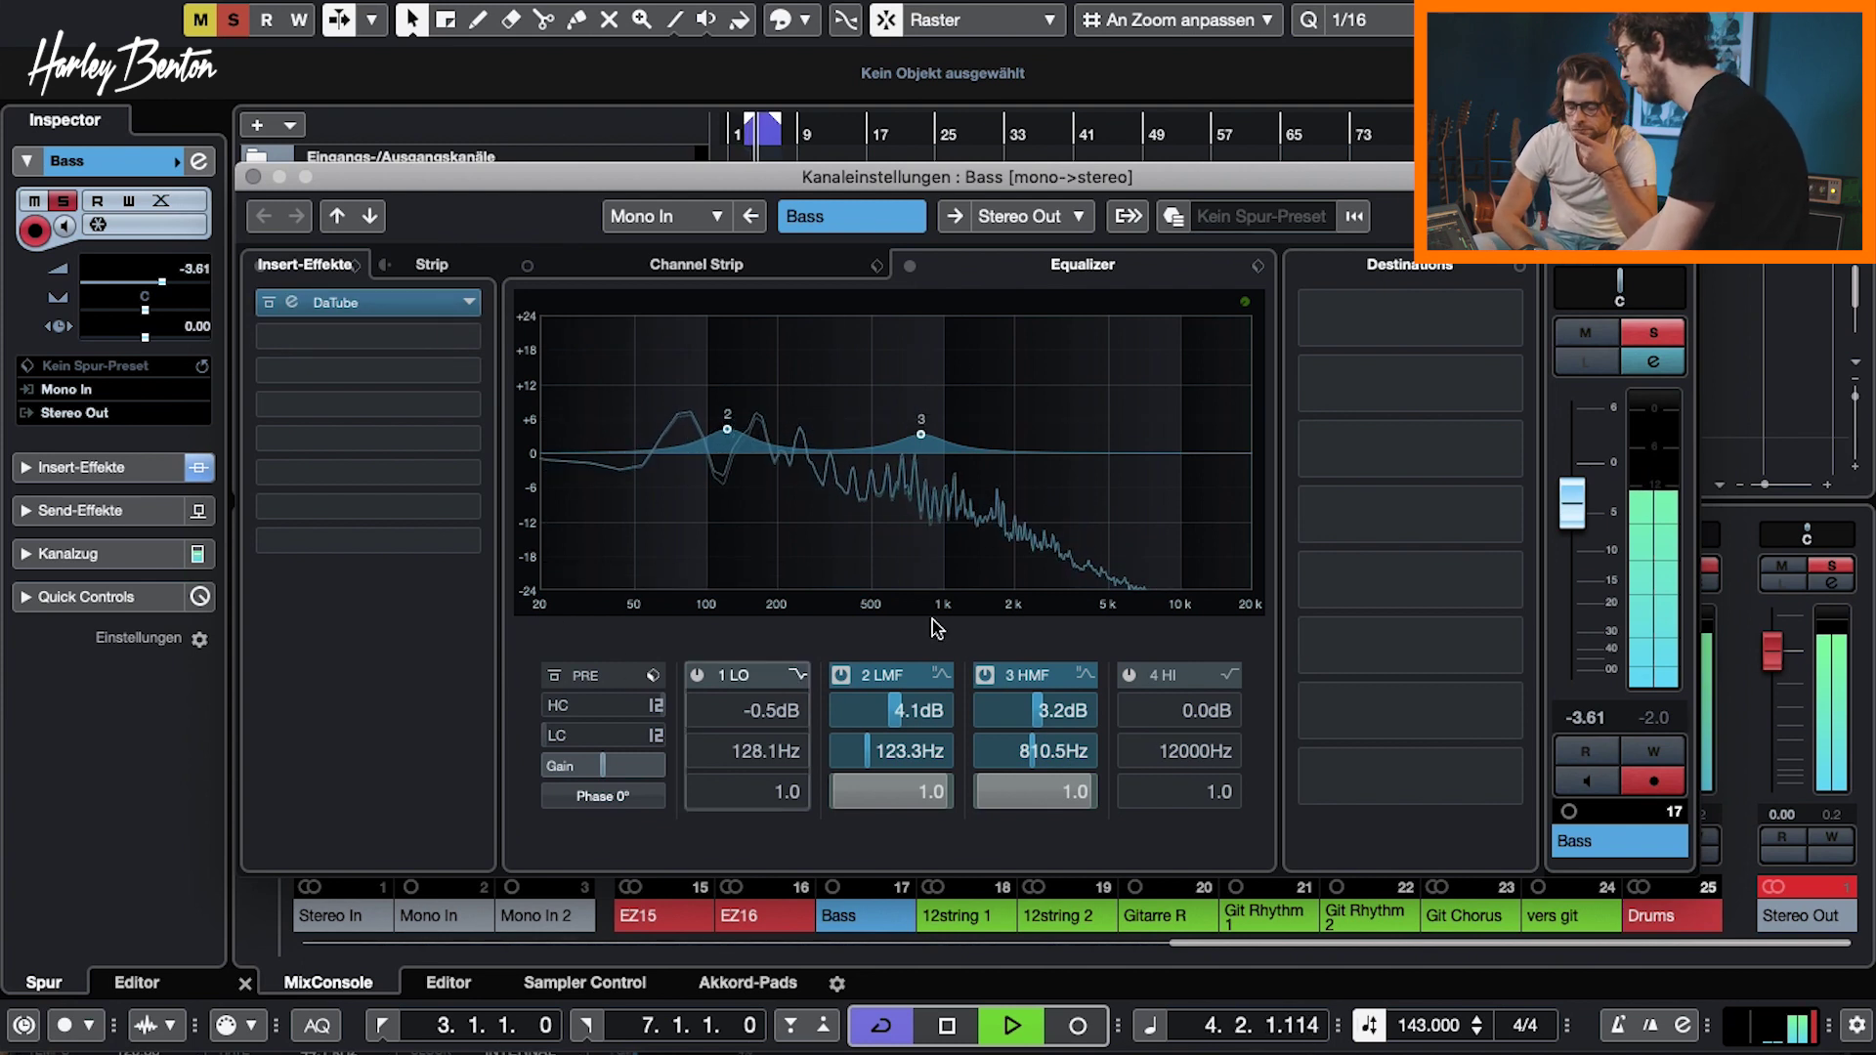
Stop playback and expand Dynamics in the second insert slot's effect list
key(space)
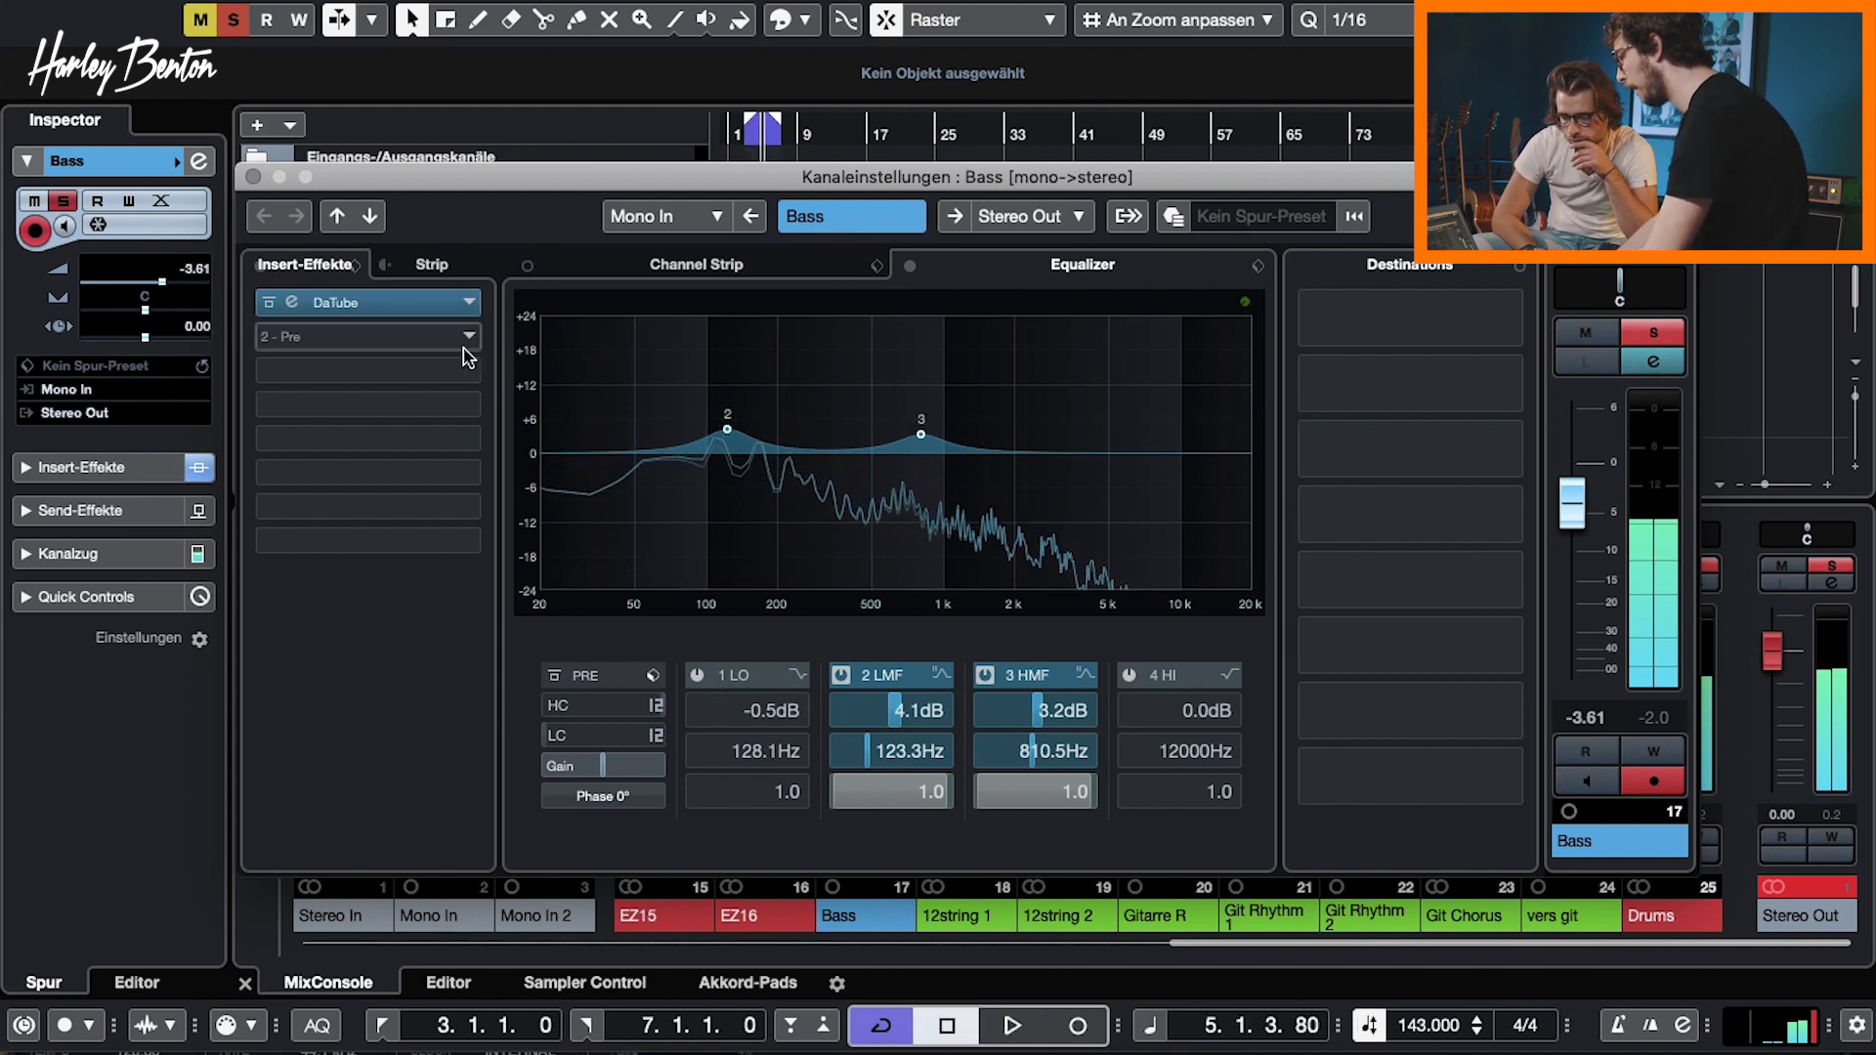
drag(1127, 184, 1153, 150)
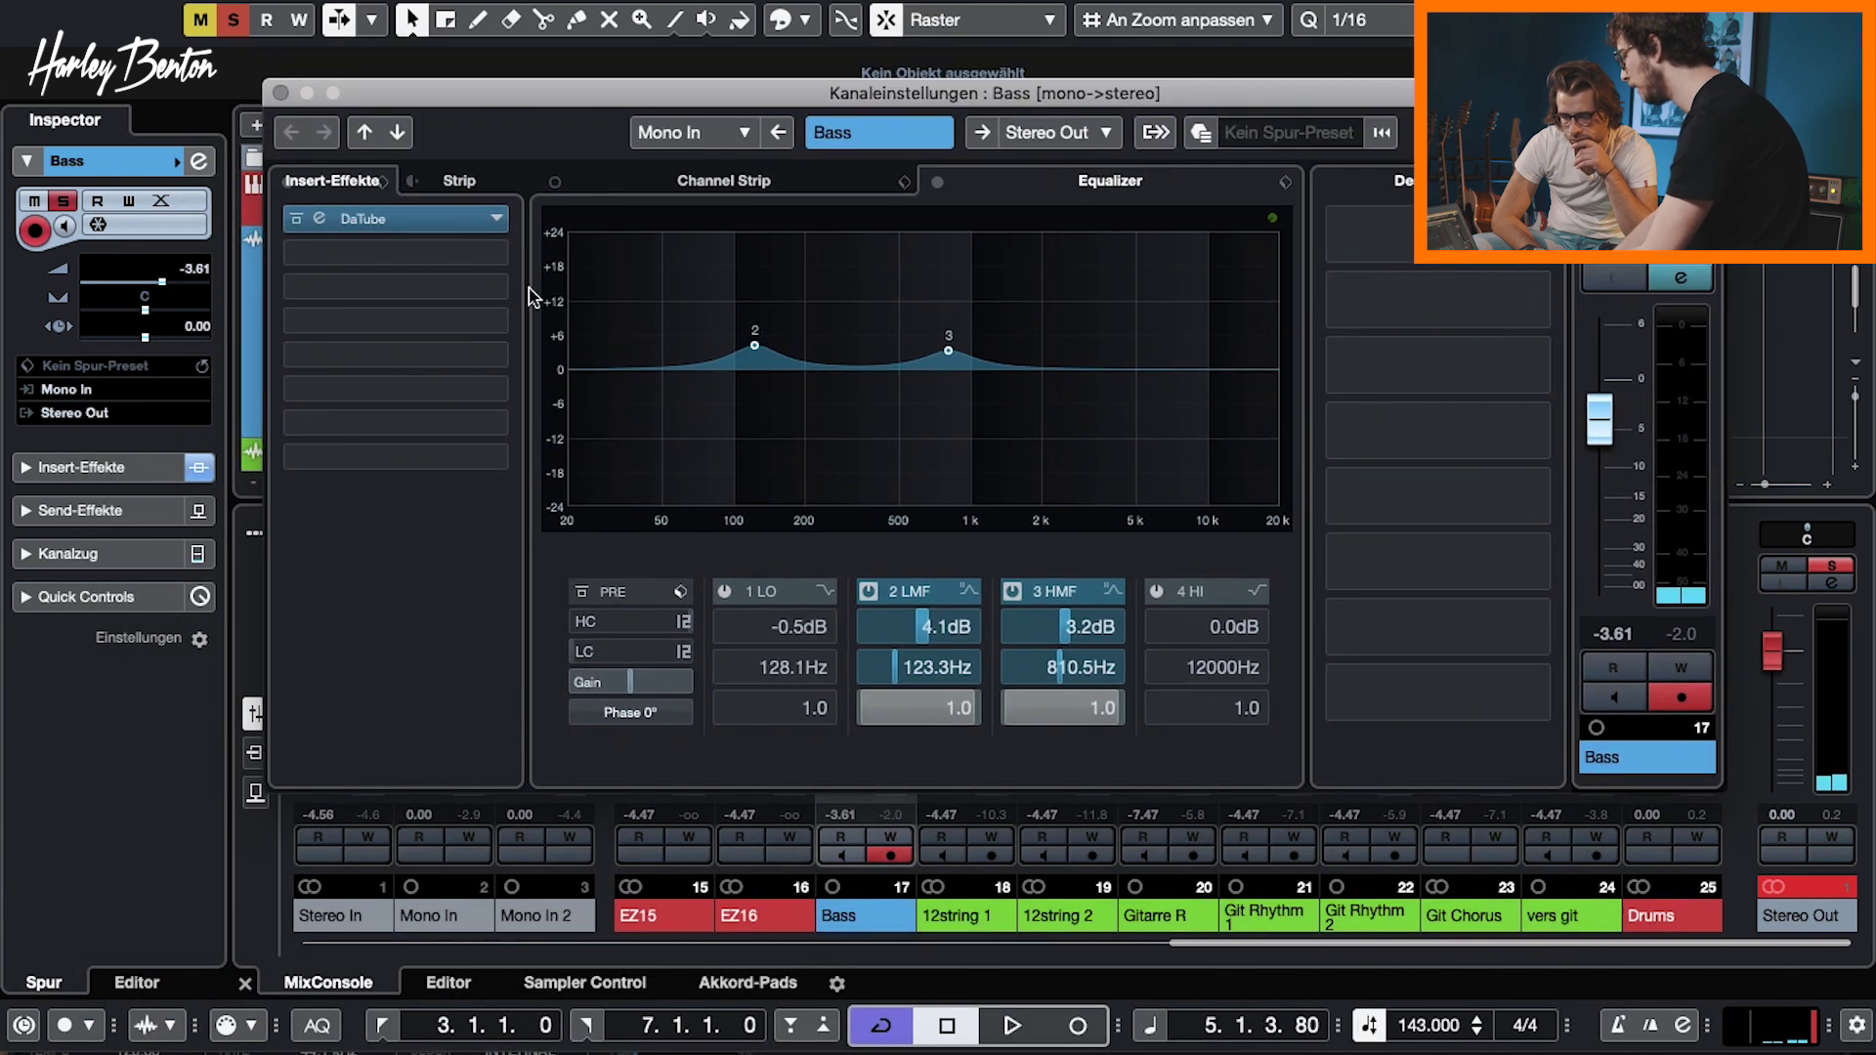
click(500, 257)
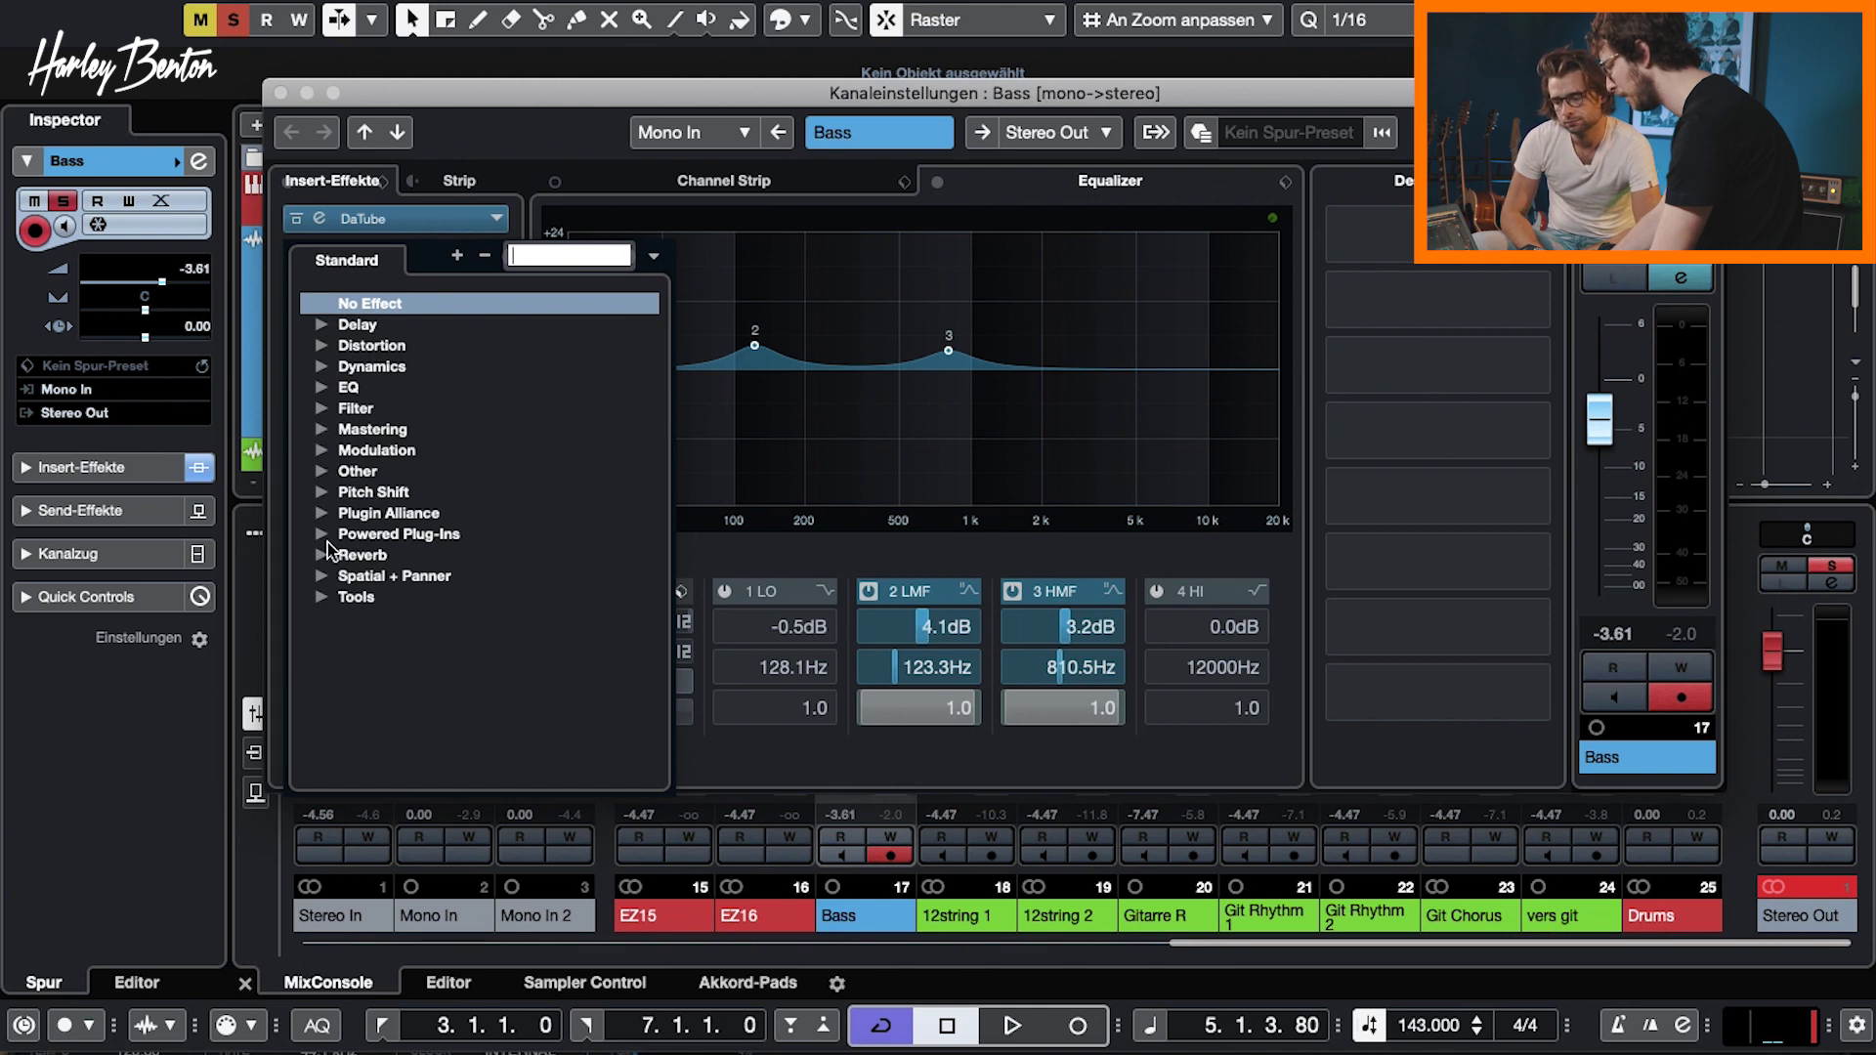
click(323, 368)
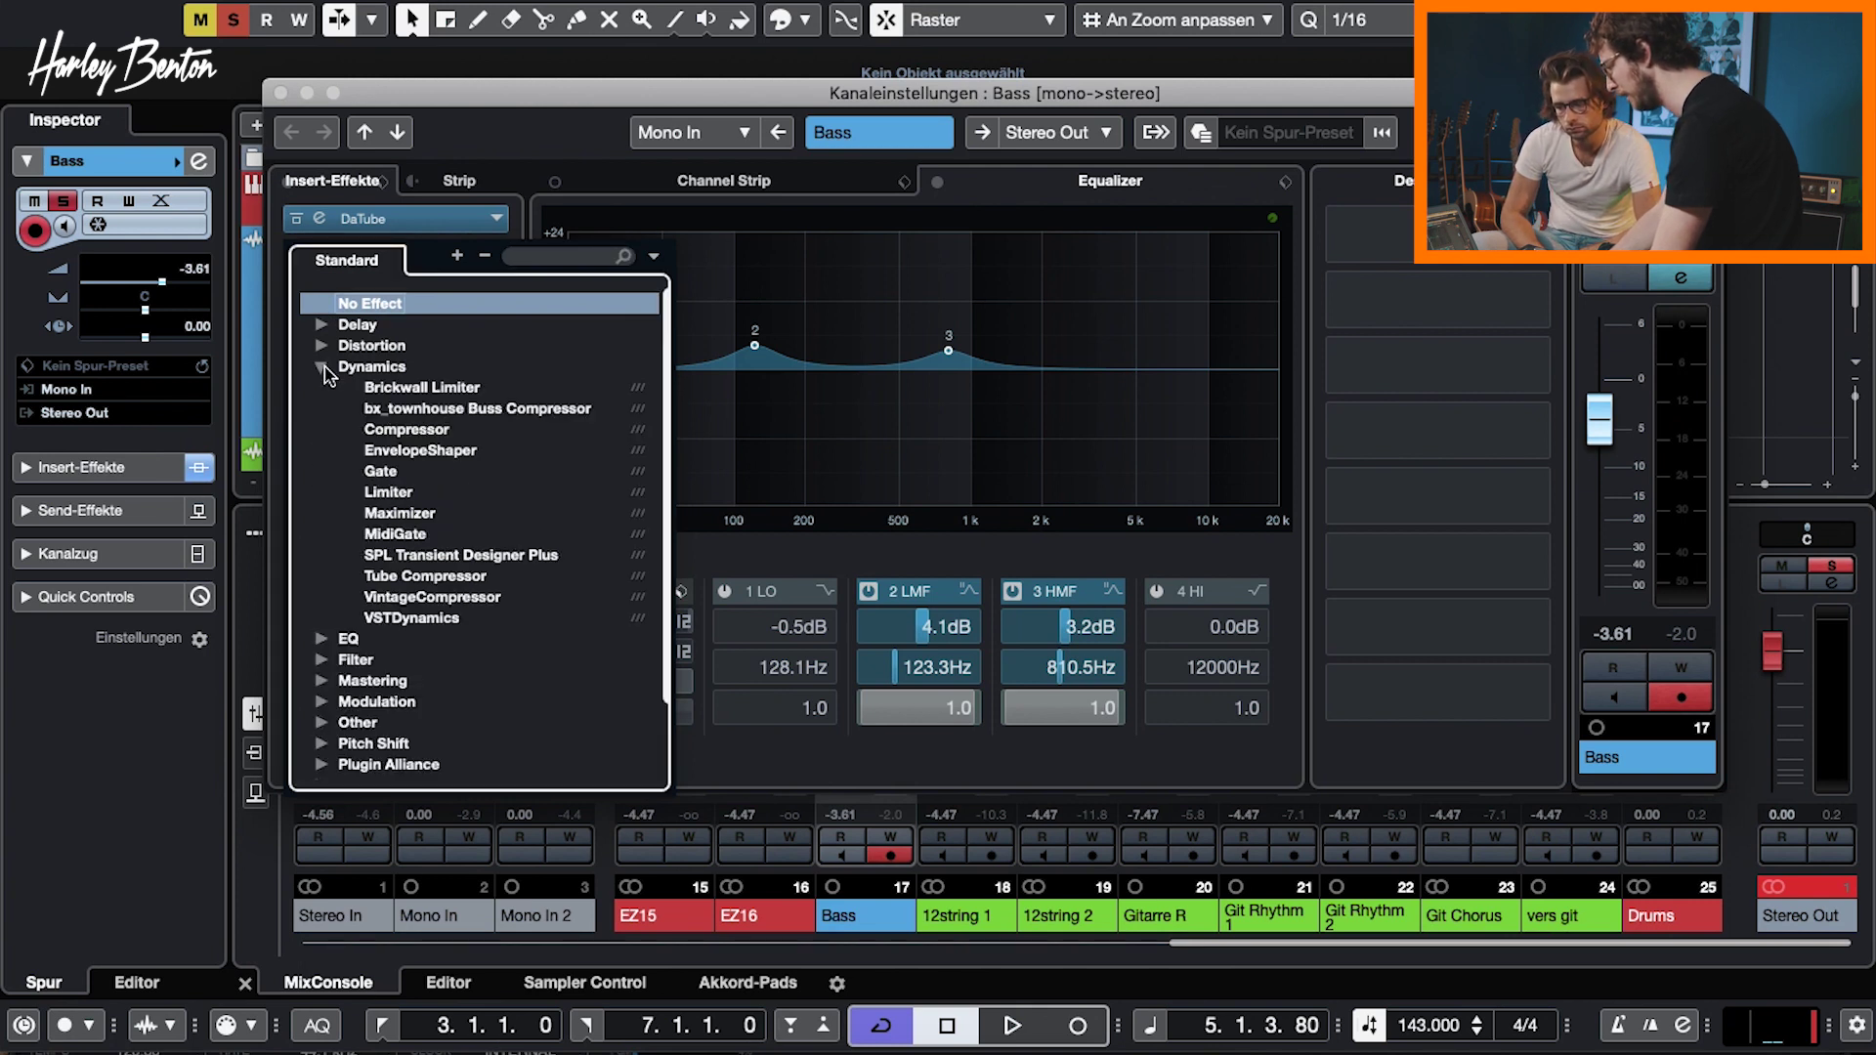
Load Tube Compressor in slot 2, set 100 ms attack and 11.5 dB input during playback
click(423, 579)
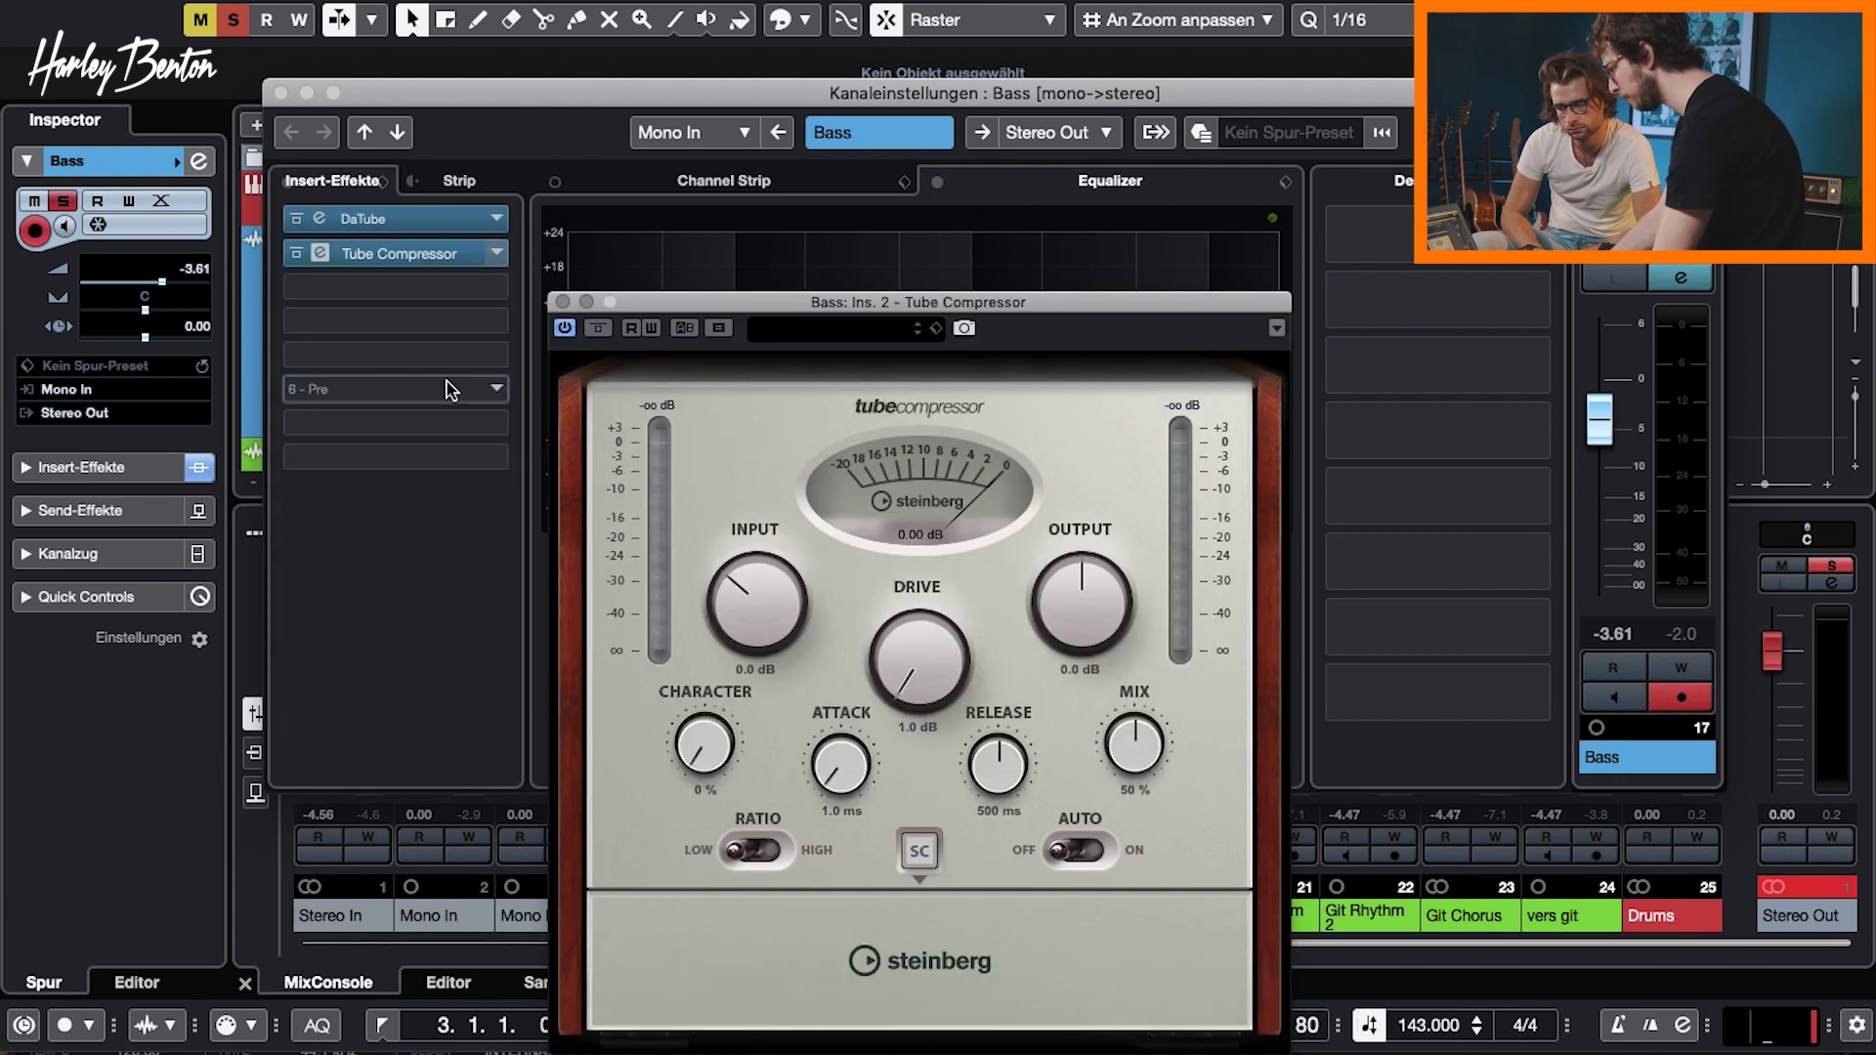
drag(944, 305, 963, 145)
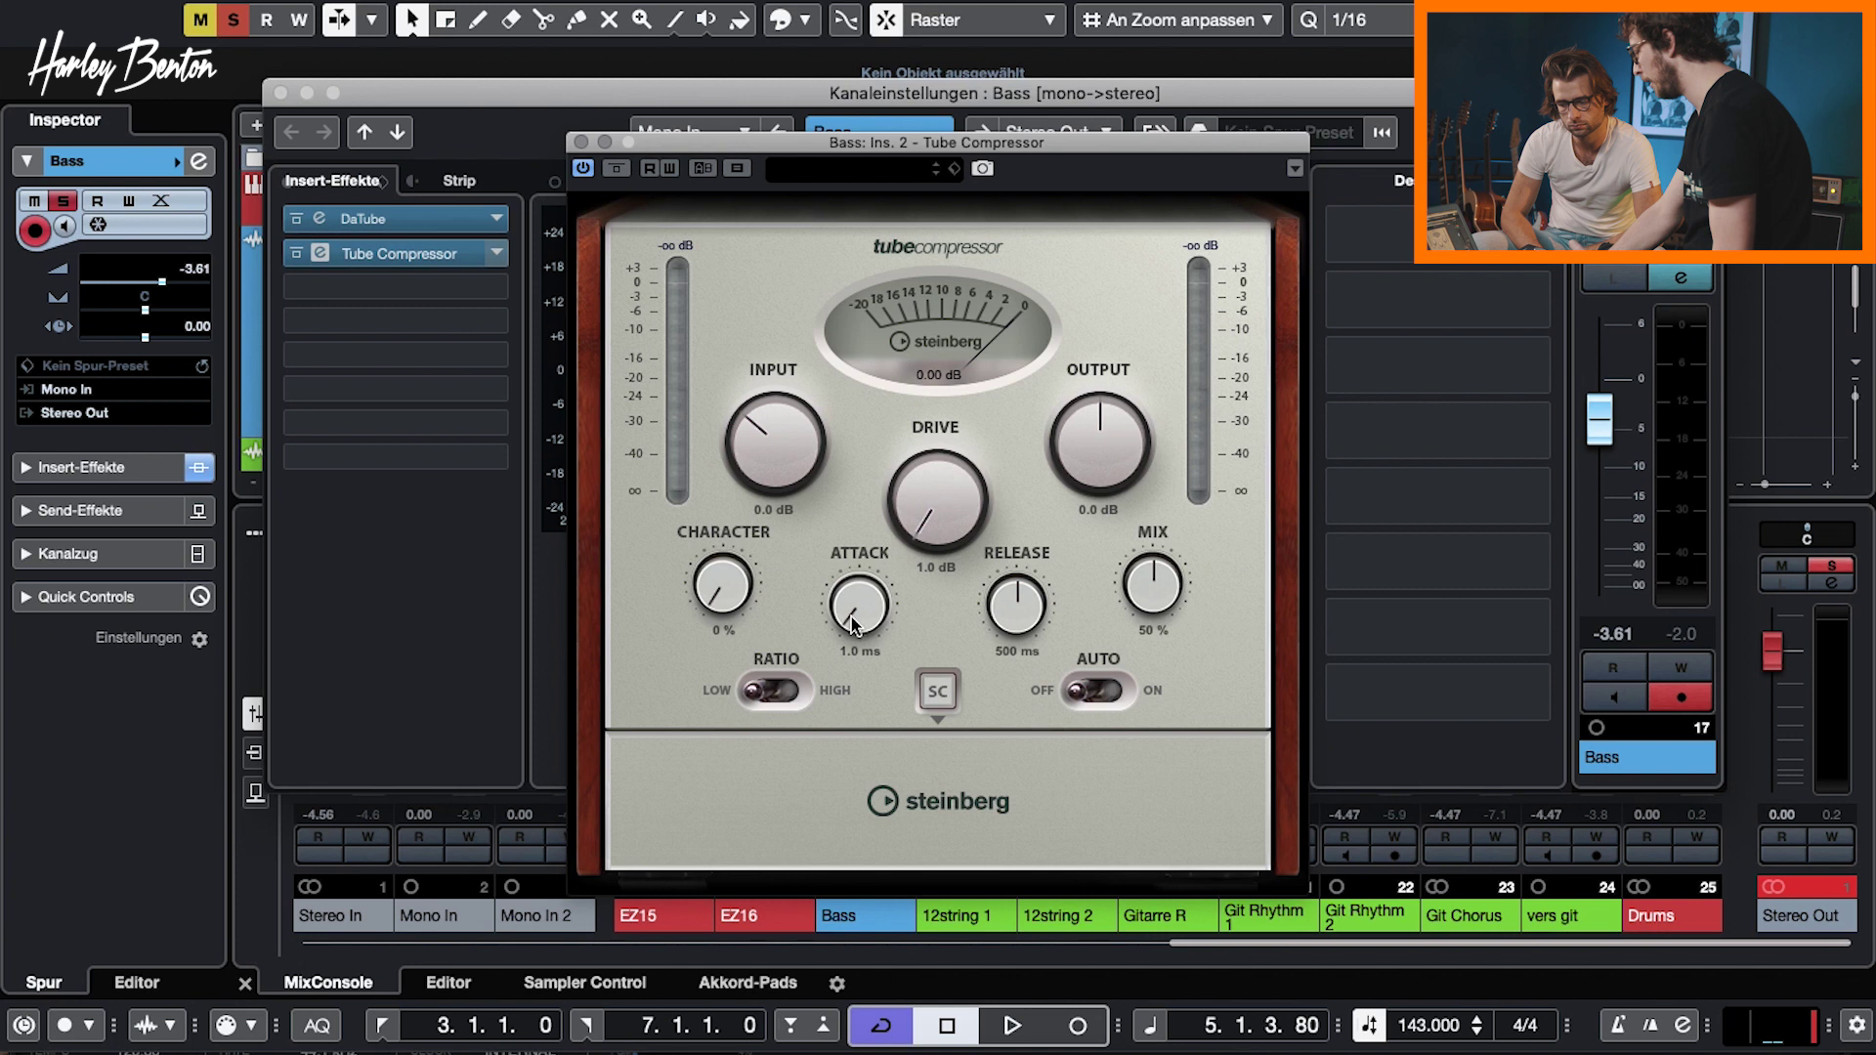
drag(858, 460, 874, 432)
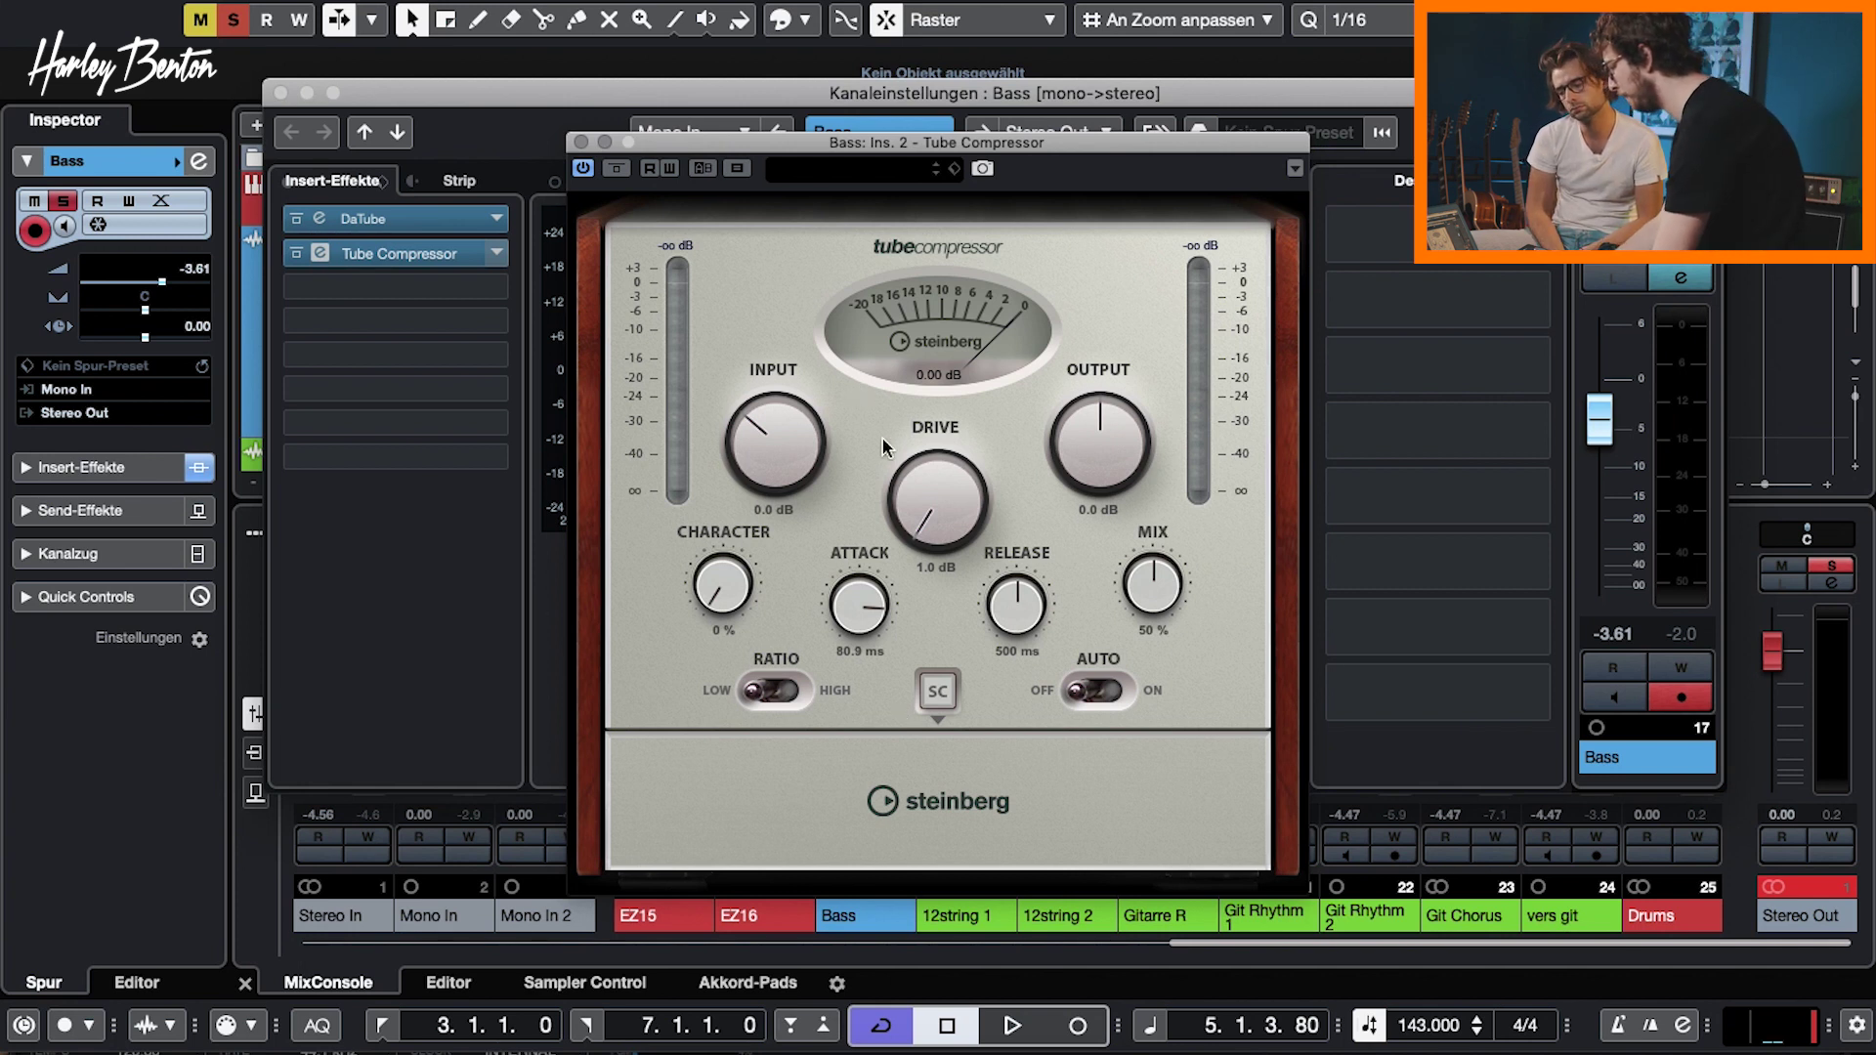
key(space)
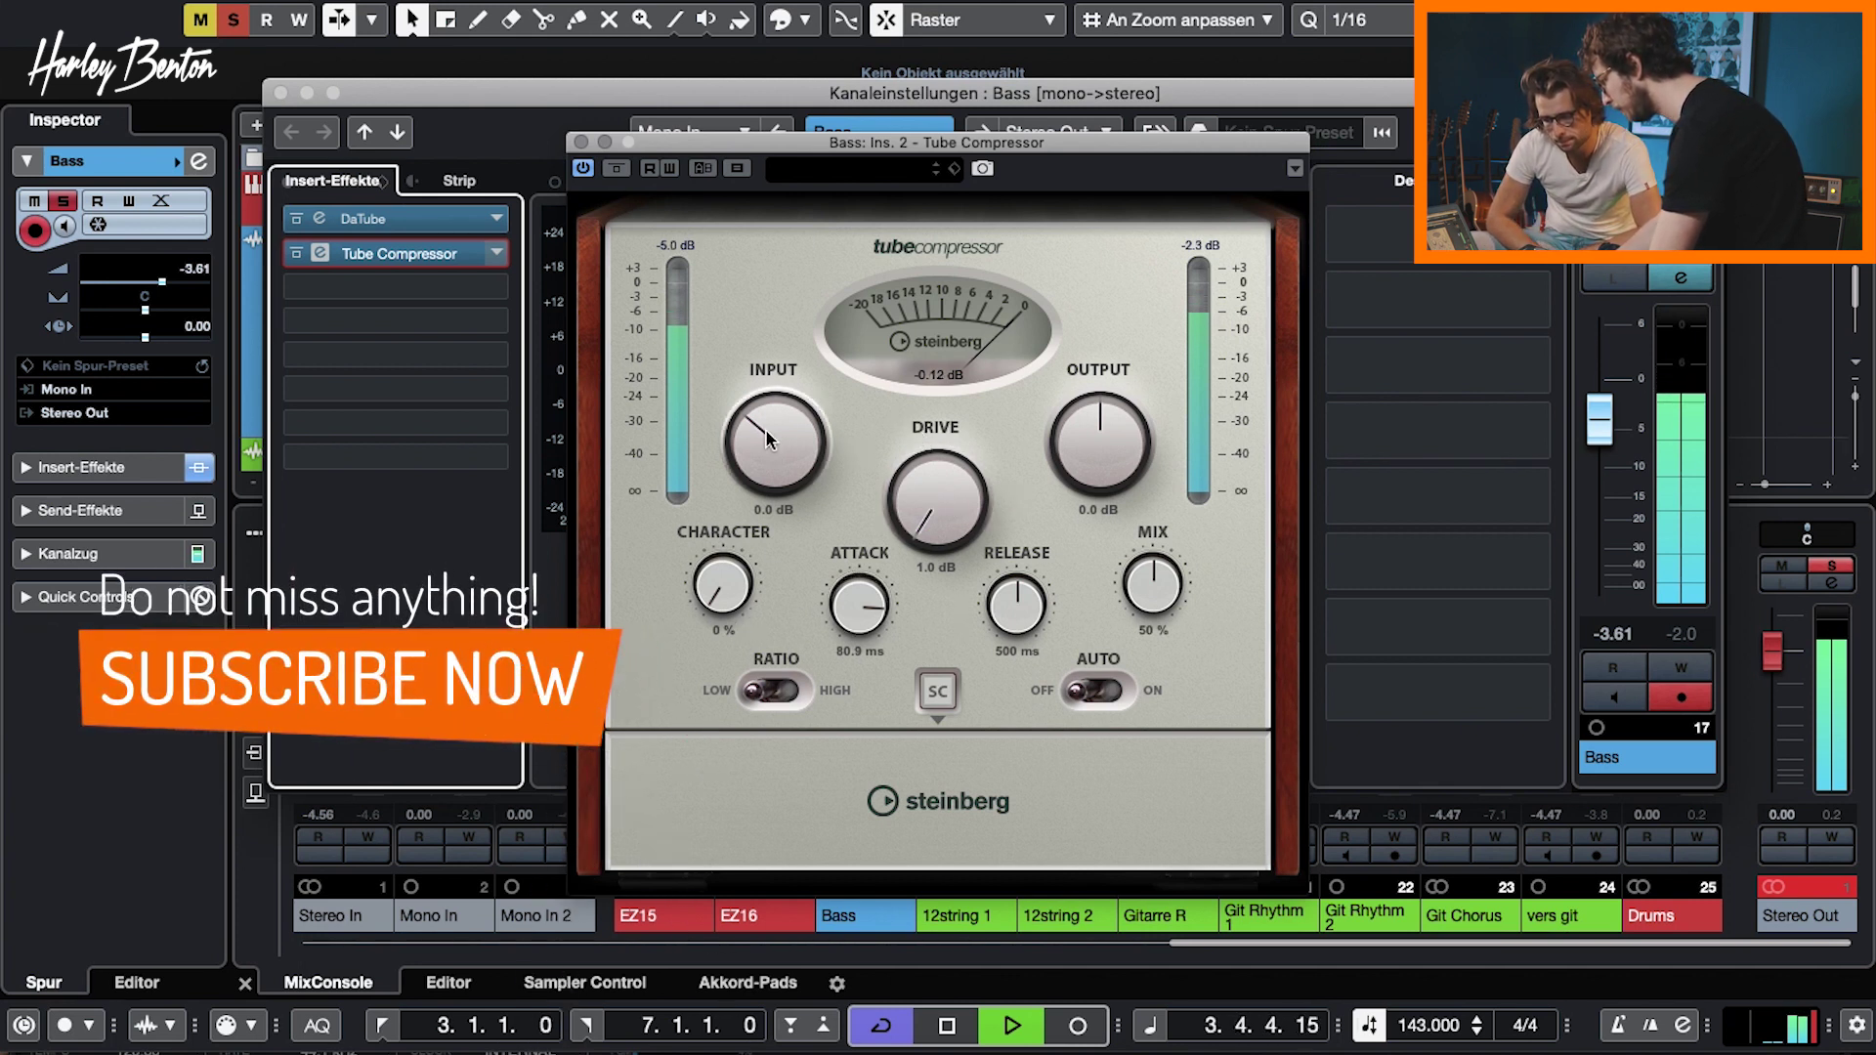
scroll(768, 408, down, 2)
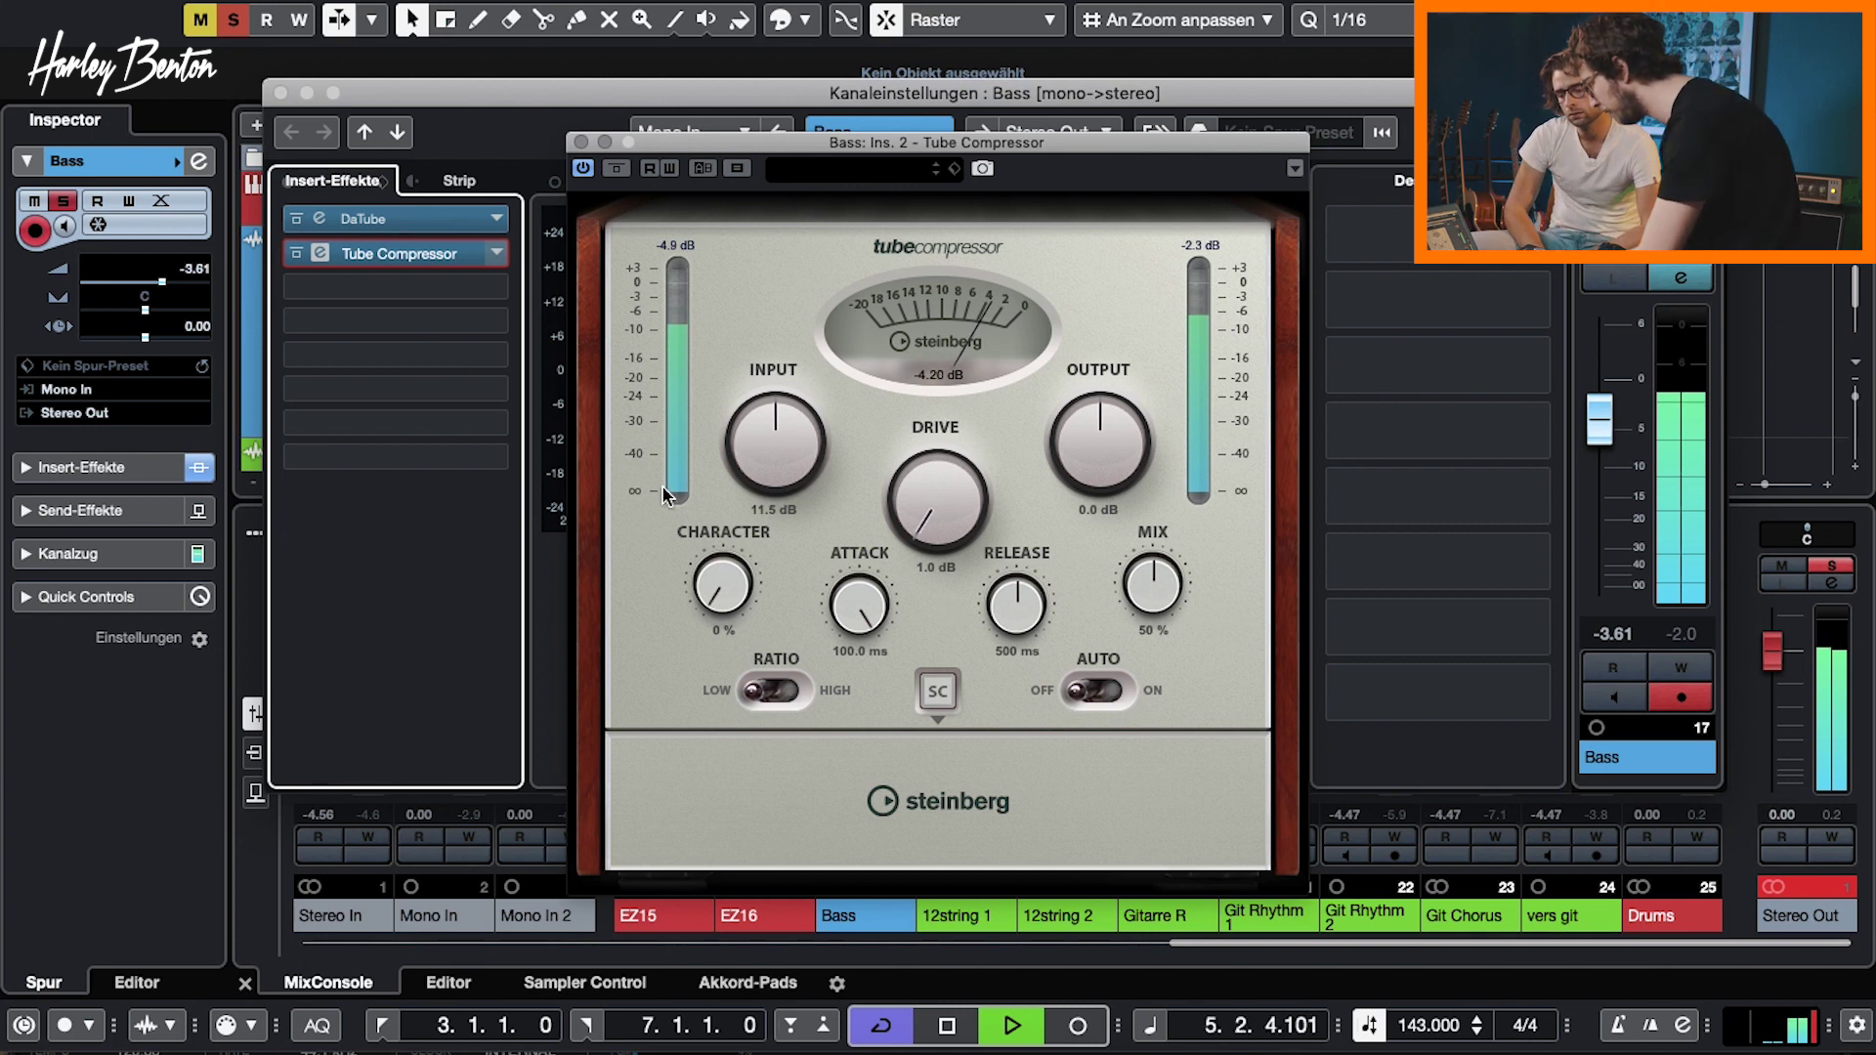
key(space)
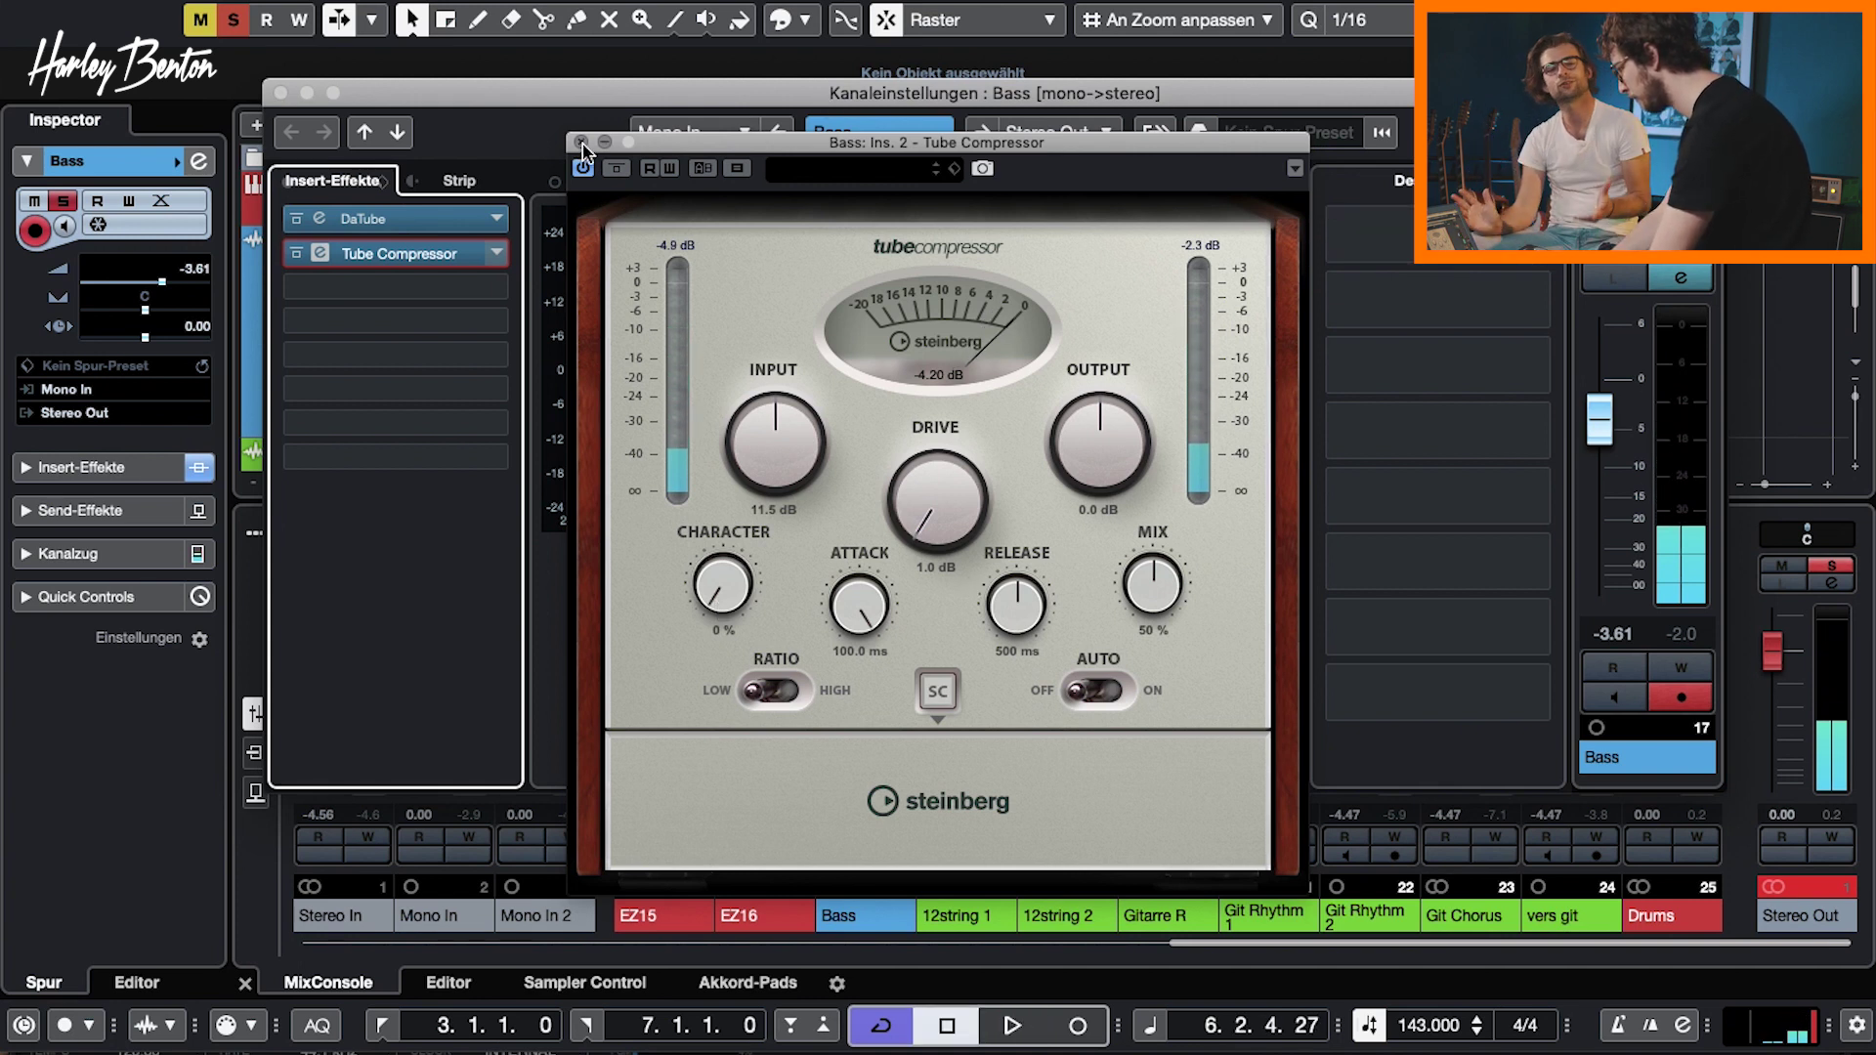
Close the Tube Compressor editor on the Bass channel
click(582, 142)
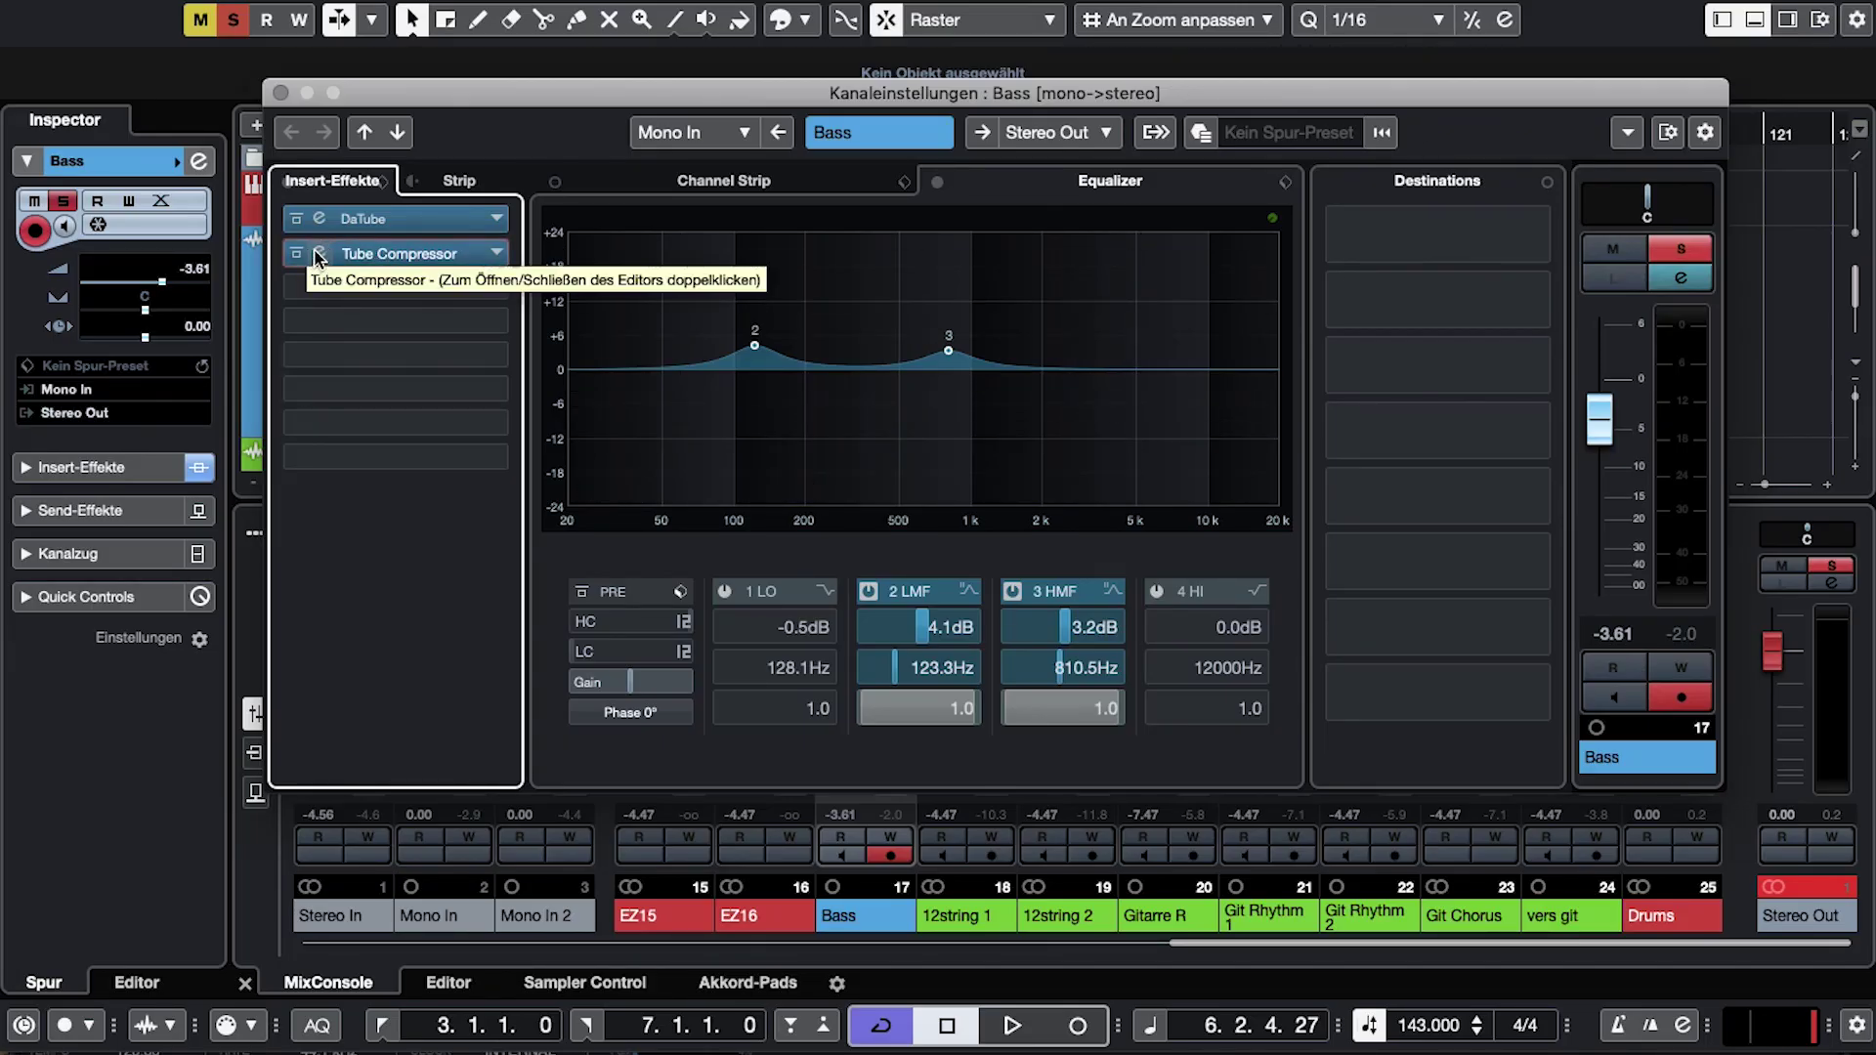
Close the Bass channel settings and lower the Bass fader to -6.86 dB during playback
click(281, 93)
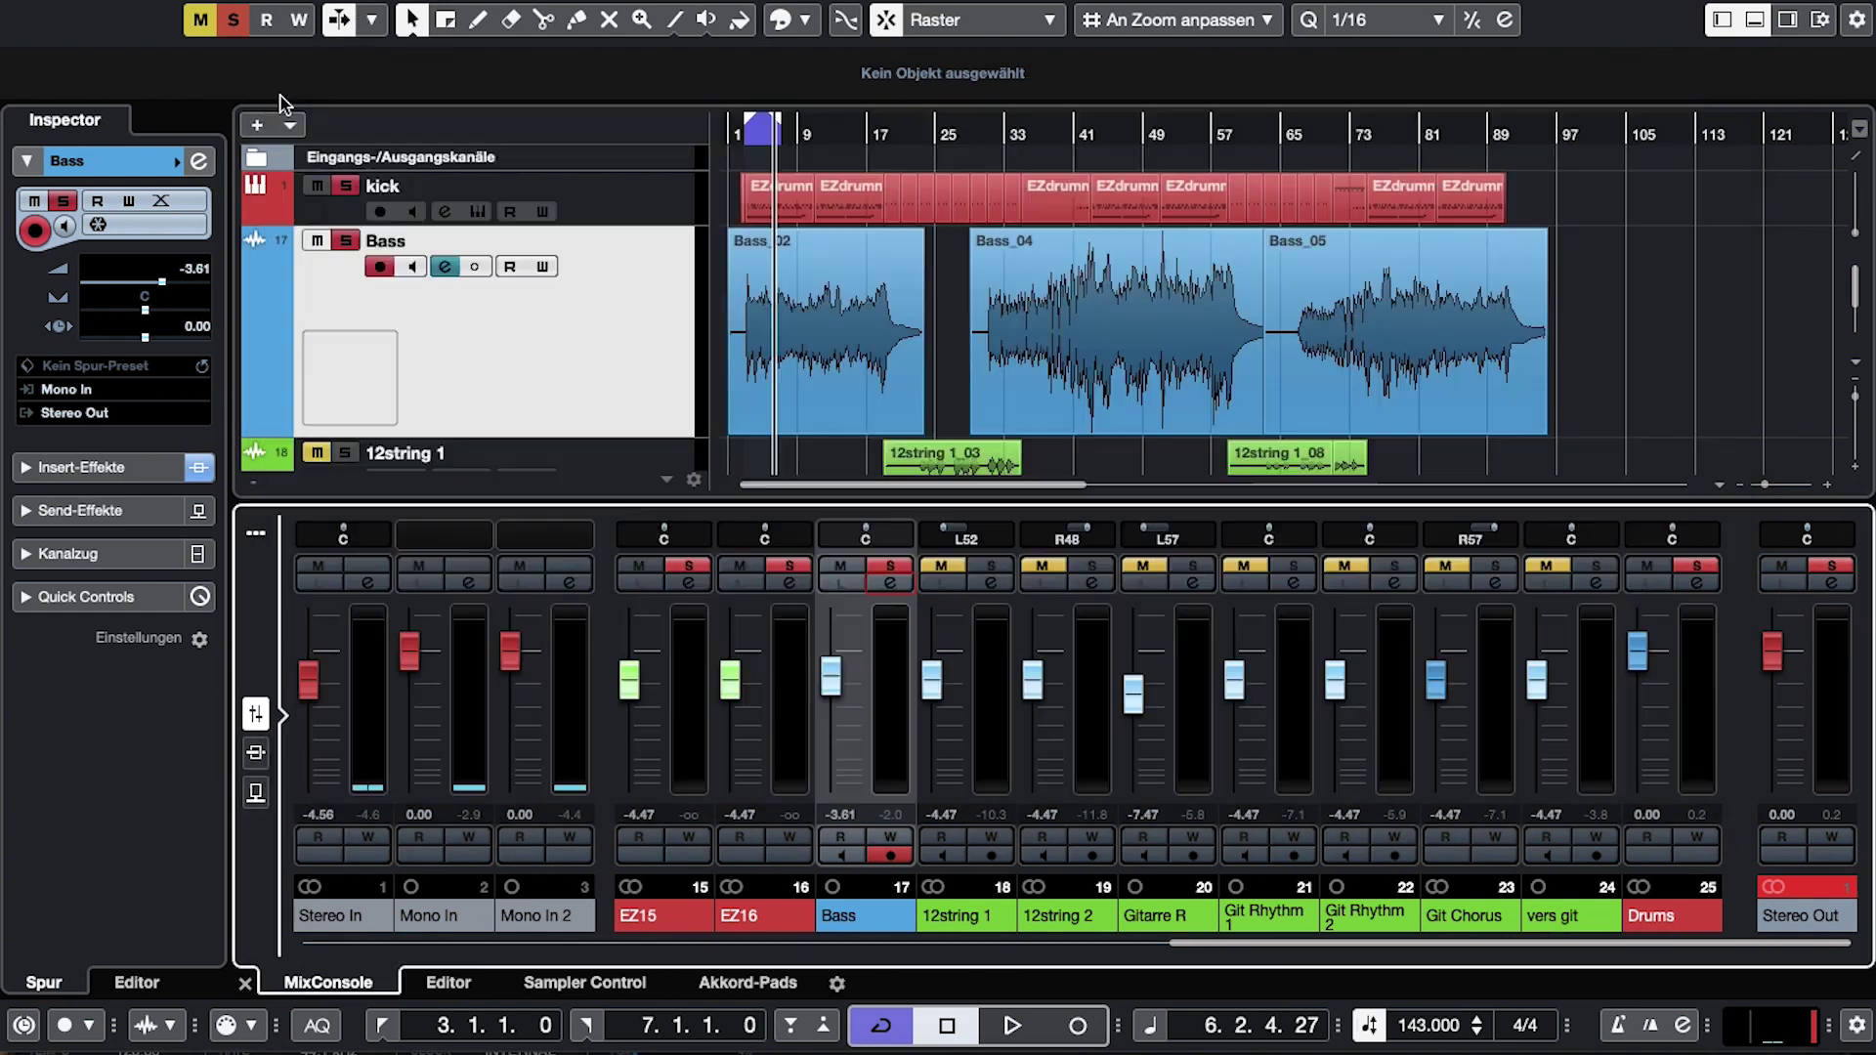
key(space)
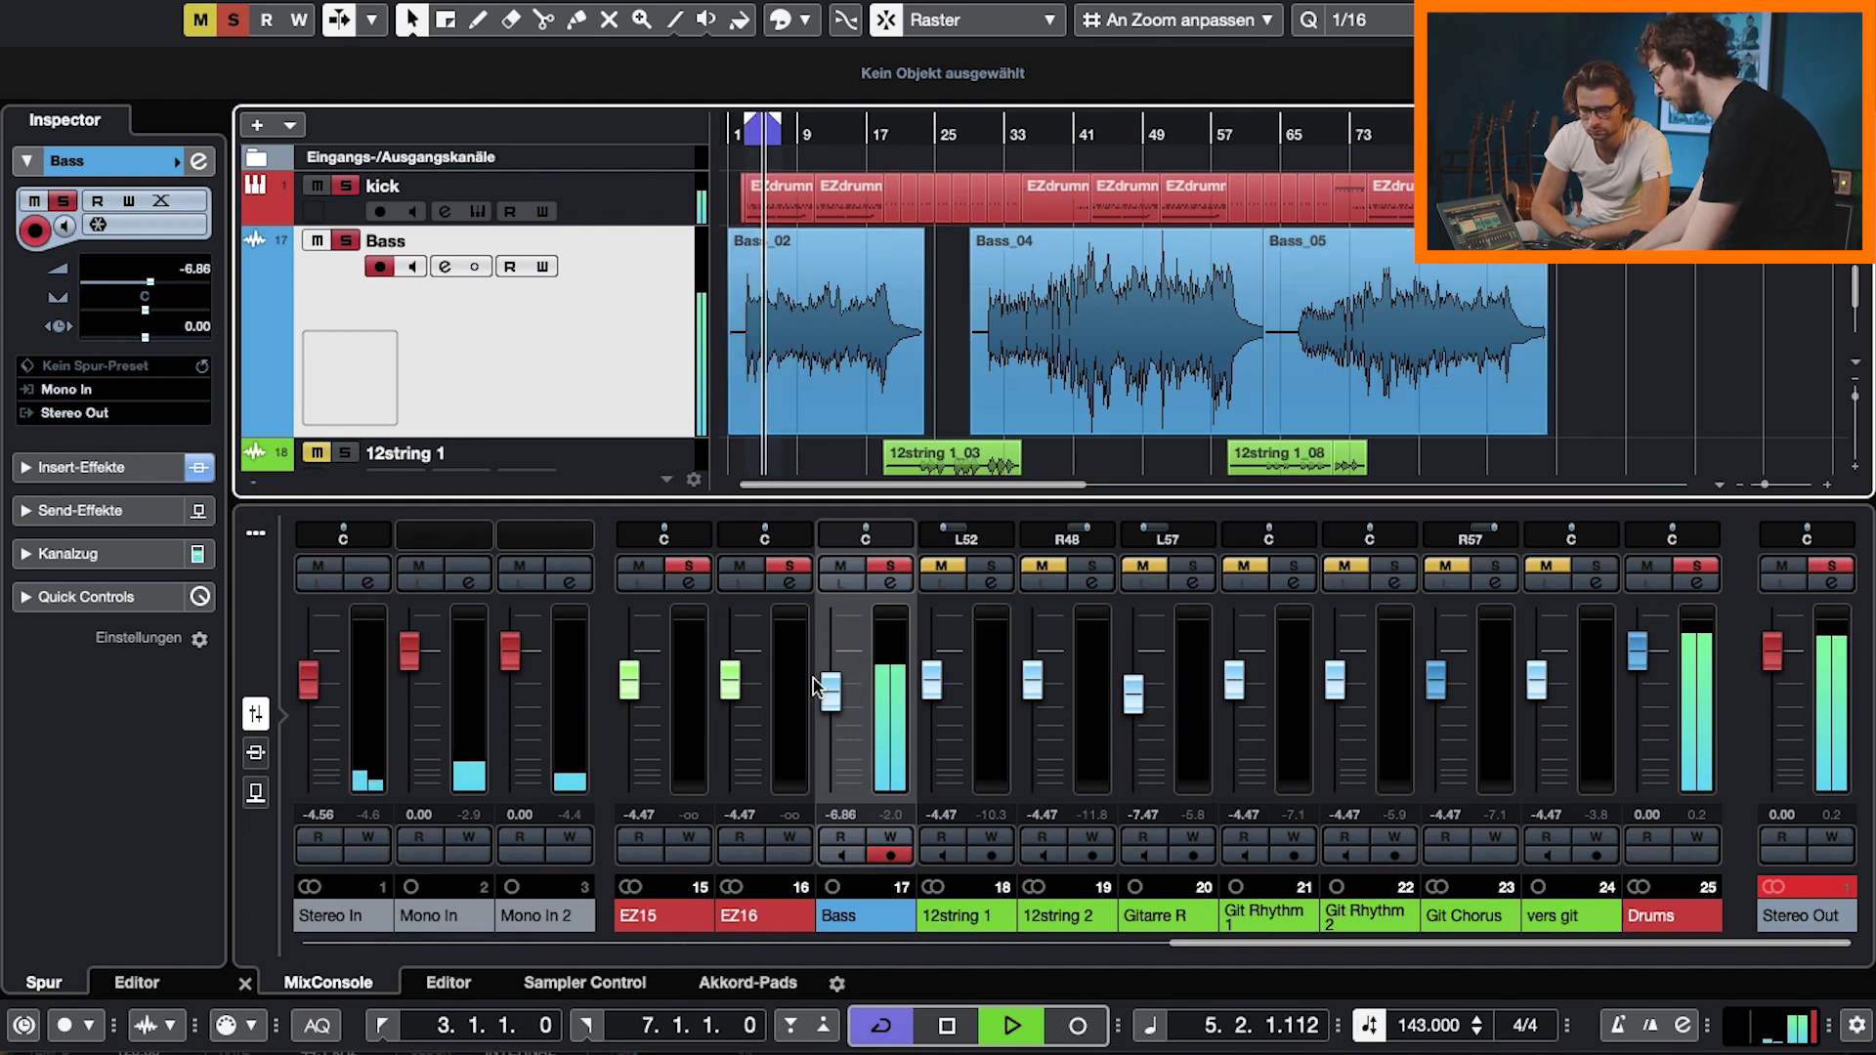
drag(831, 708, 830, 722)
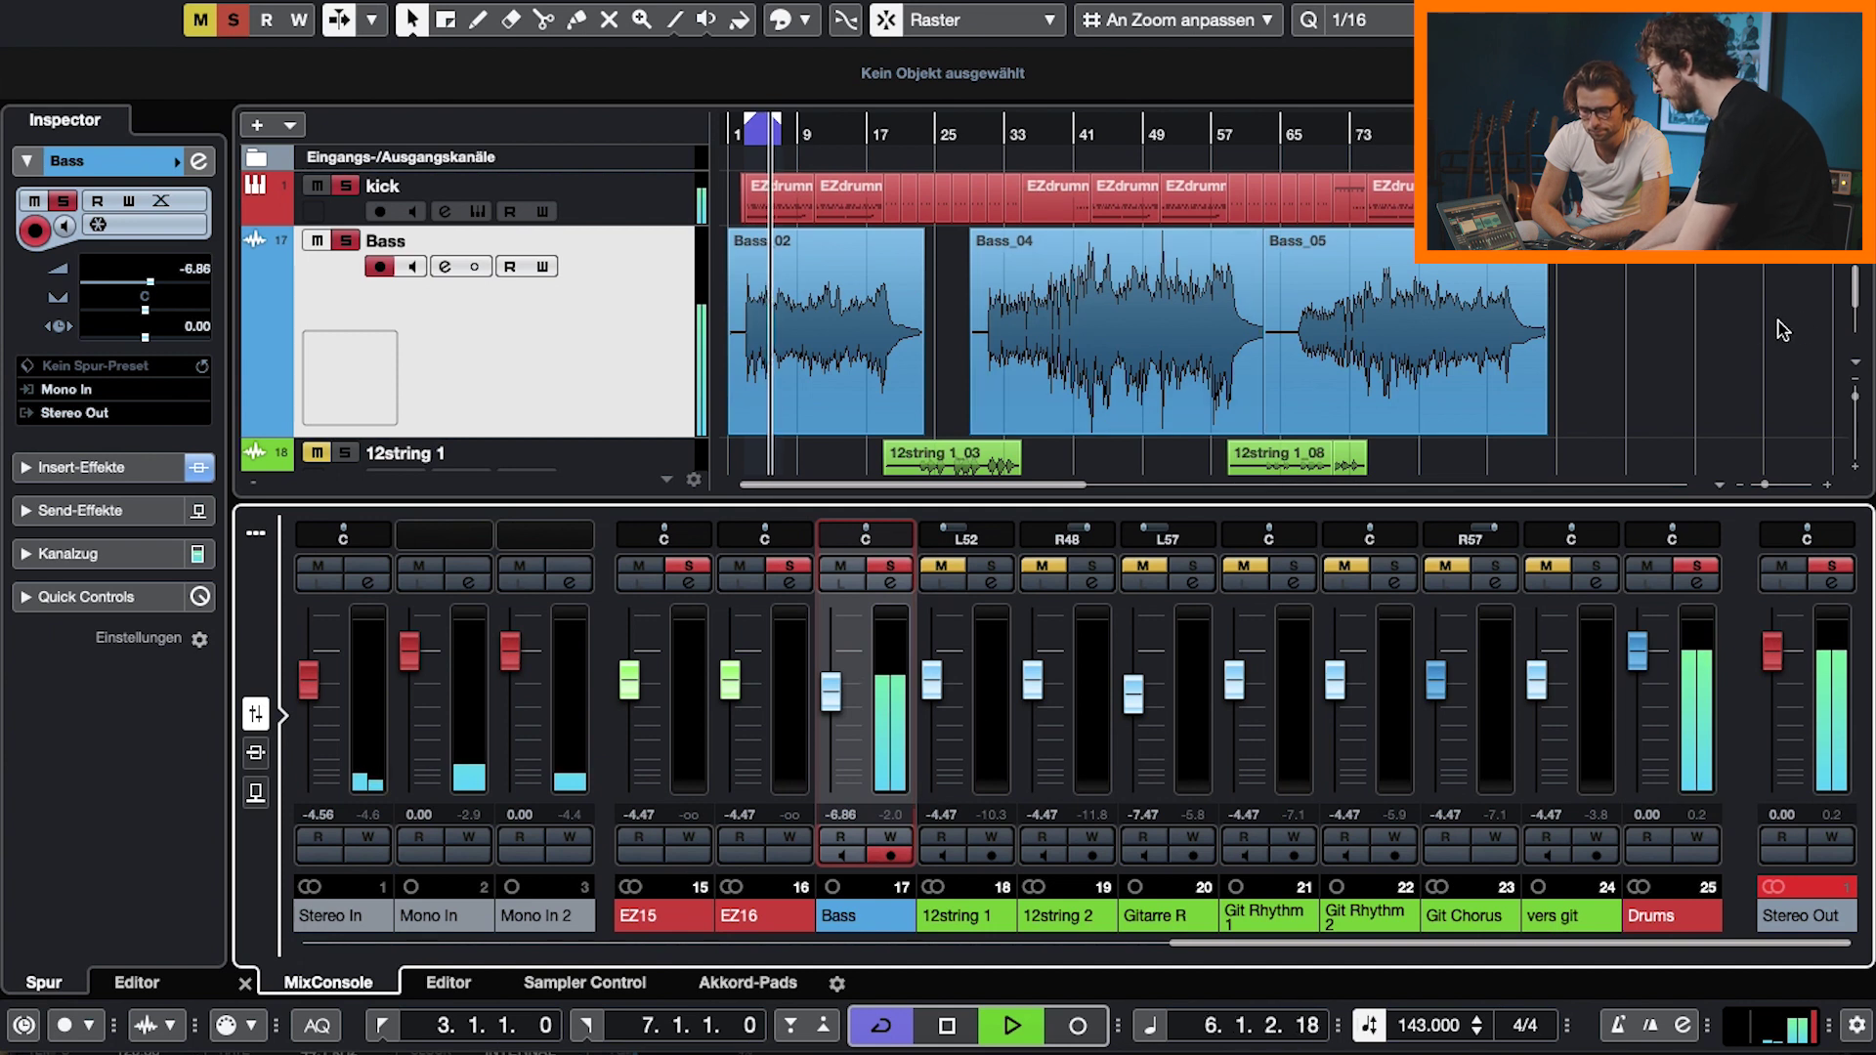
key(space)
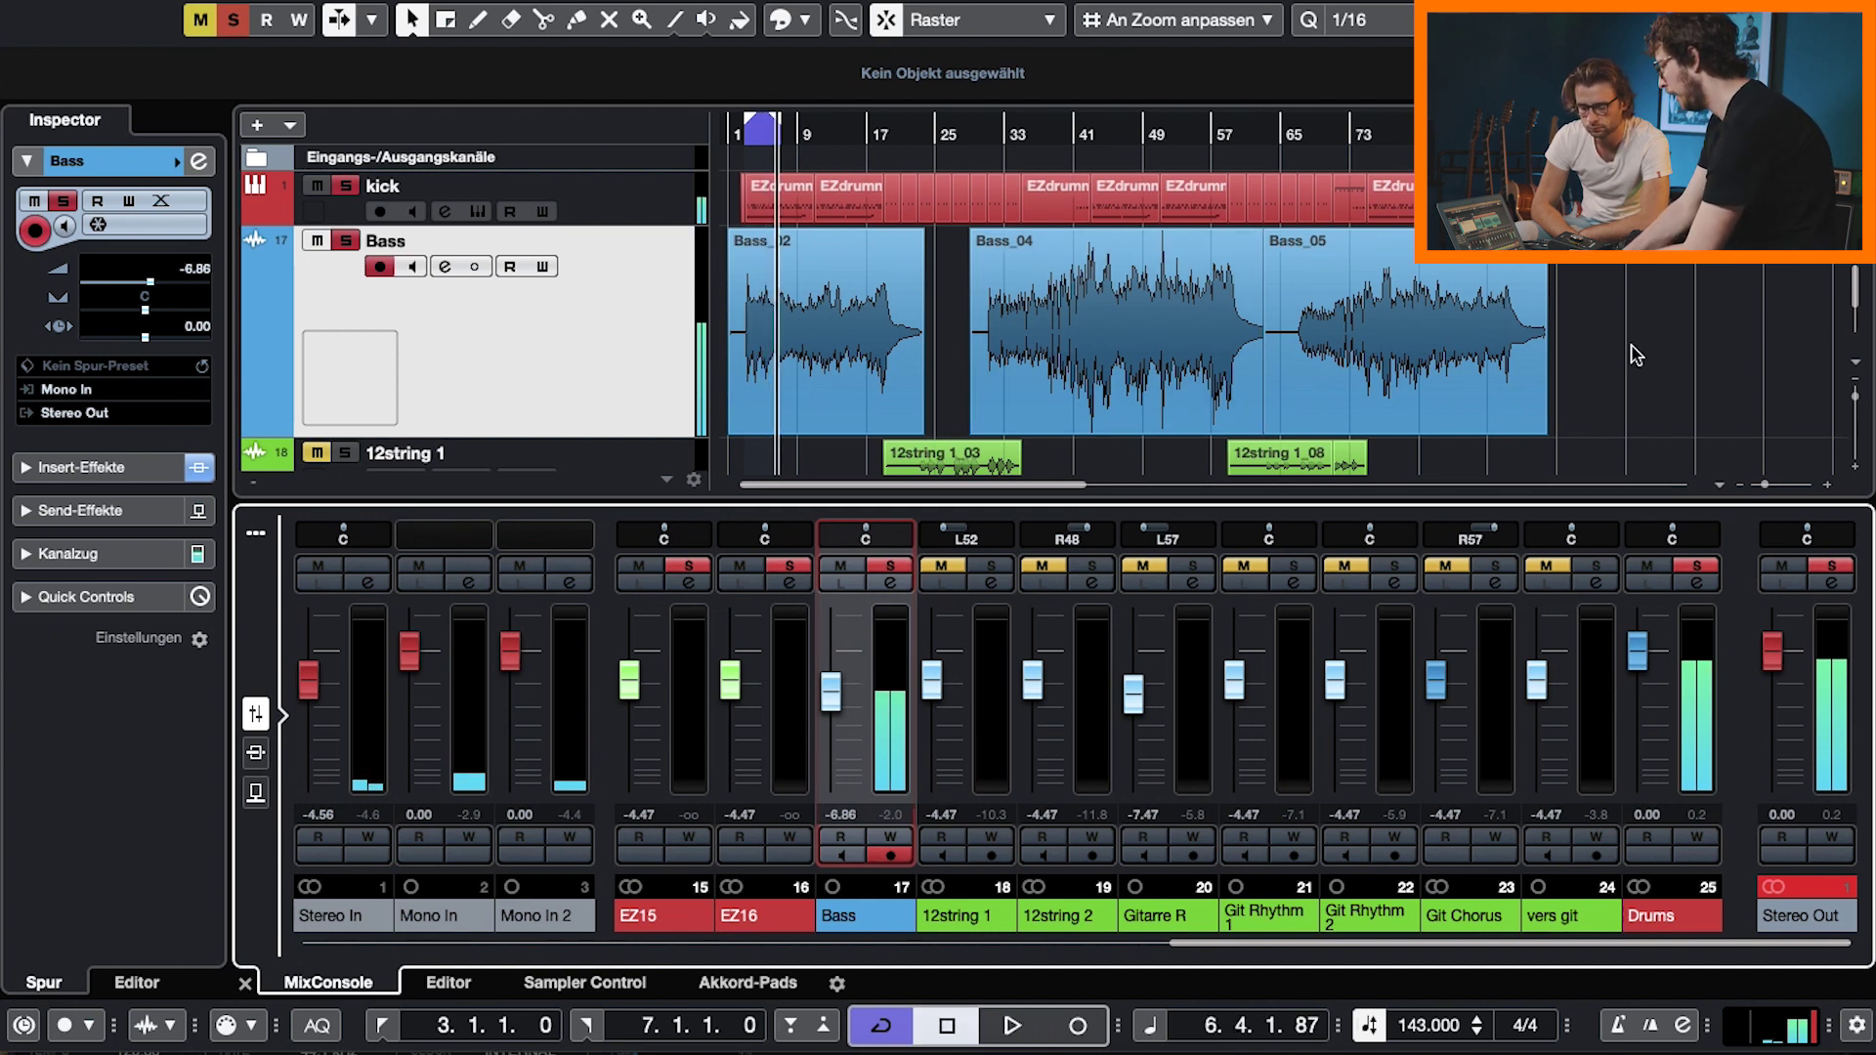
scroll(1636, 355, down, 5)
scroll(1637, 355, up, 2)
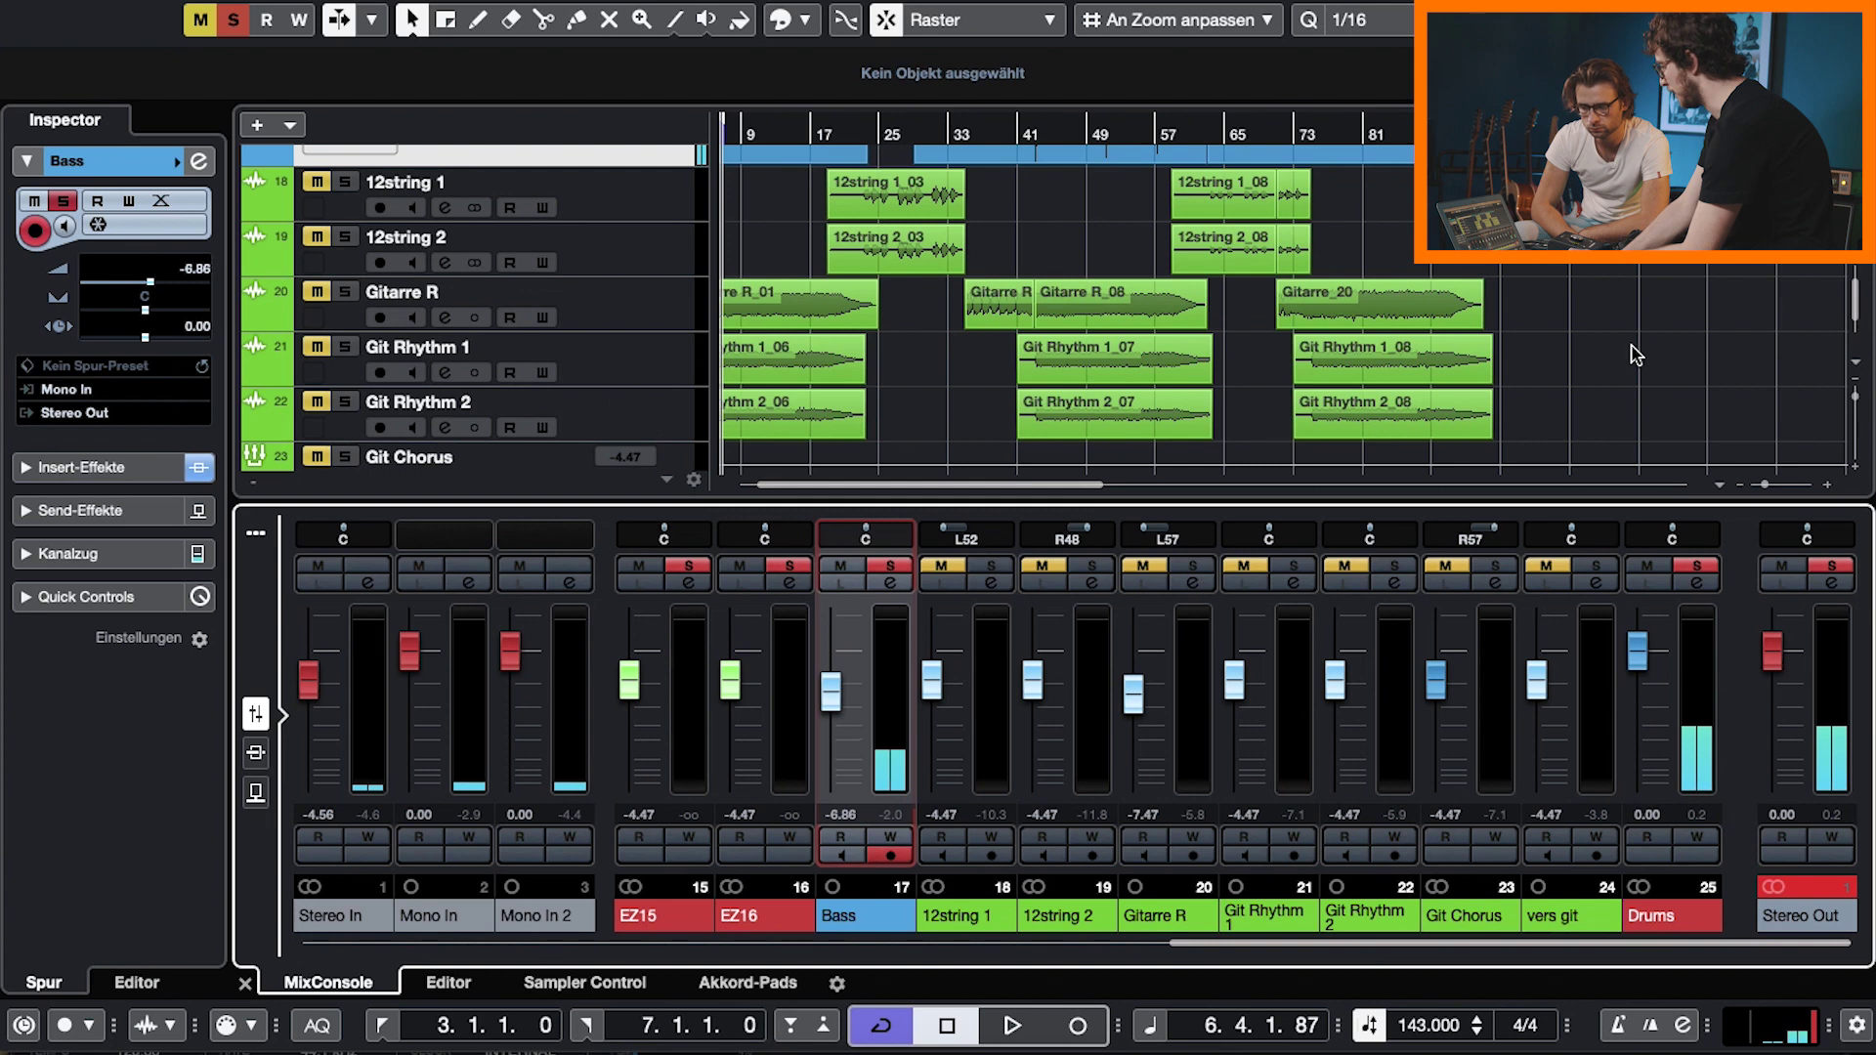